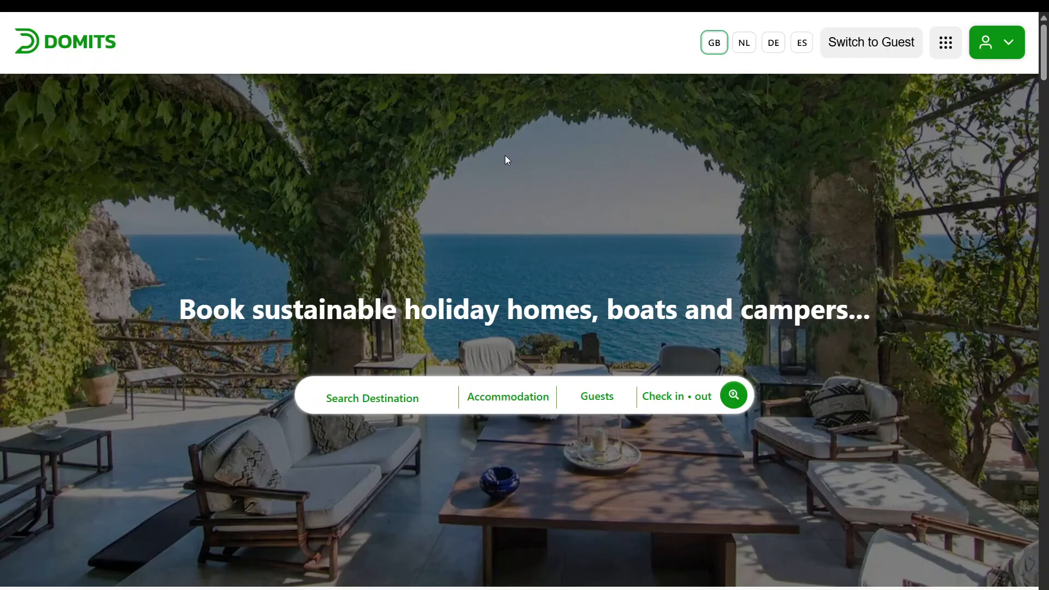
# Open the host dashboard from the account menu
pyautogui.click(978, 43)
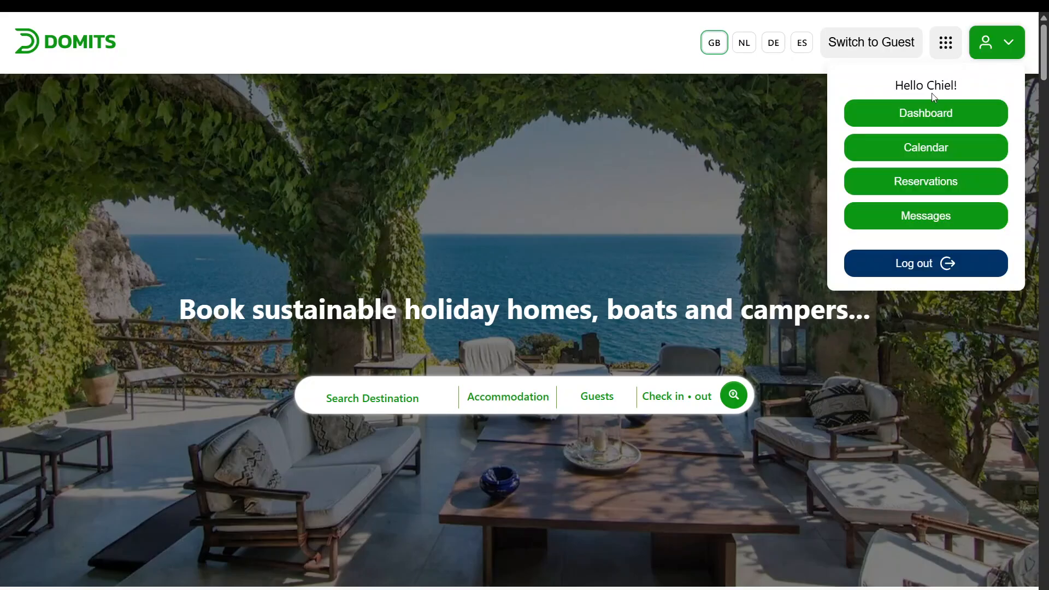
pyautogui.click(894, 109)
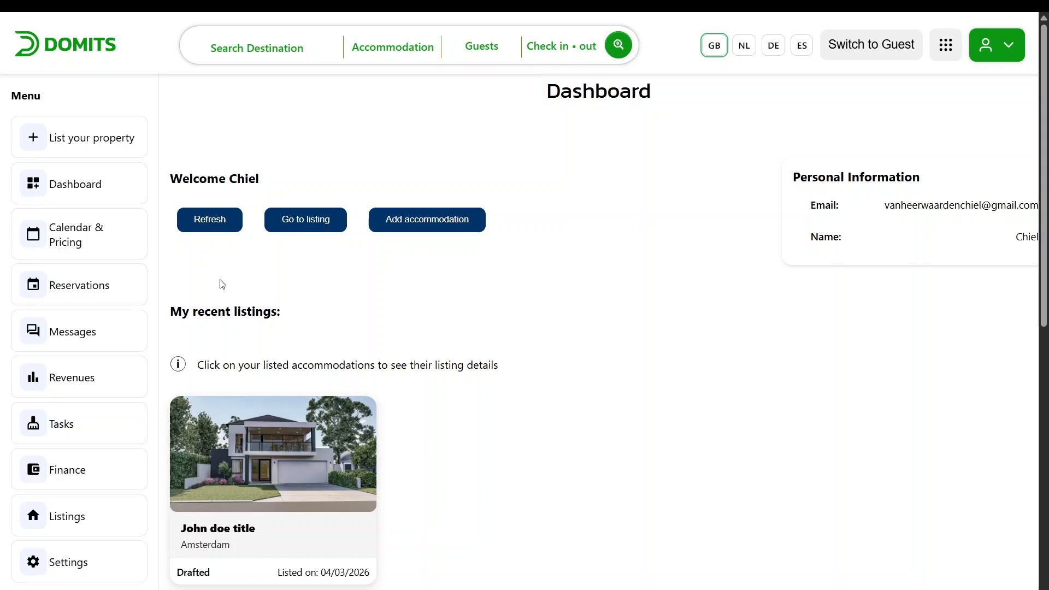
# Start listing a property, choose House as the accommodation type and proceed
pyautogui.click(130, 141)
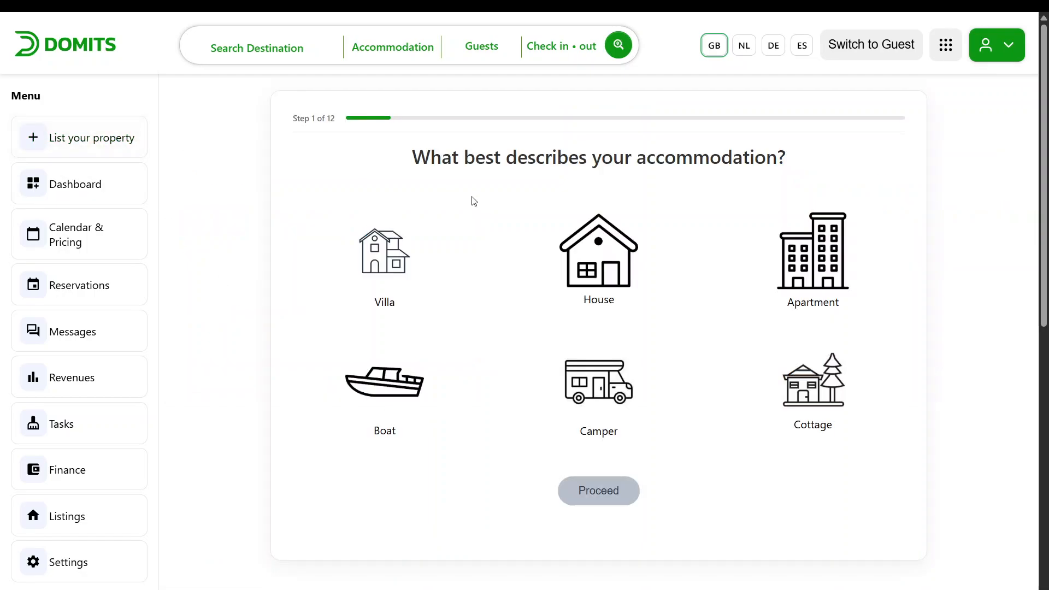
pyautogui.click(558, 269)
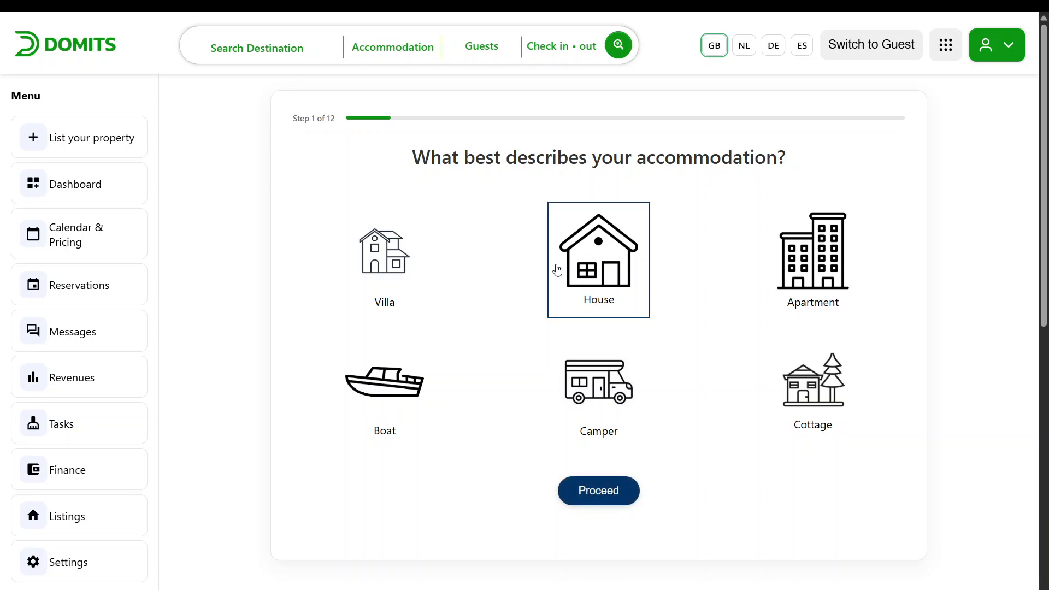
pyautogui.click(598, 490)
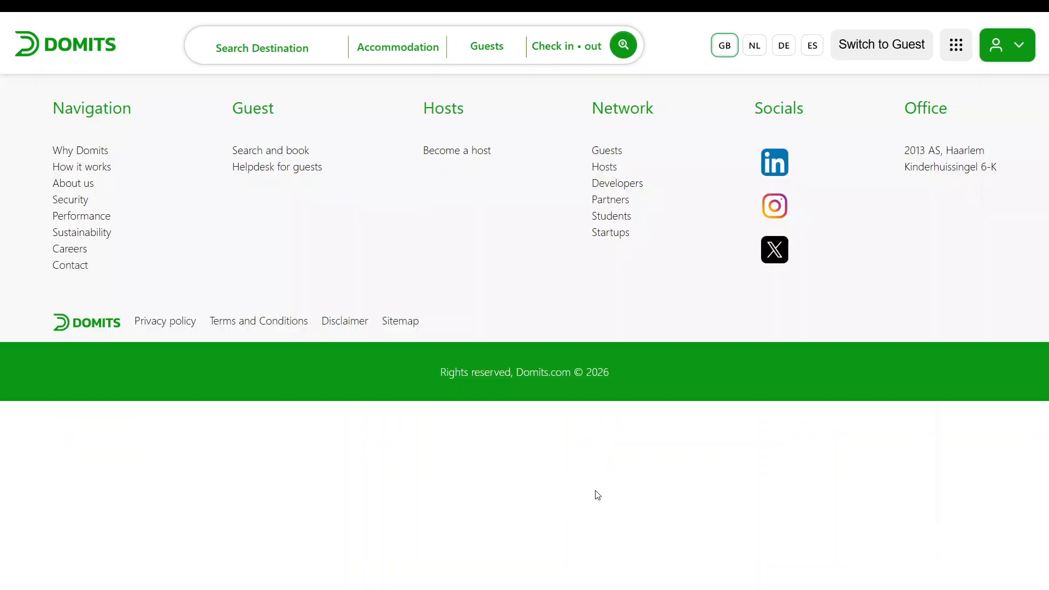
# Keep Entire house as the space guests can access and proceed
pyautogui.click(447, 319)
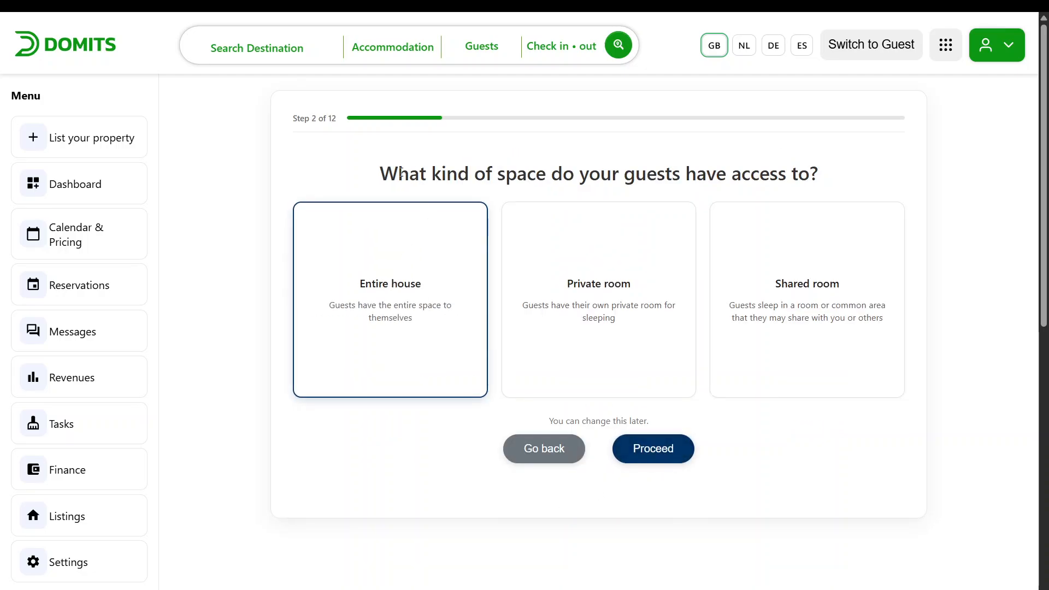
pyautogui.moveTo(399, 174); pyautogui.dragTo(588, 182)
pyautogui.click(850, 190)
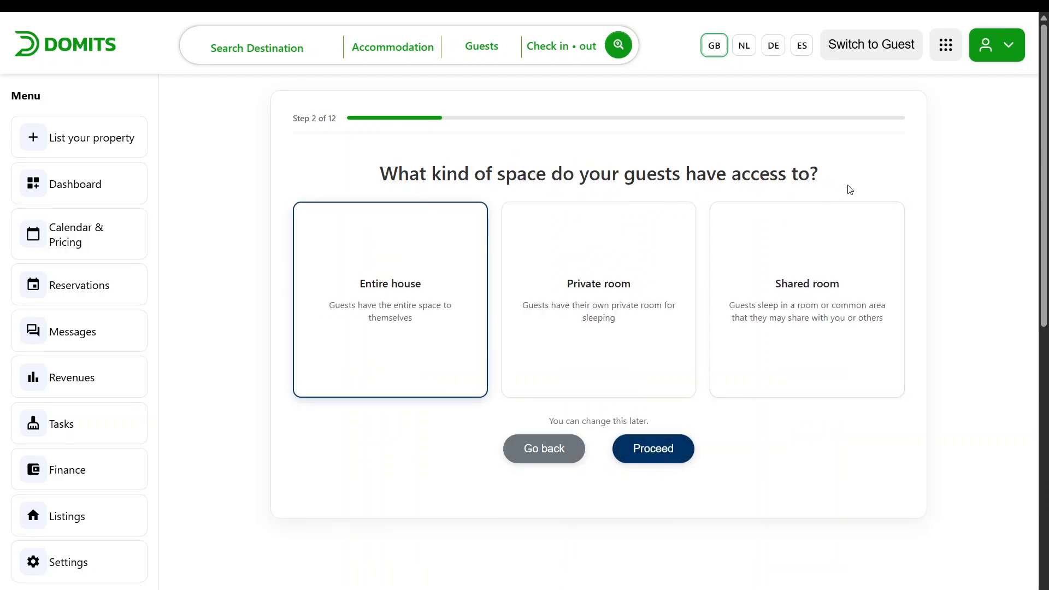
pyautogui.click(660, 454)
# Set the accommodation's country to Netherlands and the city to amsterdam
pyautogui.click(628, 261)
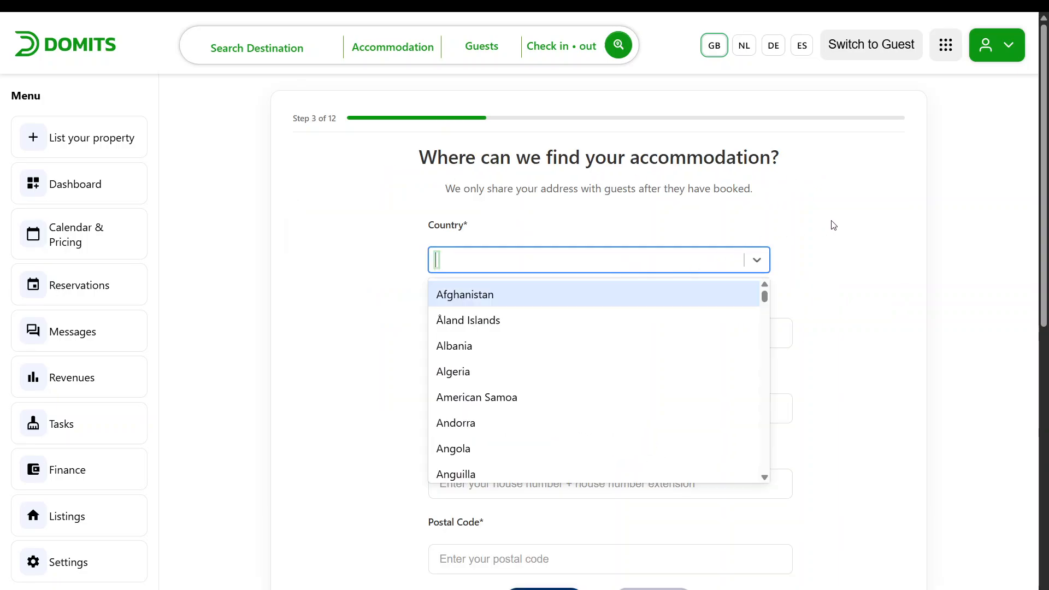
pyautogui.write('neth')
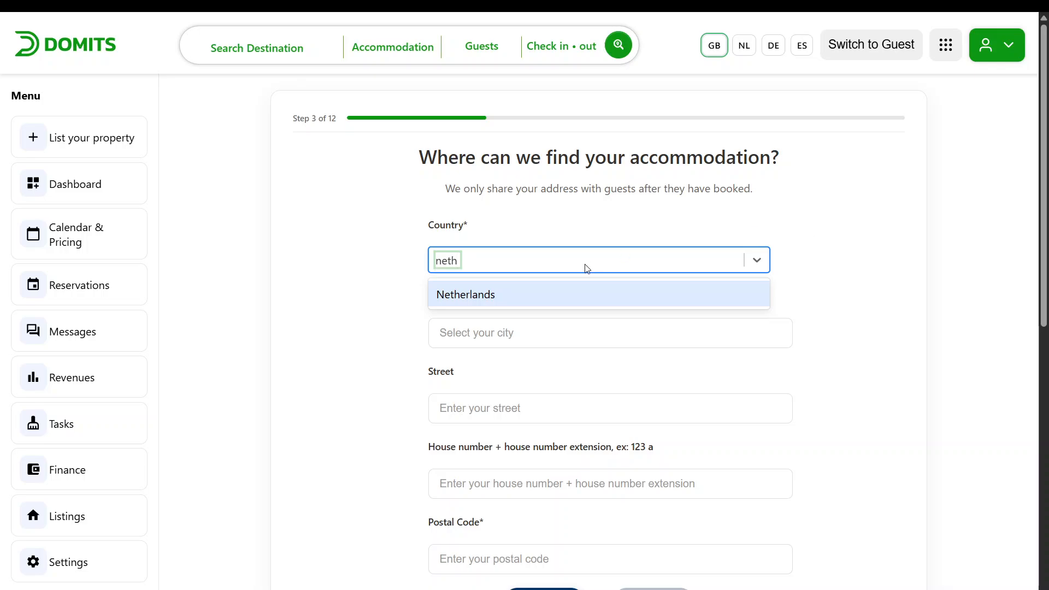
pyautogui.click(584, 295)
pyautogui.click(590, 343)
pyautogui.write('a')
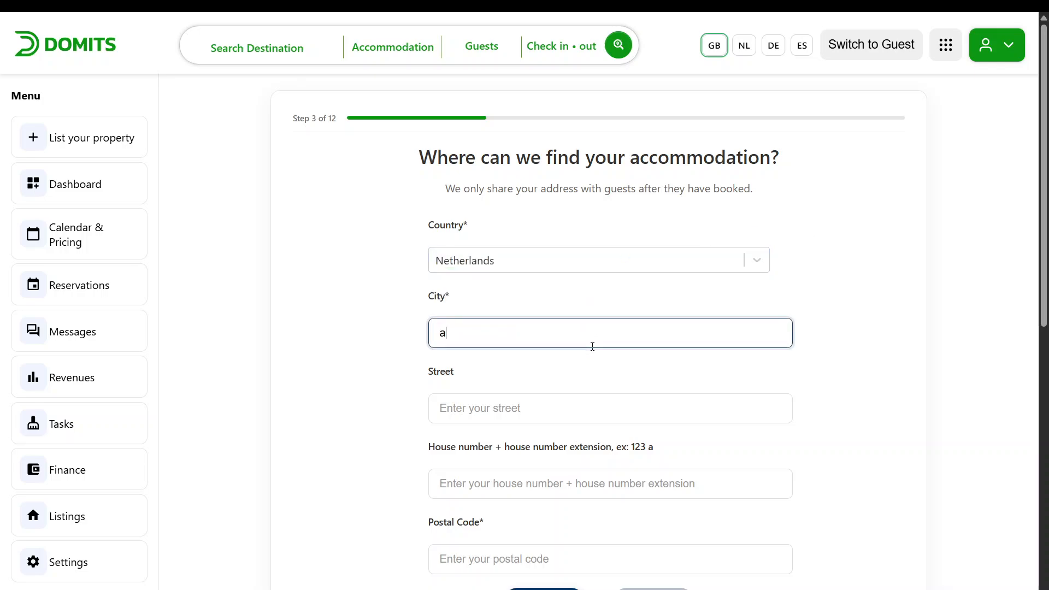
pyautogui.write('msterdam')
# Enter the property's street name and house number
pyautogui.click(688, 414)
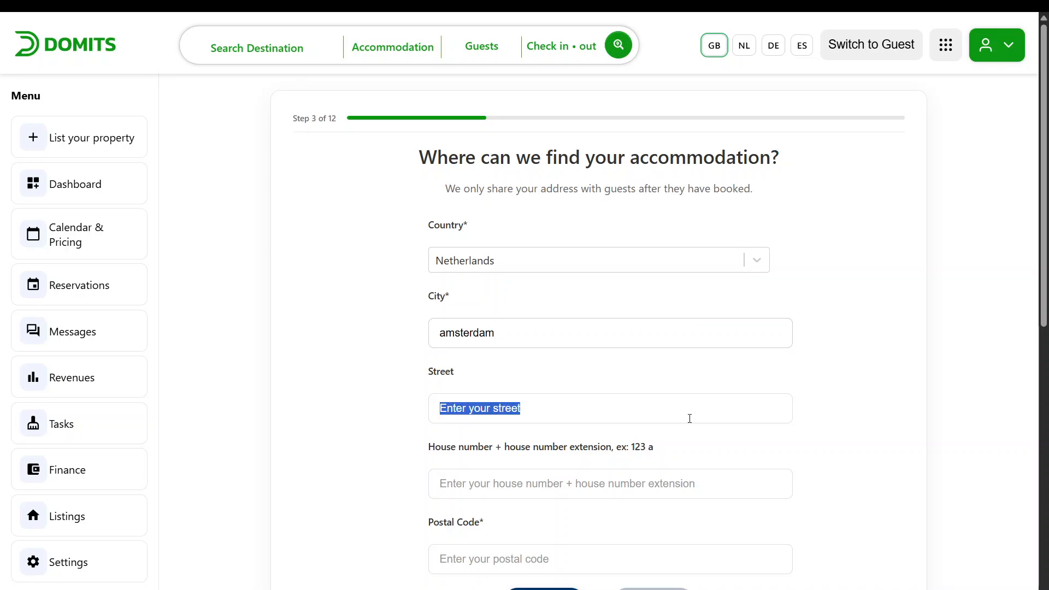
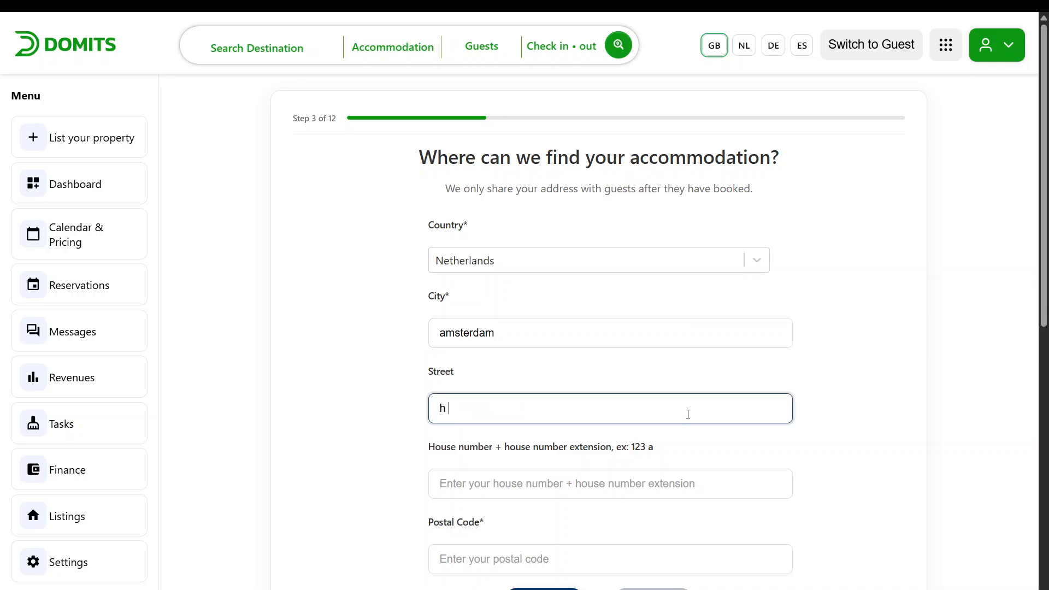
pyautogui.press('BackSpace')
pyautogui.press('BackSpace')
pyautogui.click(516, 478)
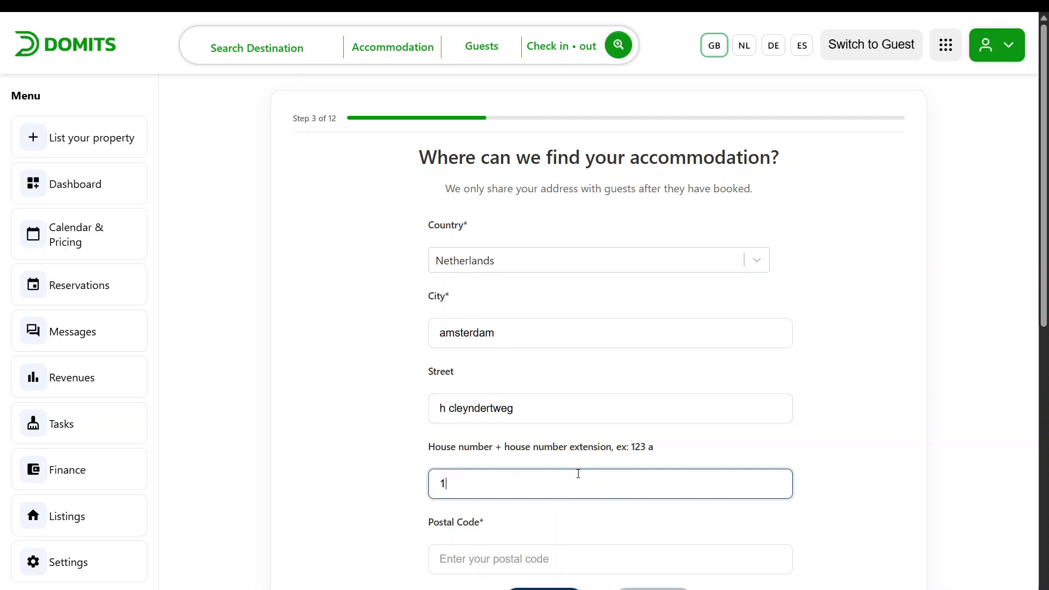
# Enter the property's postal code and proceed to the capacity step
pyautogui.click(564, 567)
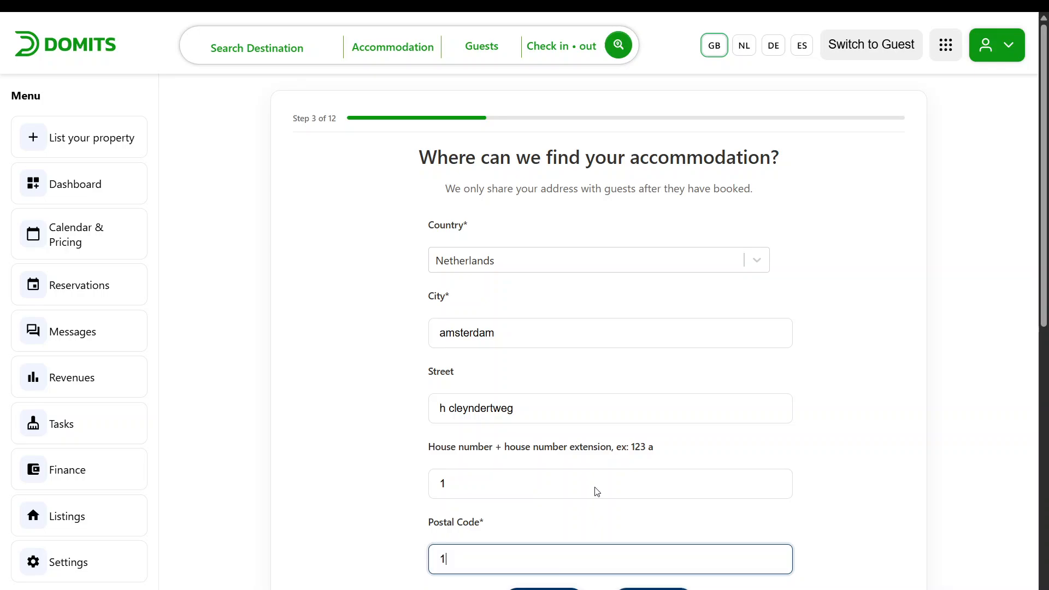
pyautogui.scroll(-1, 581, 486)
pyautogui.click(640, 533)
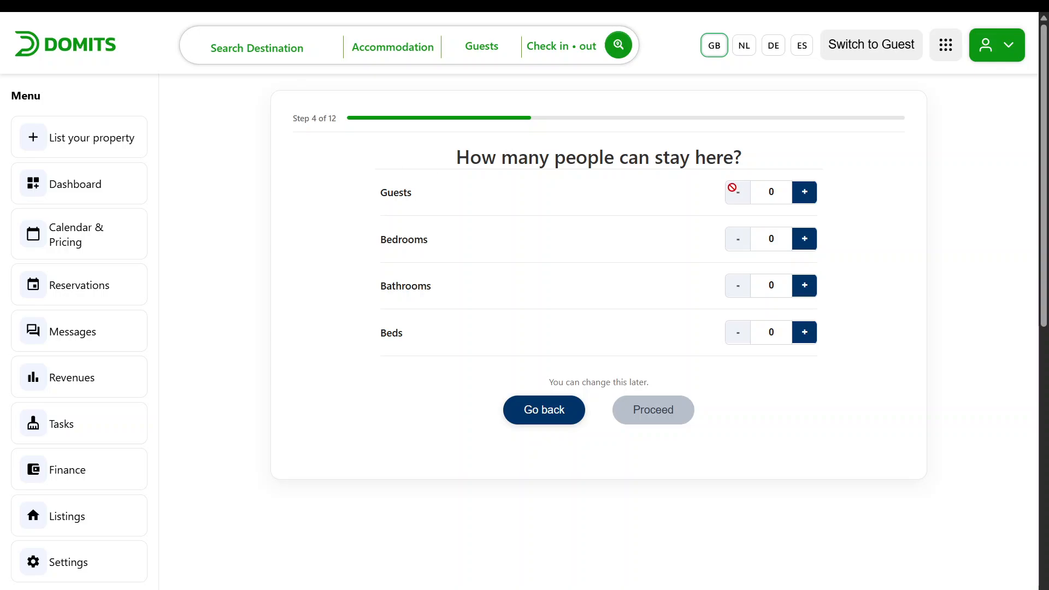
# Set the capacity to 5 guests and 2 bedrooms
pyautogui.click(809, 196)
pyautogui.click(809, 196)
pyautogui.click(809, 196)
pyautogui.click(809, 196)
pyautogui.click(772, 202)
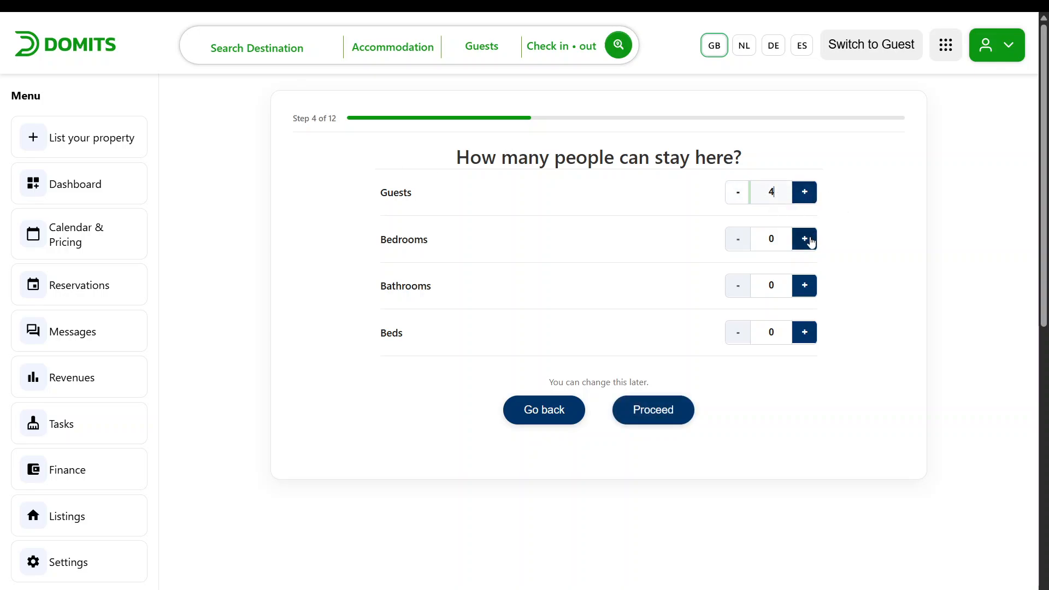
pyautogui.click(808, 240)
pyautogui.click(808, 240)
pyautogui.click(808, 240)
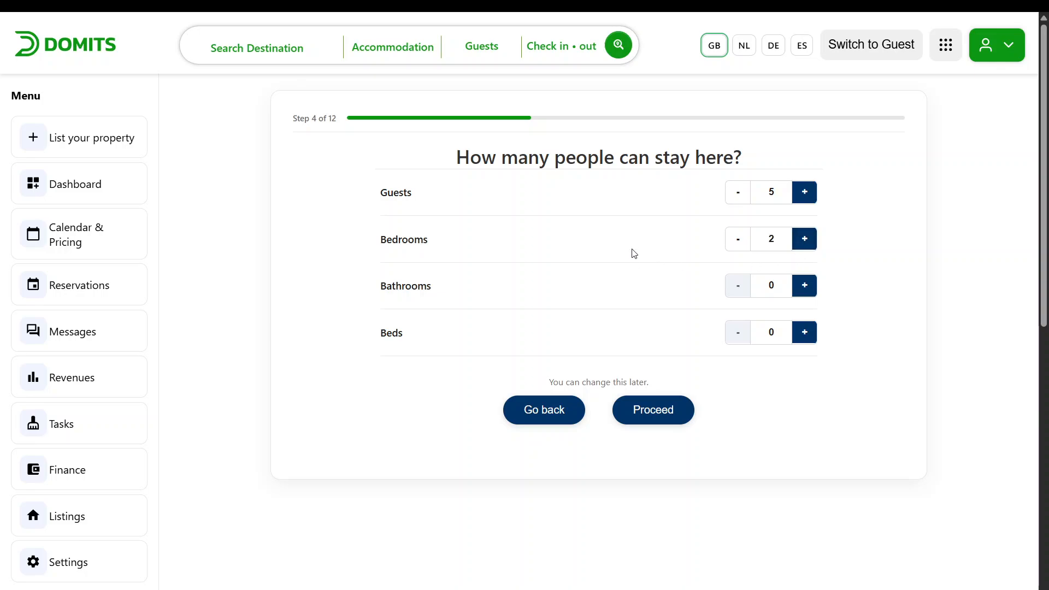
# Set 2 bathrooms, increase the number of beds and proceed to amenities
pyautogui.click(804, 285)
pyautogui.click(804, 285)
pyautogui.click(807, 335)
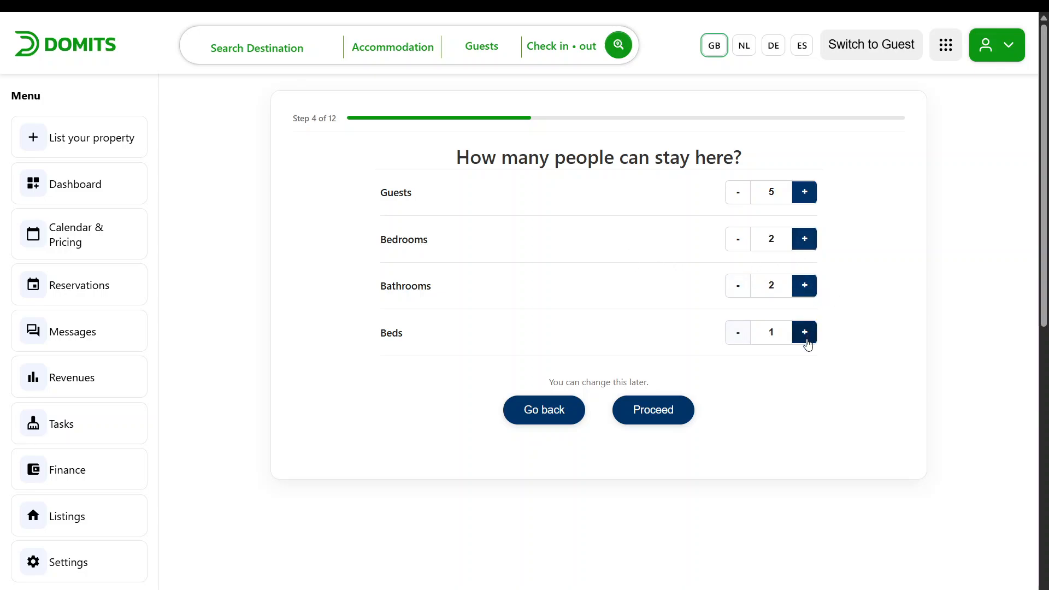
pyautogui.click(808, 338)
pyautogui.click(807, 337)
pyautogui.click(808, 337)
pyautogui.click(663, 410)
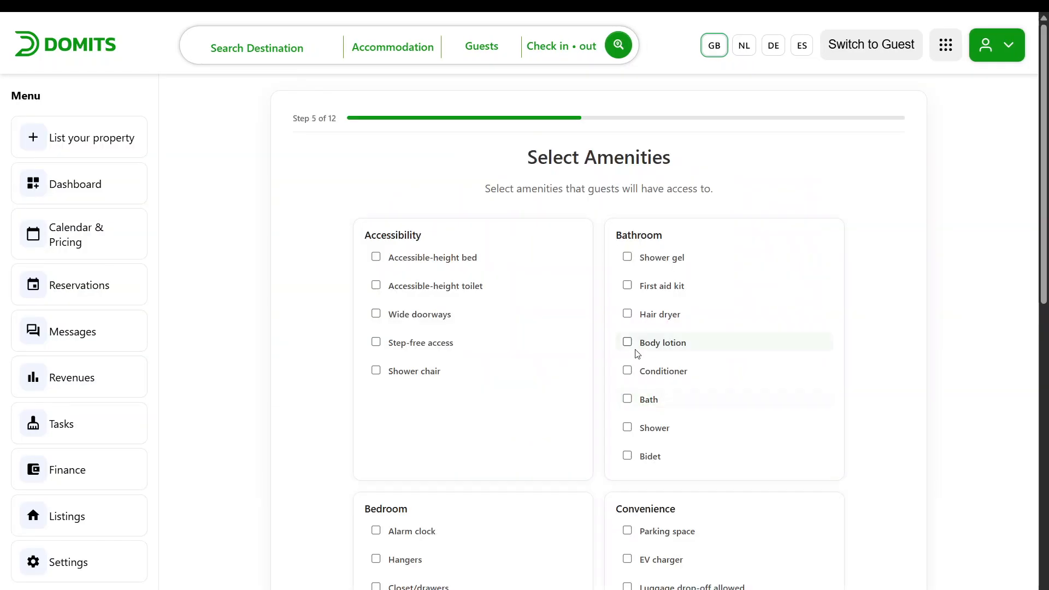
# Tick the Accessible-height bed, Wide doorways, Shower gel and Body lotion amenities
pyautogui.moveTo(497, 189); pyautogui.dragTo(613, 159)
pyautogui.click(780, 156)
pyautogui.scroll(-1, 527, 228)
pyautogui.click(387, 189)
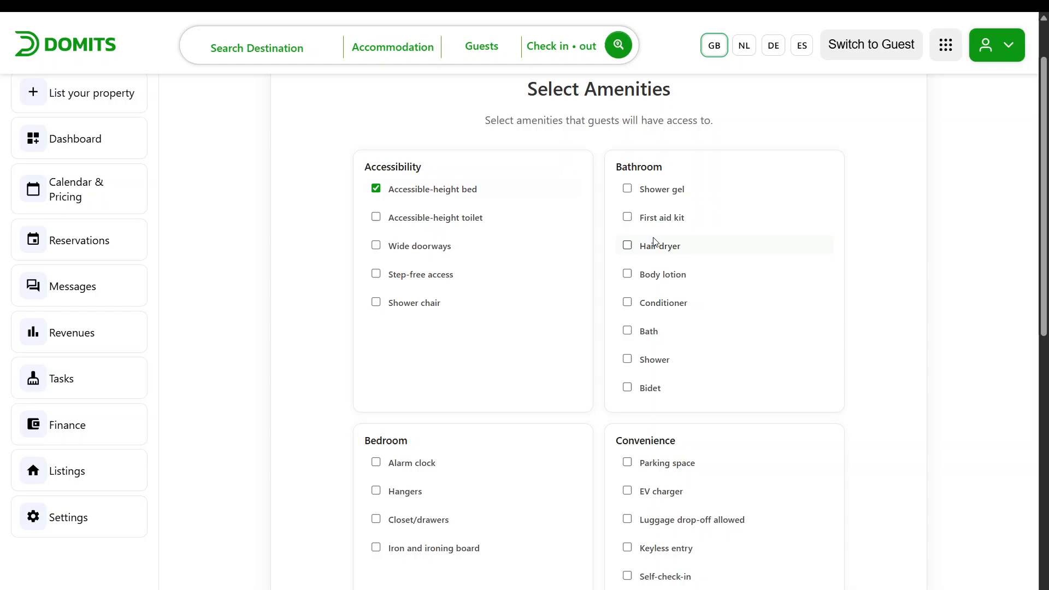
pyautogui.click(431, 246)
pyautogui.click(626, 192)
pyautogui.click(626, 274)
# Tick the Keyless entry and Alarm clock amenities
pyautogui.scroll(-3, 617, 342)
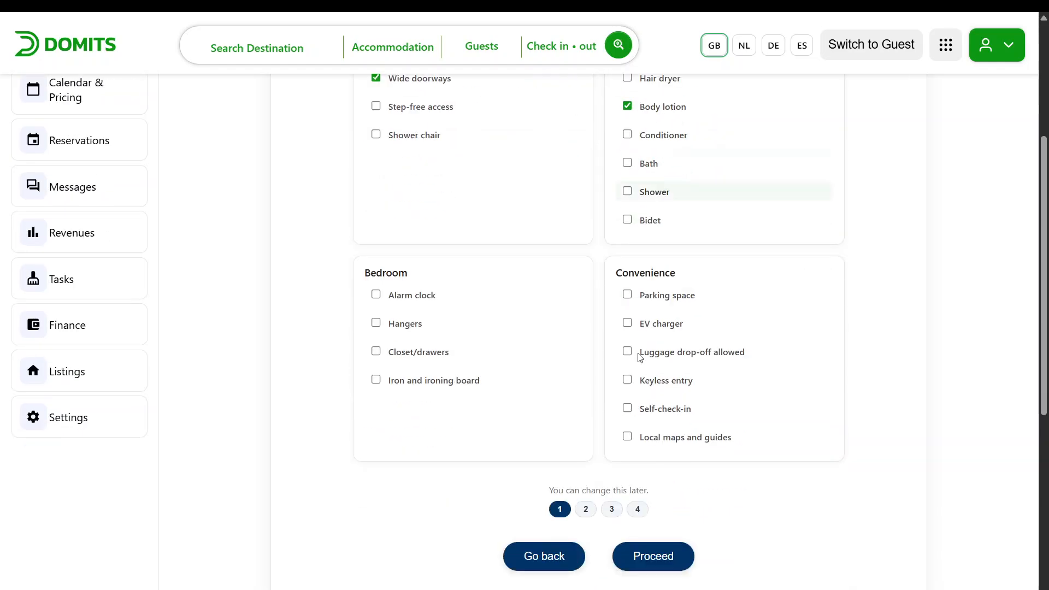
pyautogui.click(626, 342)
pyautogui.click(376, 258)
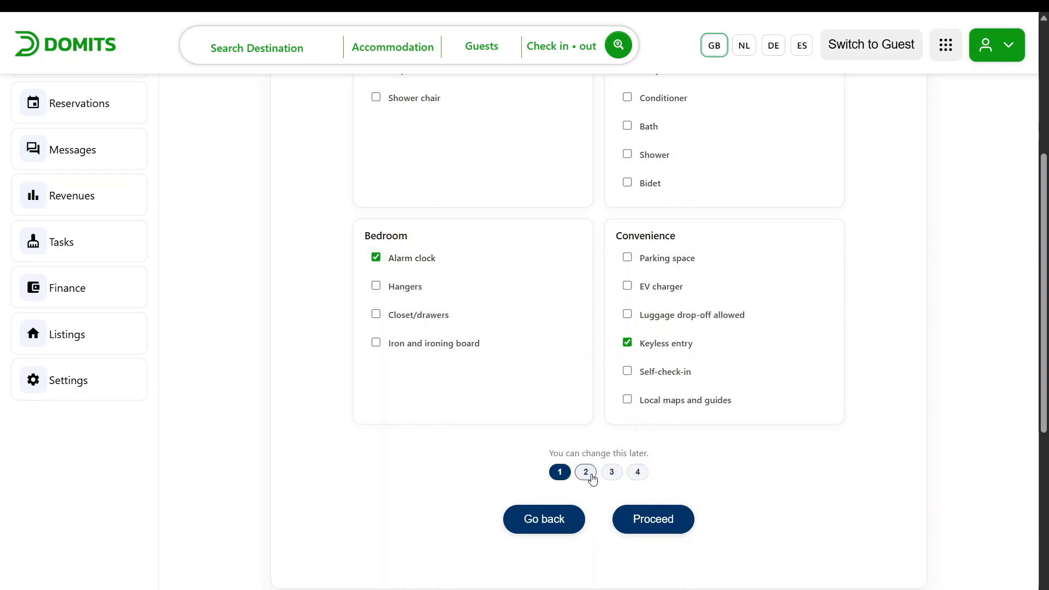
# Page through the amenity lists to page 3 and proceed to the house rules
pyautogui.click(586, 473)
pyautogui.scroll(2, 546, 306)
pyautogui.scroll(-4, 545, 306)
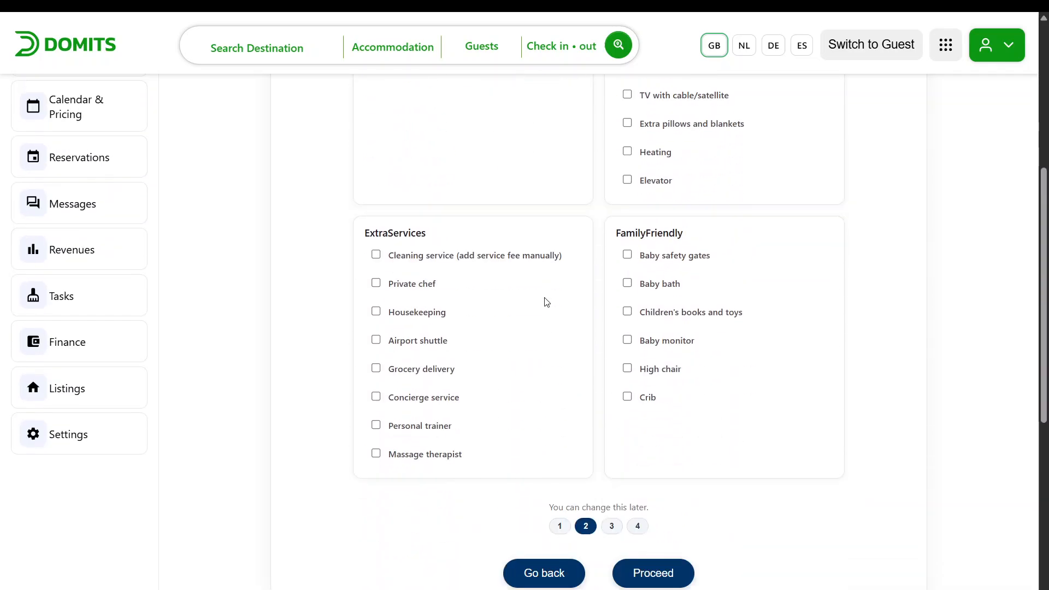
pyautogui.click(611, 514)
pyautogui.scroll(-5, 572, 265)
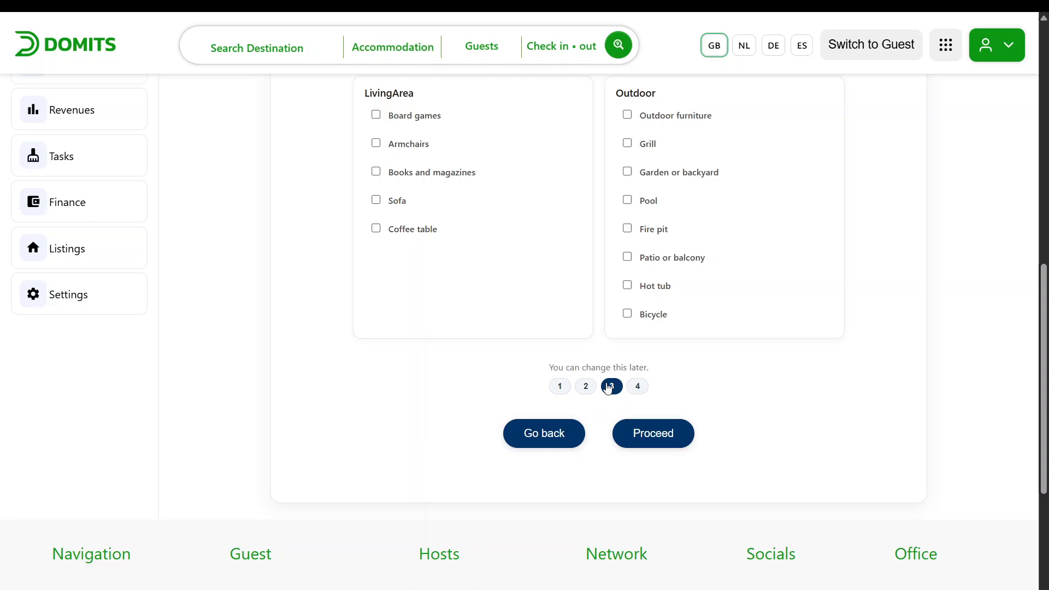
pyautogui.click(636, 441)
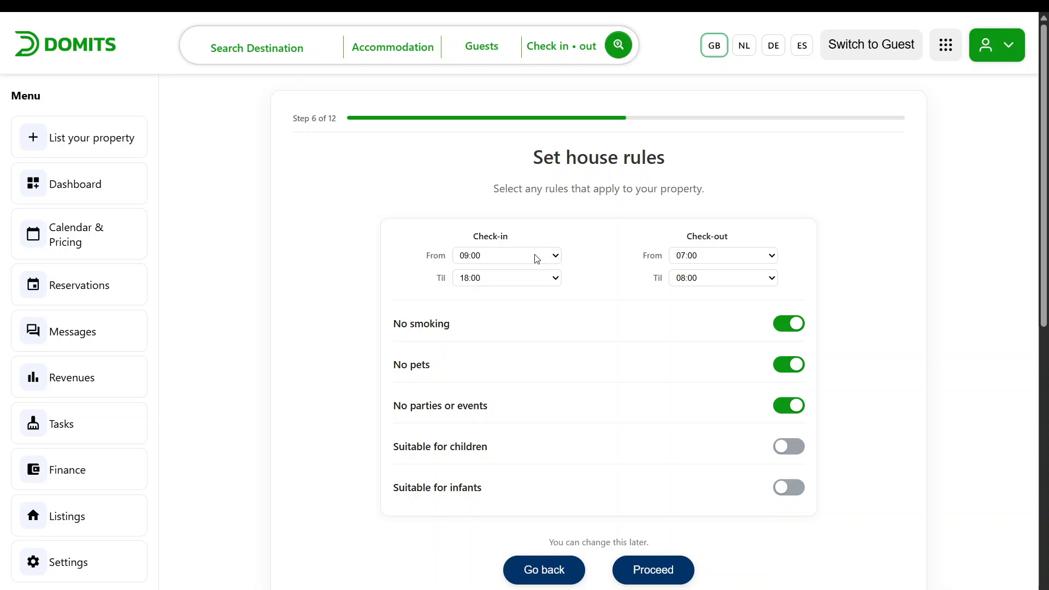
# Set check-in from 16:00 and check-out from 08:00 until 11:00
pyautogui.click(482, 260)
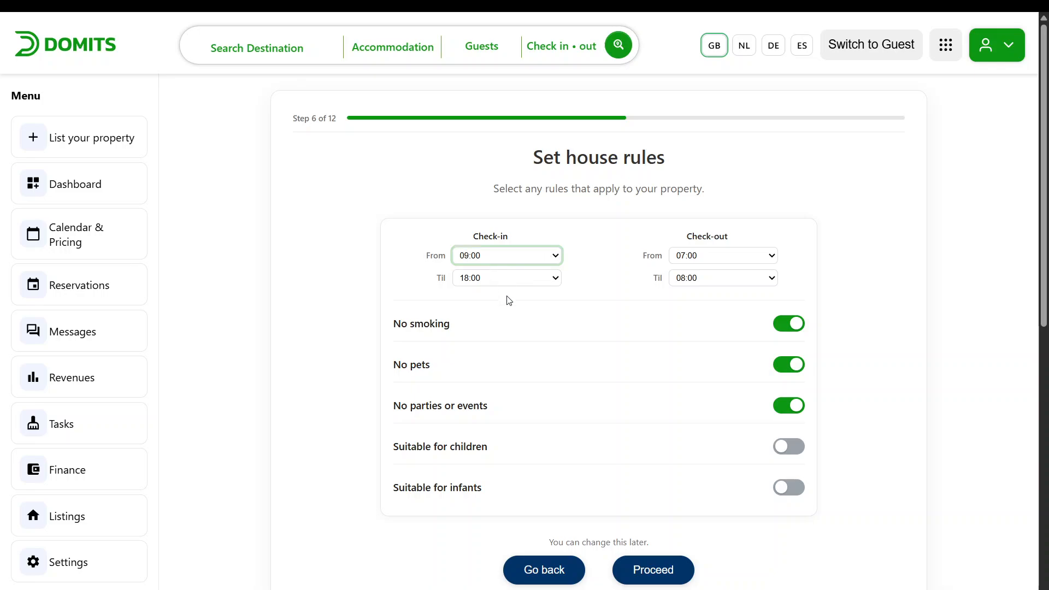
pyautogui.click(492, 535)
pyautogui.click(731, 259)
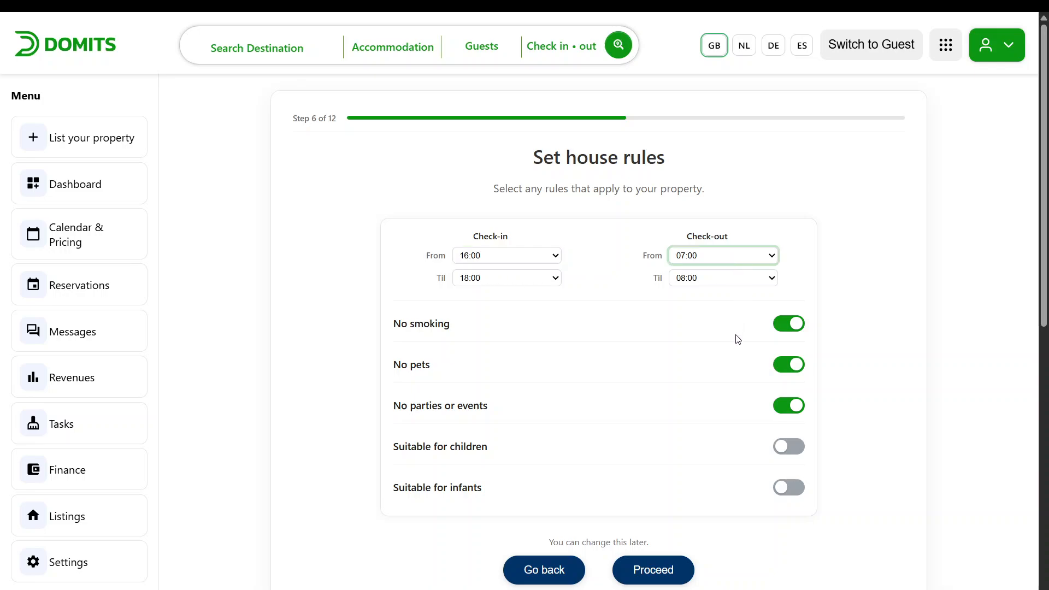
pyautogui.click(722, 279)
pyautogui.click(704, 478)
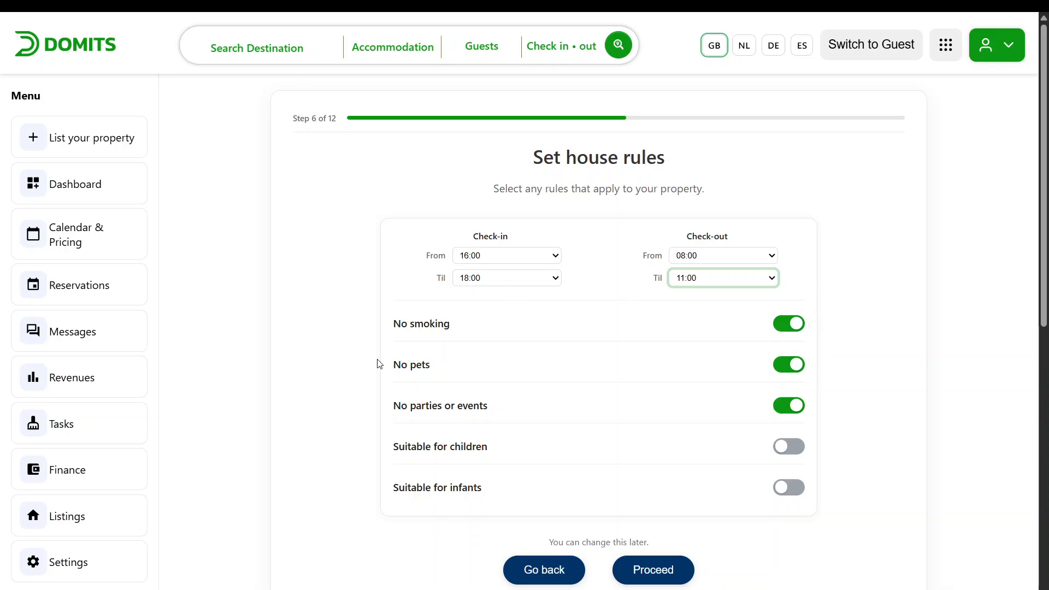
# Turn on Suitable for children and proceed to the photos step
pyautogui.scroll(-1, 518, 395)
pyautogui.click(795, 380)
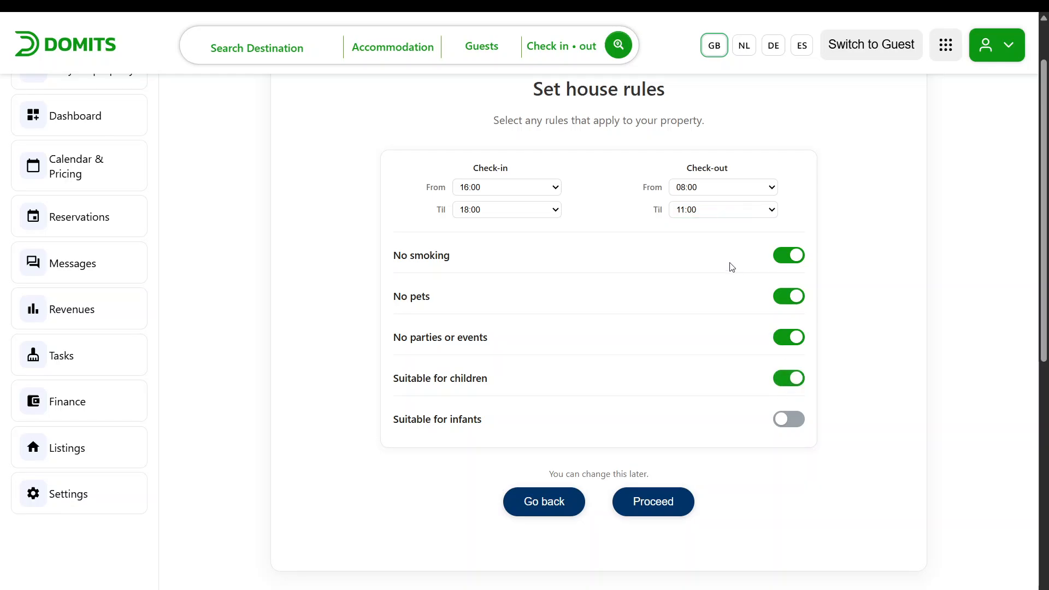
pyautogui.click(674, 499)
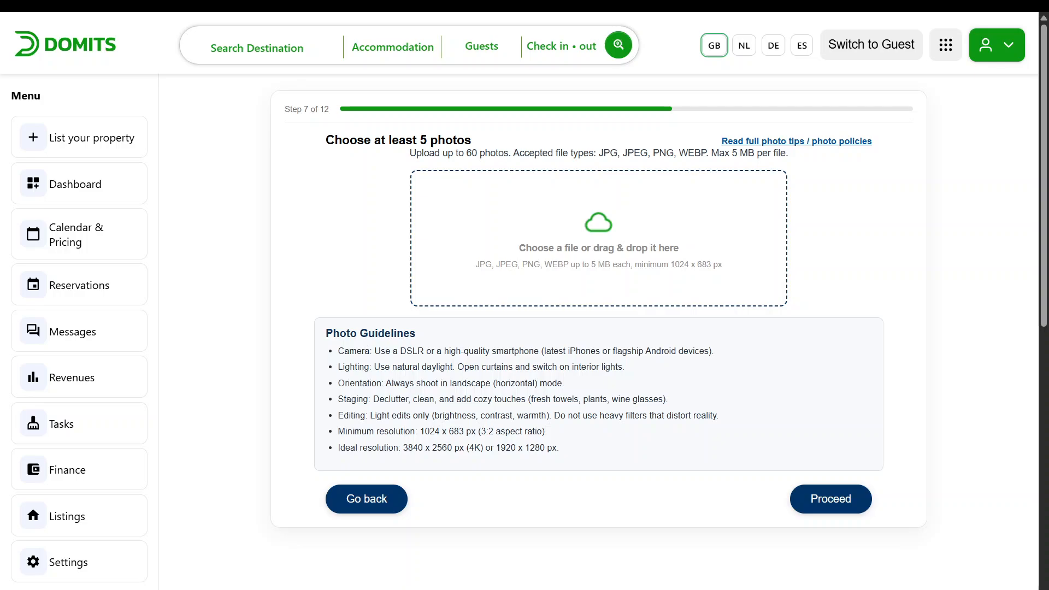
# Upload five house photos for the listing and proceed to naming the accommodation
pyautogui.scroll(-5, 572, 287)
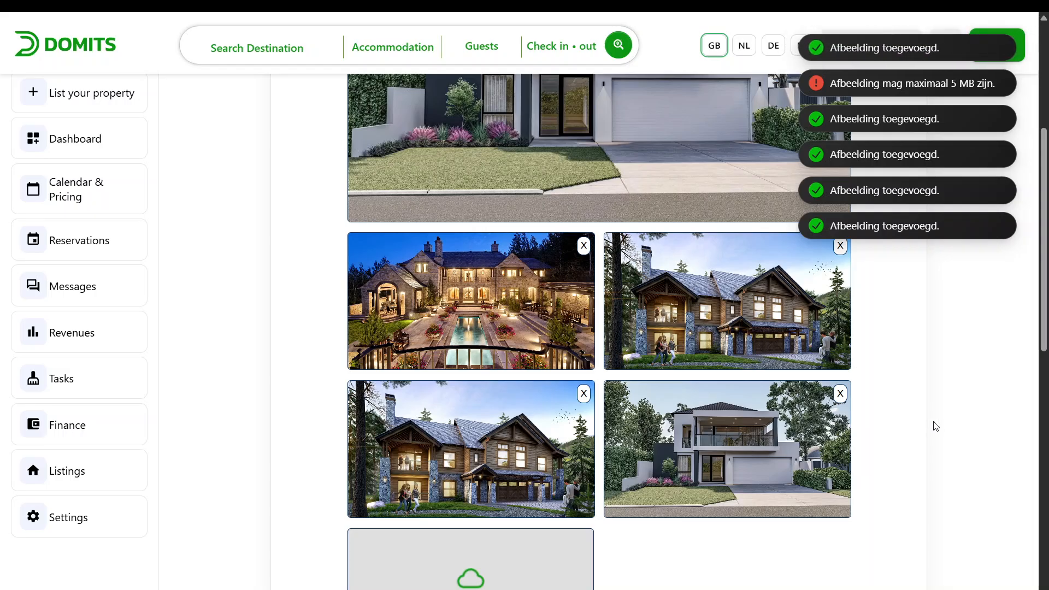
pyautogui.scroll(4, 786, 297)
pyautogui.scroll(-6, 579, 218)
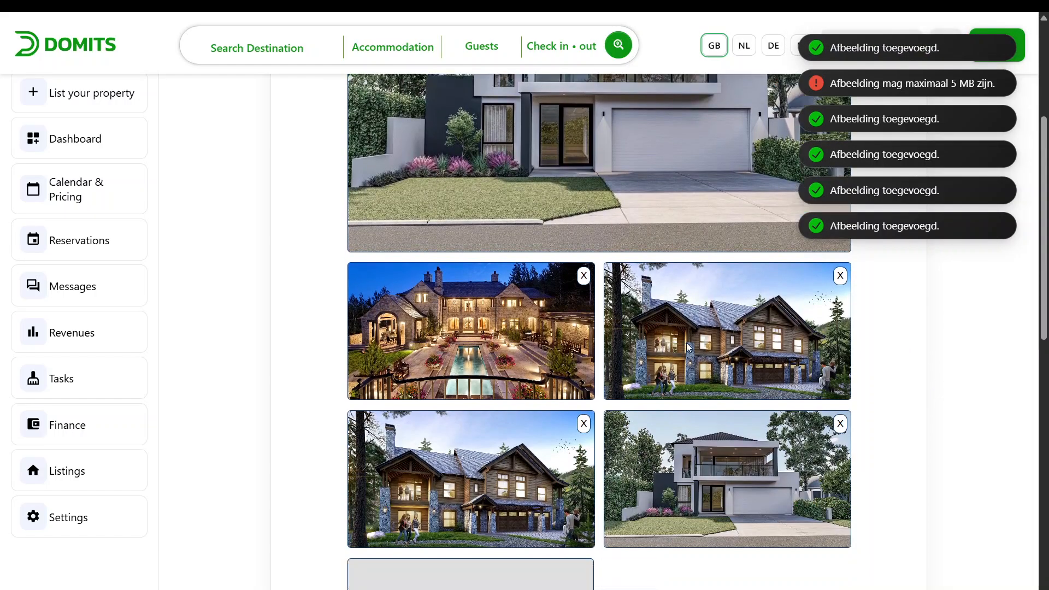
pyautogui.scroll(6, 637, 202)
pyautogui.scroll(1, 637, 202)
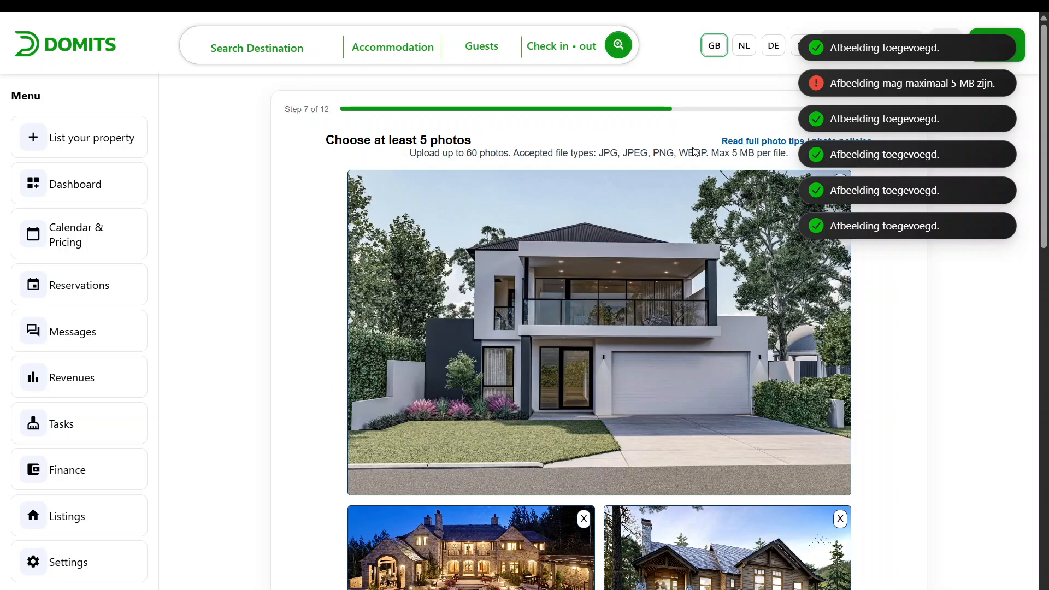
pyautogui.scroll(-10, 752, 337)
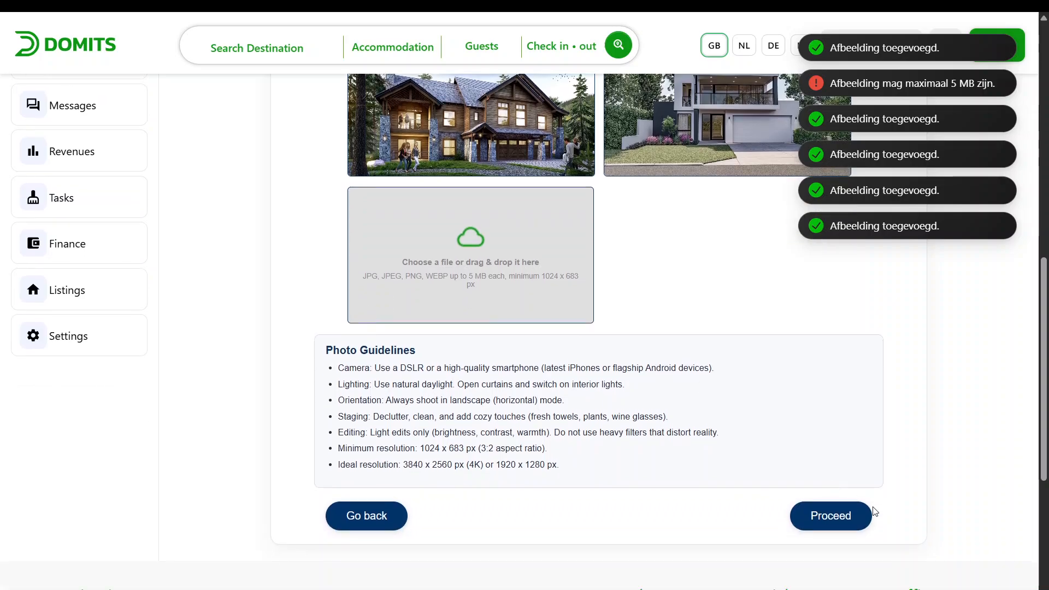
pyautogui.click(847, 519)
# Title the accommodation "John does house" and give it the subtitle "john doe lives here"
pyautogui.click(638, 243)
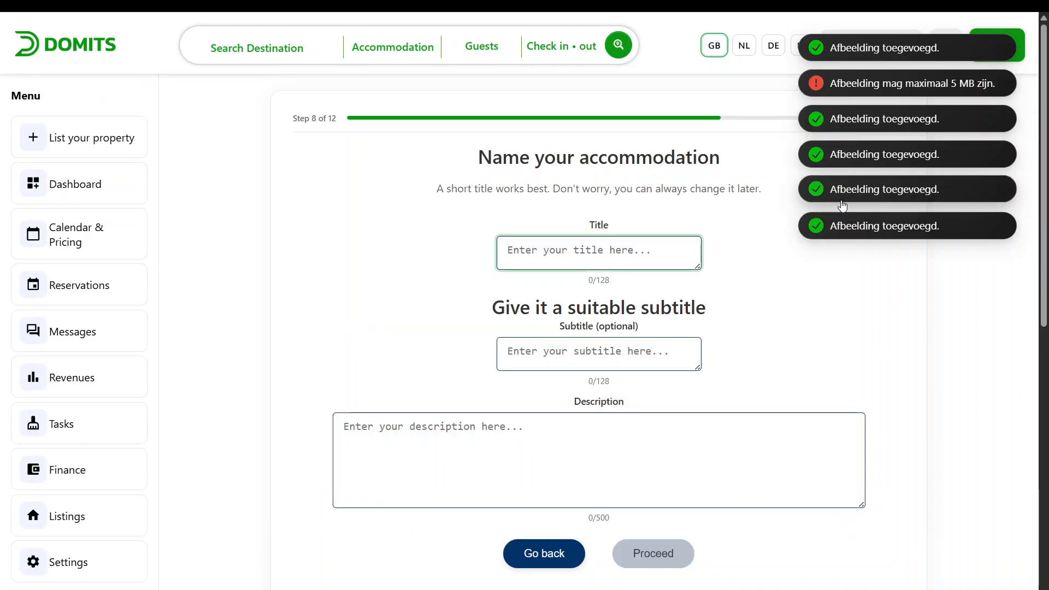
pyautogui.write('JOhn')
pyautogui.press('BackSpace')
pyautogui.press('BackSpace')
pyautogui.press('BackSpace')
pyautogui.write('ohn')
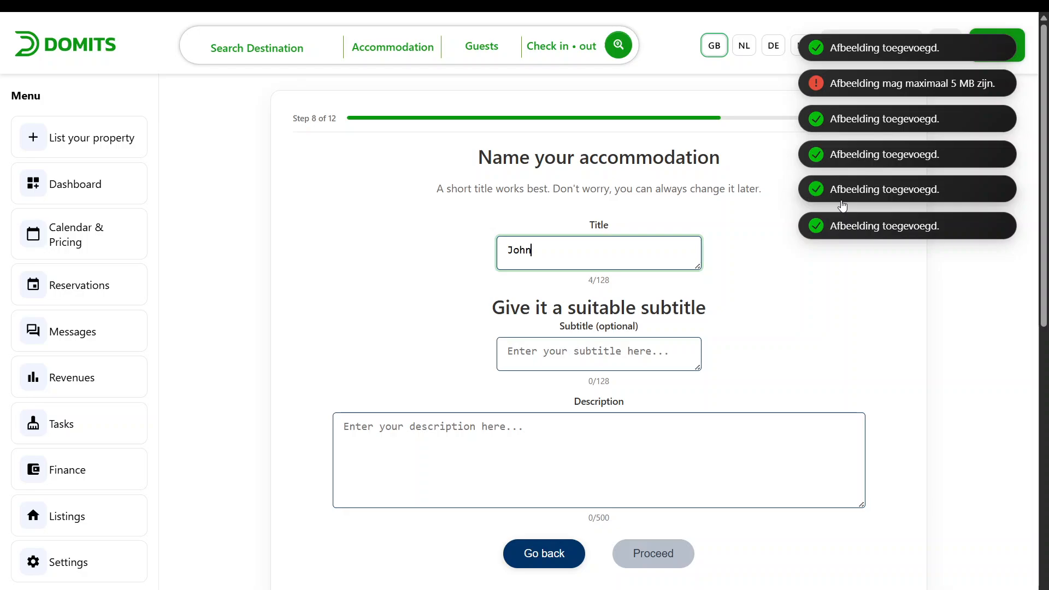
pyautogui.write(' does house')
pyautogui.press('Tab')
pyautogui.write('jo')
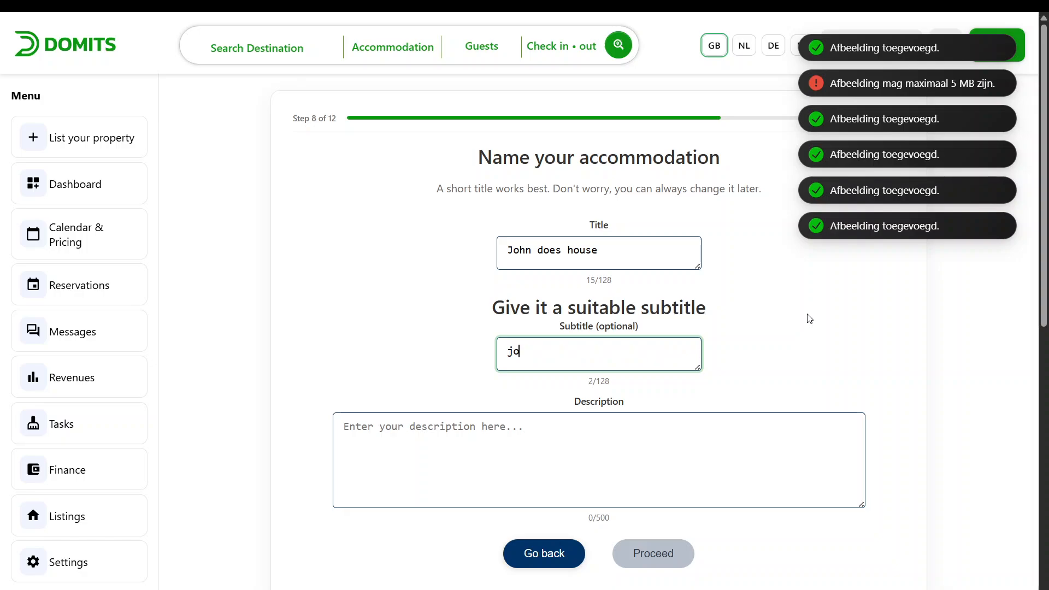
pyautogui.write('hn doe liver')
pyautogui.write(' here')
# Enter the description "It has a big garden." and proceed to pricing
pyautogui.click(681, 417)
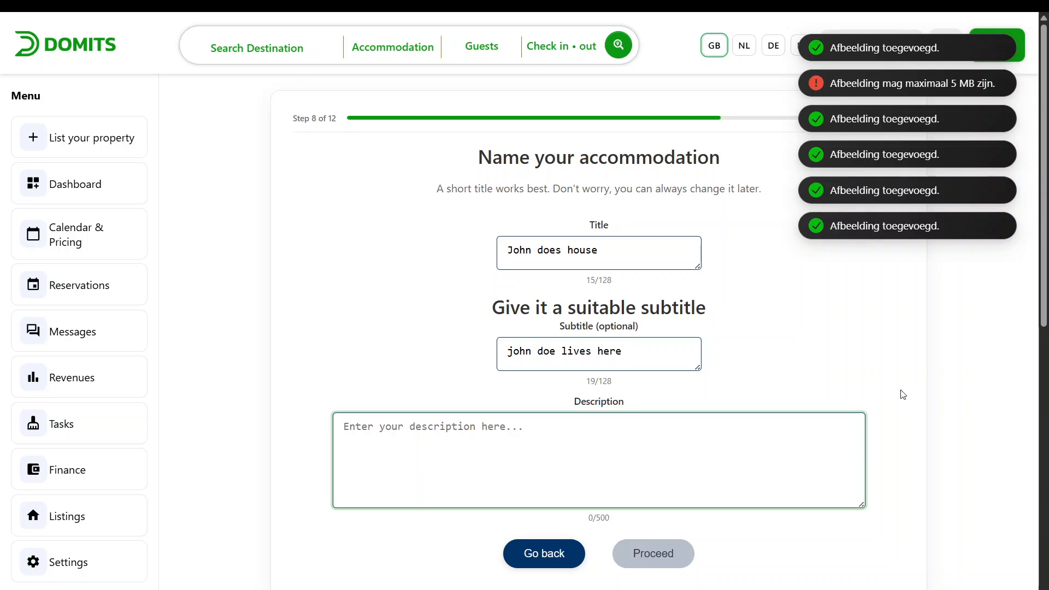
pyautogui.write('It ha')
pyautogui.press('BackSpace')
pyautogui.write('has')
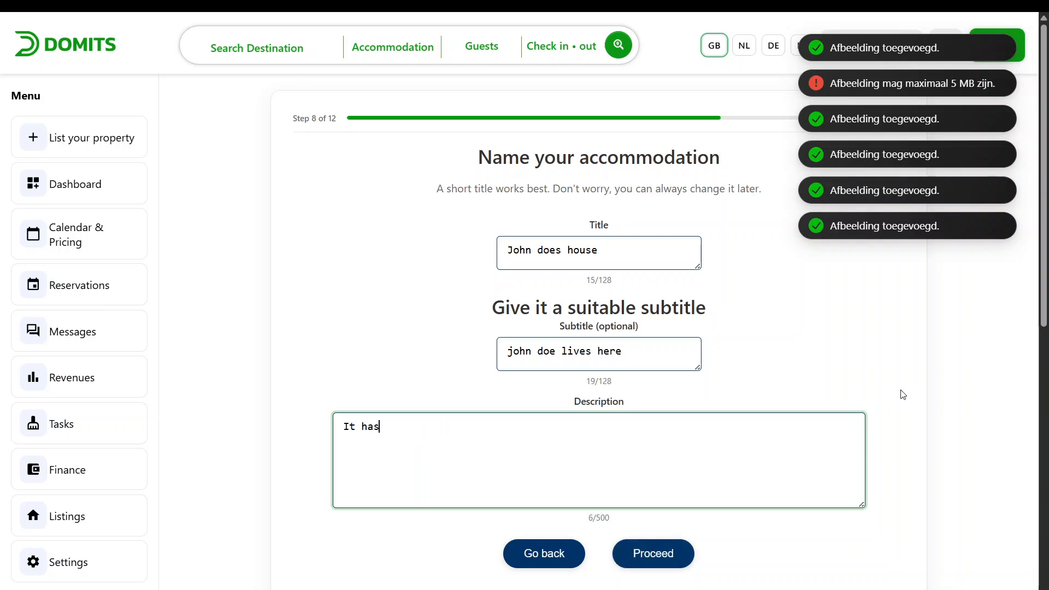
pyautogui.write(' a big garden.')
pyautogui.click(661, 553)
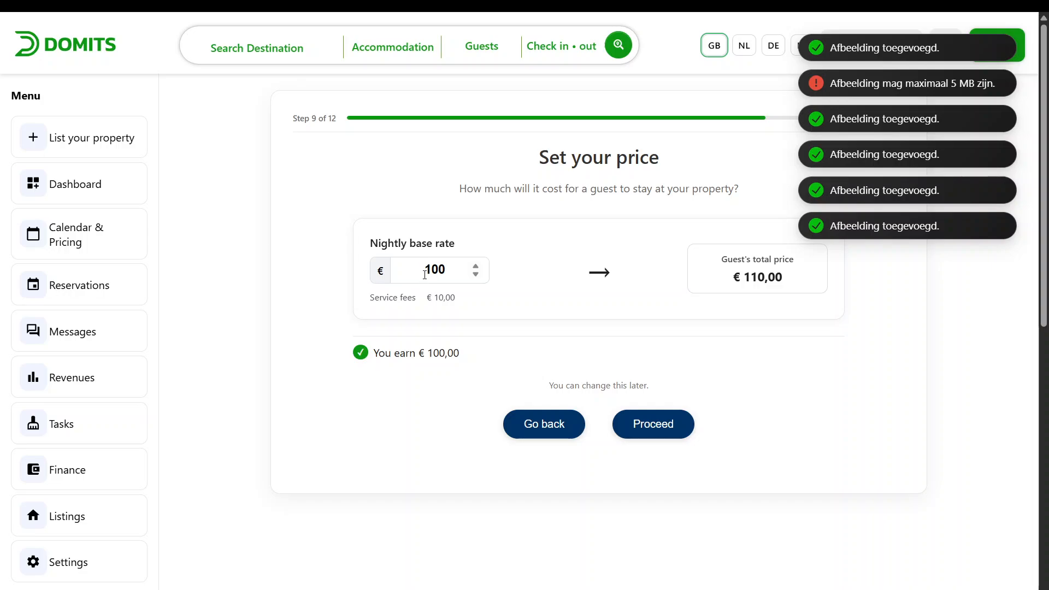
# Set the nightly base rate to €100 and proceed to the availability step
pyautogui.click(476, 267)
pyautogui.click(476, 267)
pyautogui.click(476, 266)
pyautogui.click(476, 266)
pyautogui.click(476, 267)
pyautogui.click(477, 274)
pyautogui.click(477, 275)
pyautogui.doubleClick(477, 275)
pyautogui.click(477, 275)
pyautogui.click(642, 424)
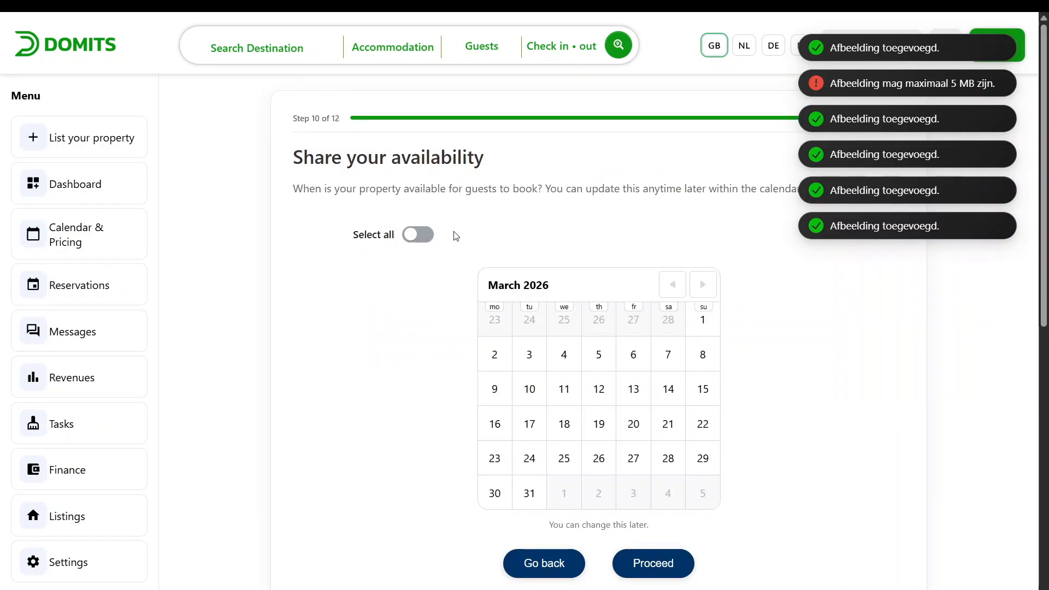
# Mark the property available from 2 March through 9 September 2026 and proceed
pyautogui.click(509, 349)
pyautogui.click(704, 292)
pyautogui.click(704, 293)
pyautogui.click(703, 292)
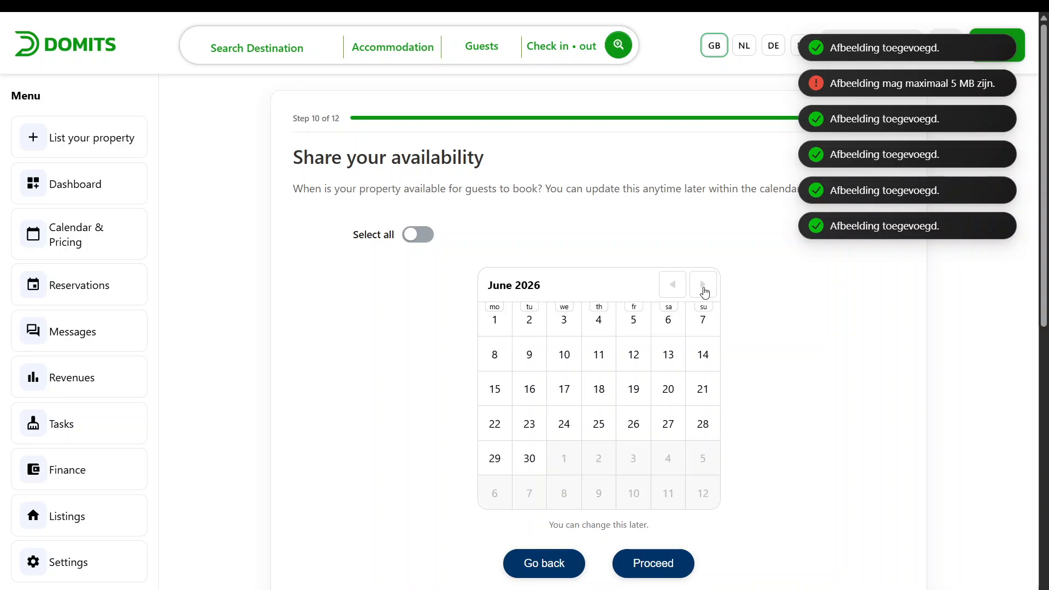
pyautogui.click(704, 290)
pyautogui.click(704, 290)
pyautogui.click(704, 290)
pyautogui.click(566, 355)
pyautogui.click(681, 291)
pyautogui.click(681, 292)
pyautogui.click(681, 291)
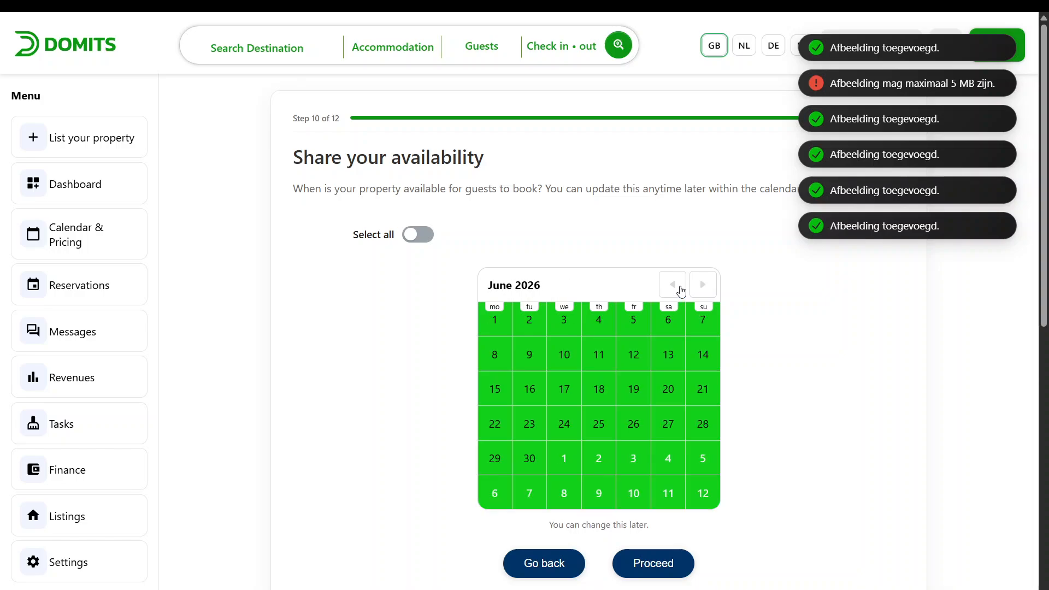
pyautogui.click(681, 291)
pyautogui.click(681, 291)
pyautogui.click(681, 292)
pyautogui.click(680, 290)
pyautogui.click(711, 289)
pyautogui.click(711, 289)
pyautogui.doubleClick(712, 288)
pyautogui.click(712, 289)
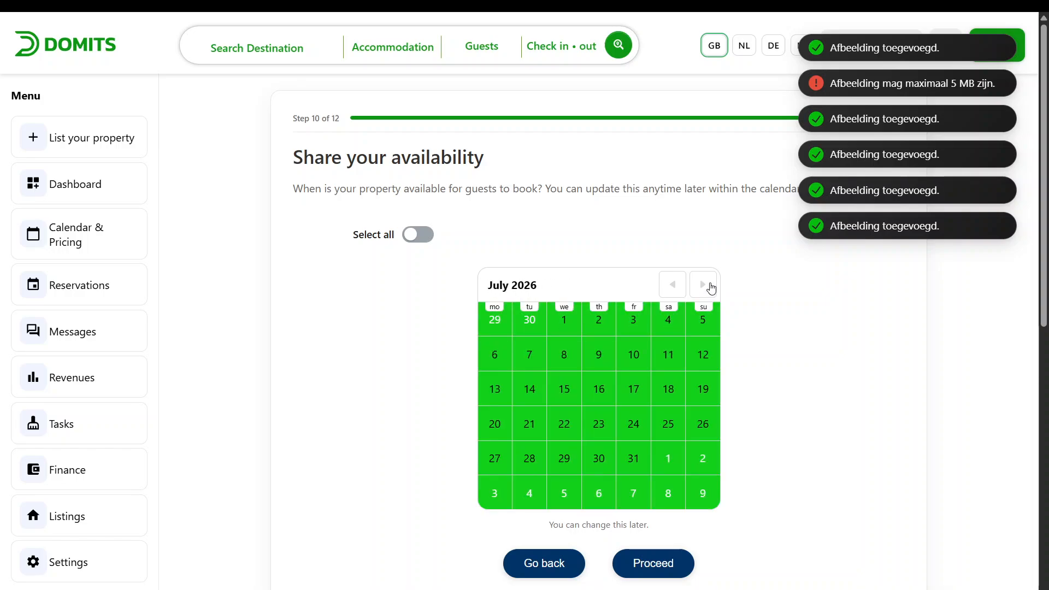
pyautogui.click(712, 288)
pyautogui.click(712, 288)
pyautogui.click(654, 563)
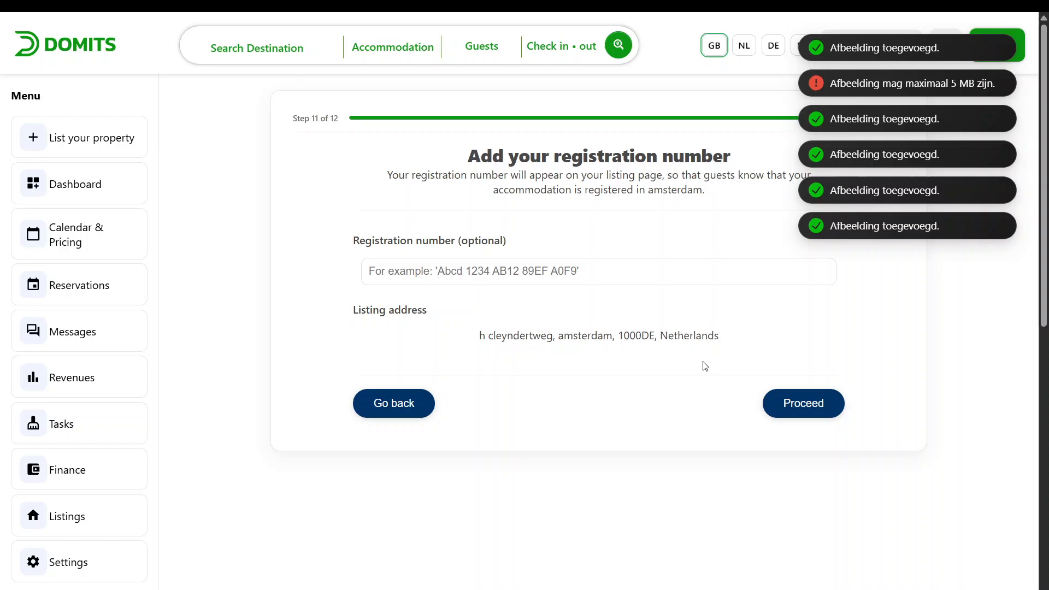
# Enter a registration number for the listing and proceed to the review page
pyautogui.click(561, 270)
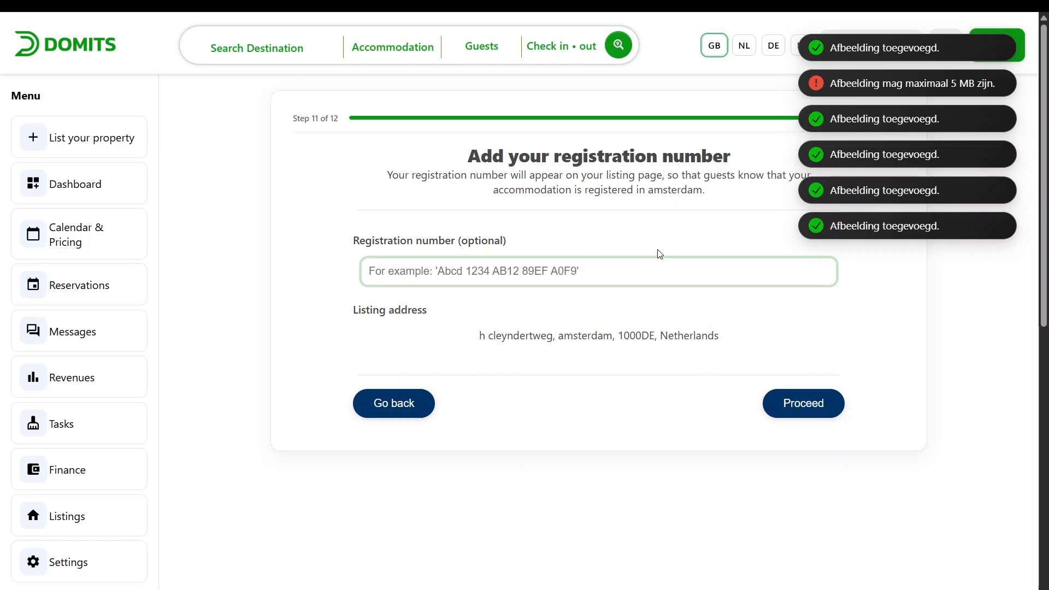
pyautogui.write('11111111111')
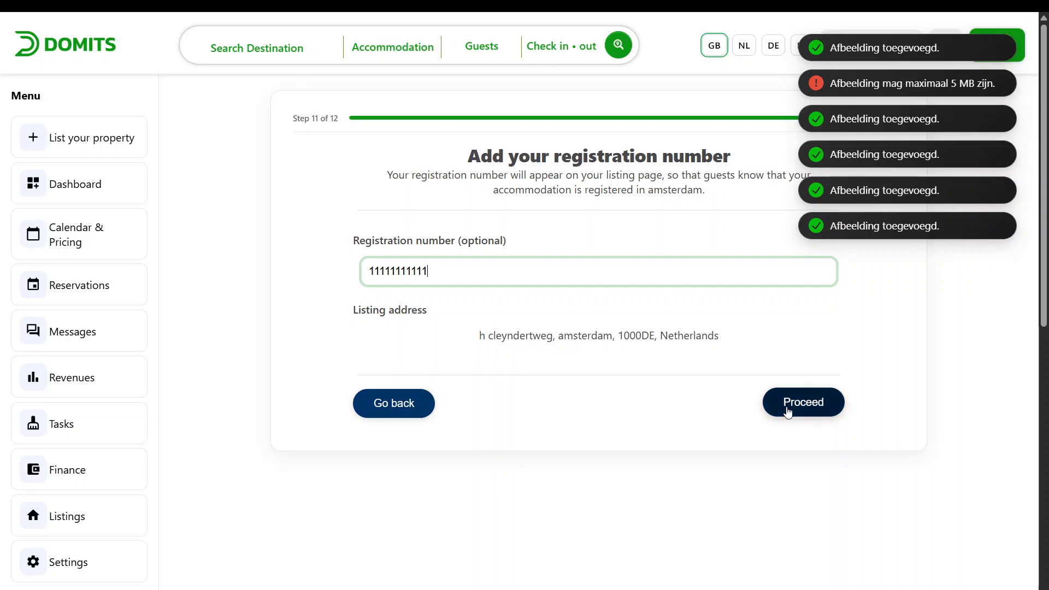
pyautogui.click(788, 413)
# Accept the legitimacy declaration and the General Terms, and try to confirm the listing
pyautogui.scroll(-5, 578, 285)
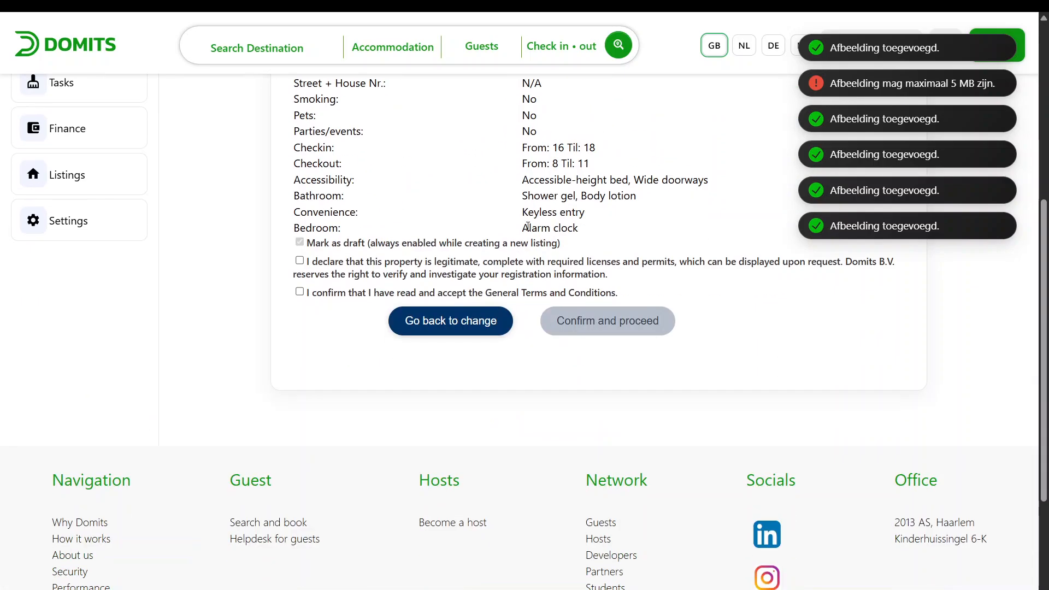
pyautogui.scroll(5, 573, 289)
pyautogui.scroll(-2, 609, 281)
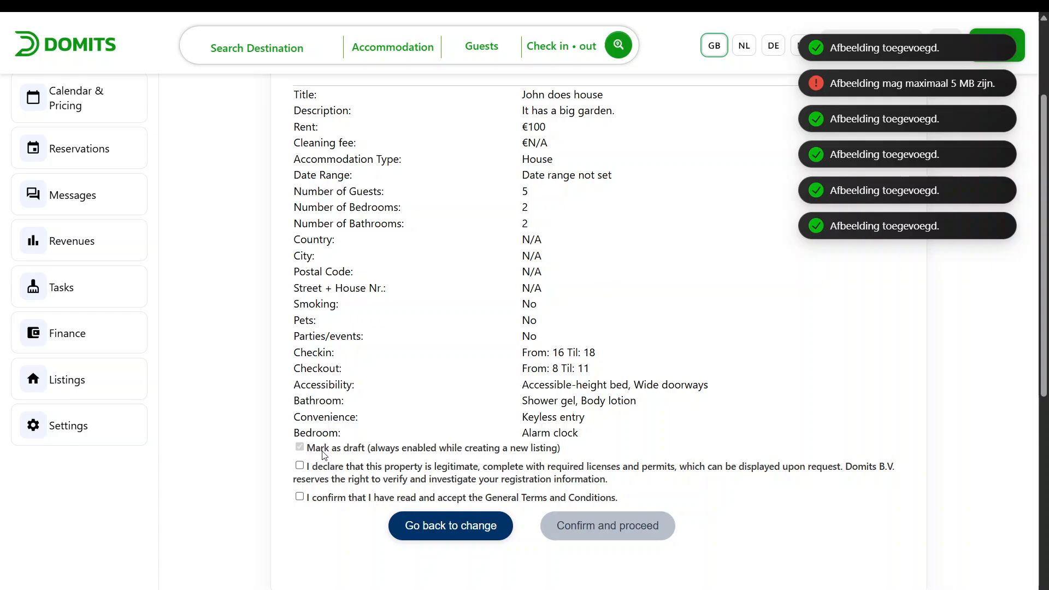
pyautogui.click(300, 465)
pyautogui.click(300, 496)
pyautogui.click(669, 521)
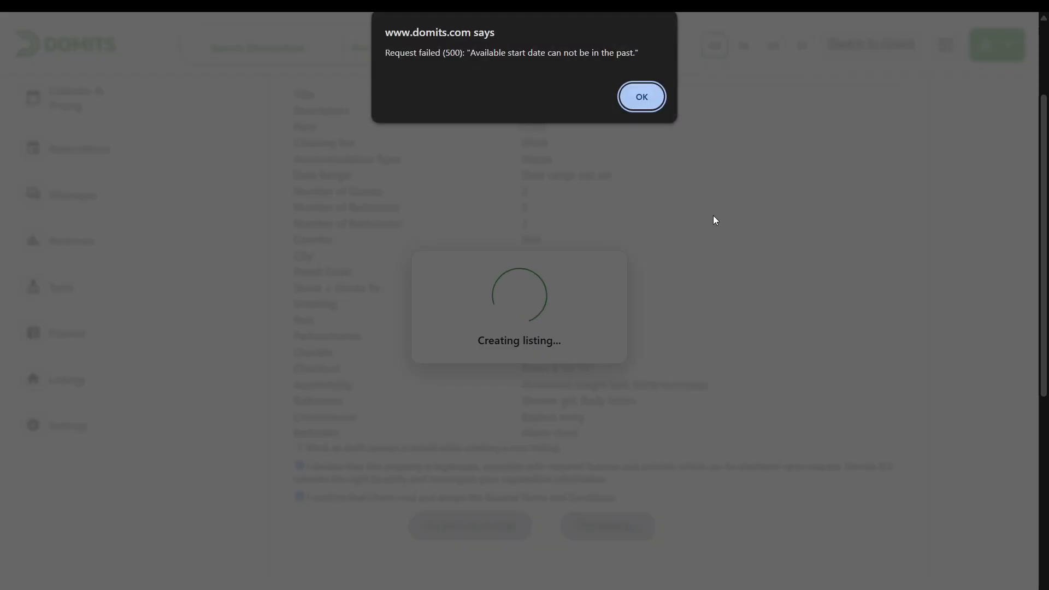
pyautogui.click(642, 98)
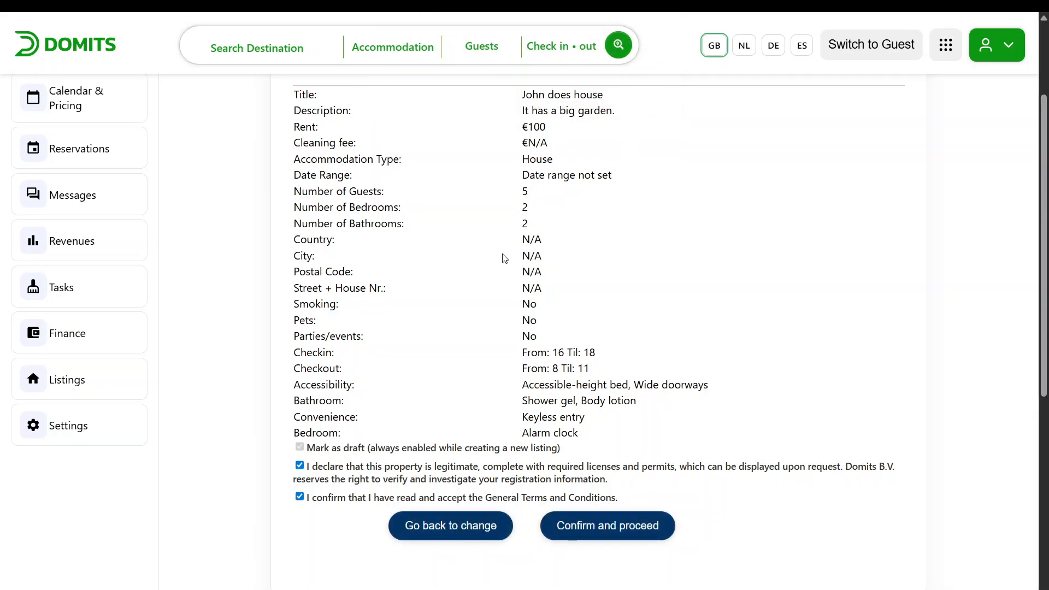
# Go back from the review page to the availability step
pyautogui.scroll(7, 524, 328)
pyautogui.scroll(-7, 547, 291)
pyautogui.click(475, 527)
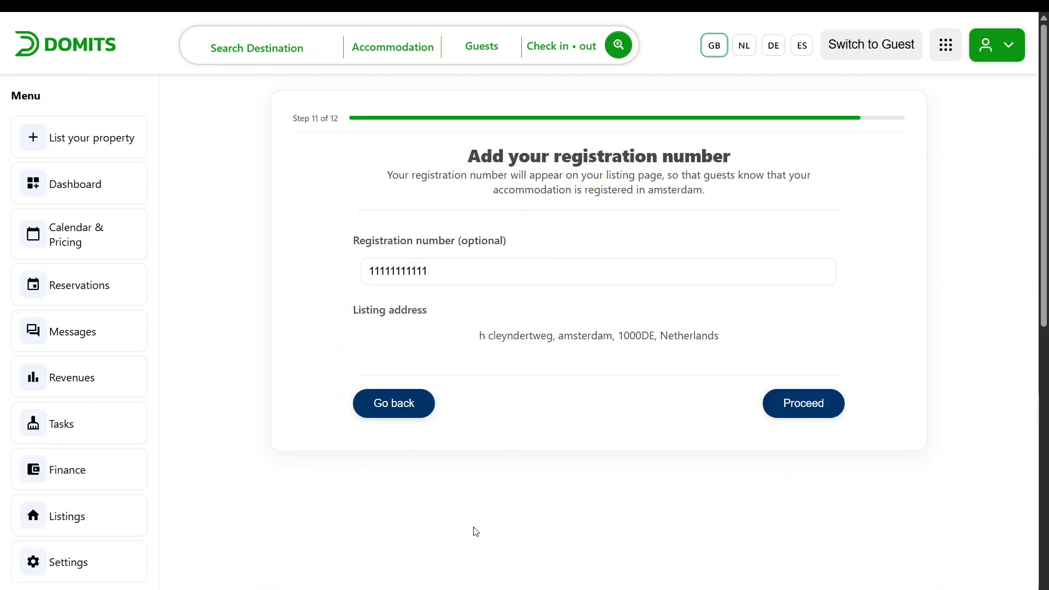
pyautogui.click(425, 391)
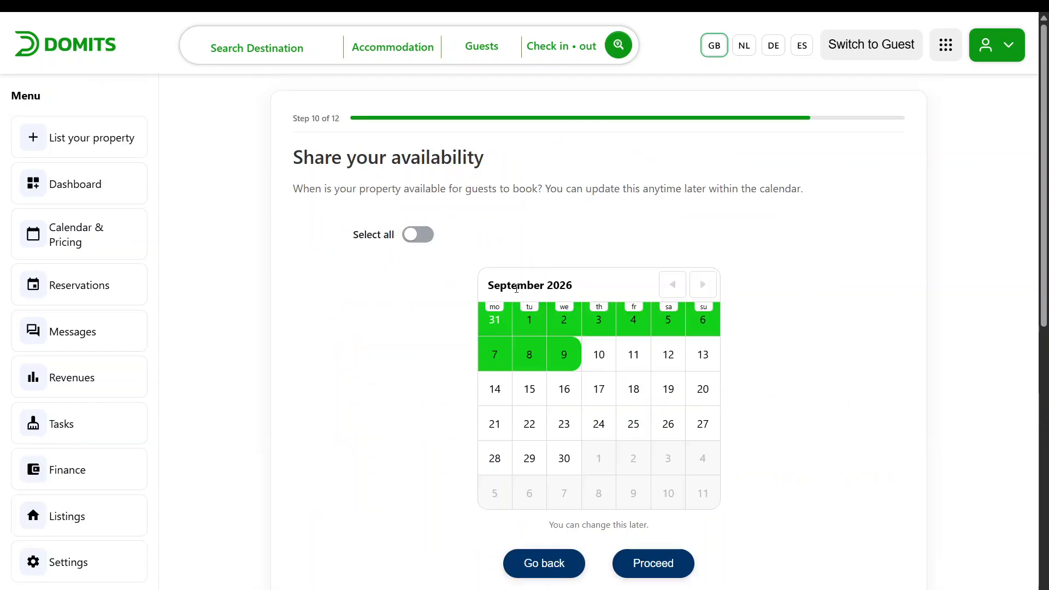
# Deselect 2 to 11 March so the availability starts on 12 March 2026
pyautogui.click(673, 285)
pyautogui.click(673, 285)
pyautogui.click(673, 285)
pyautogui.click(673, 286)
pyautogui.click(673, 285)
pyautogui.click(672, 285)
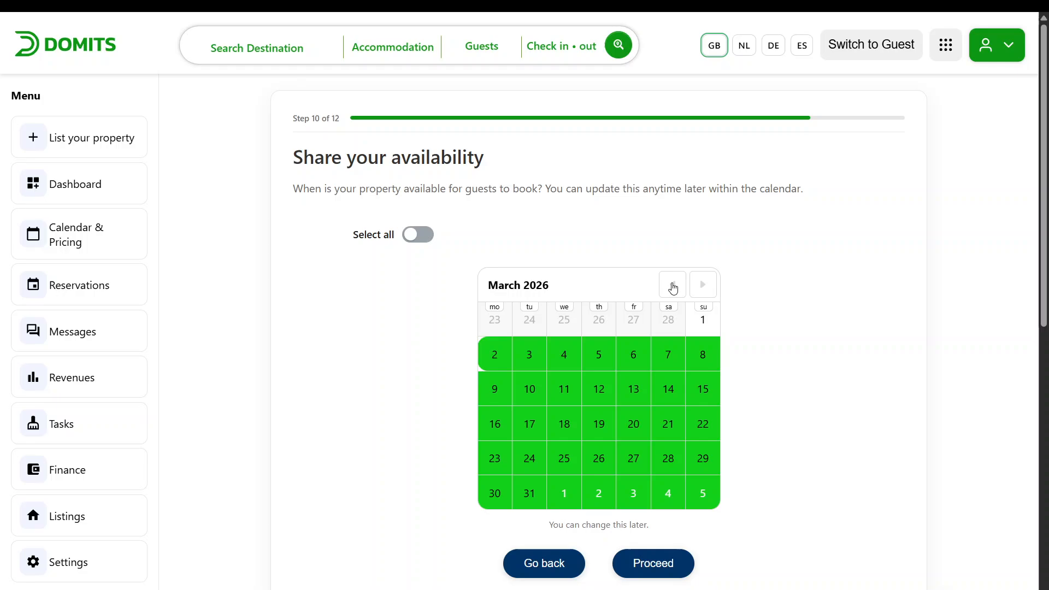
pyautogui.click(494, 355)
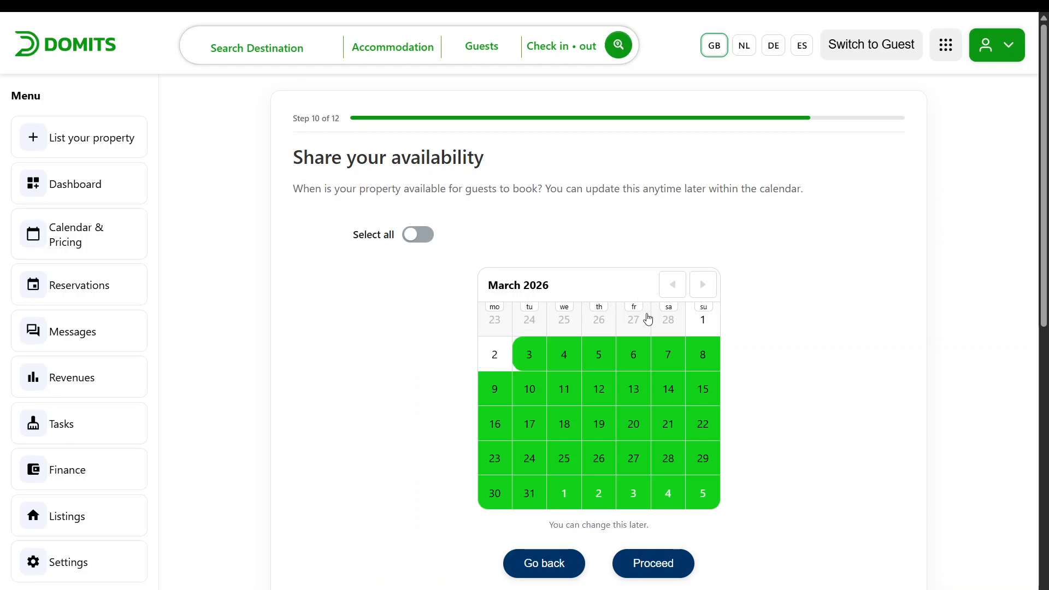
pyautogui.click(528, 354)
pyautogui.click(565, 356)
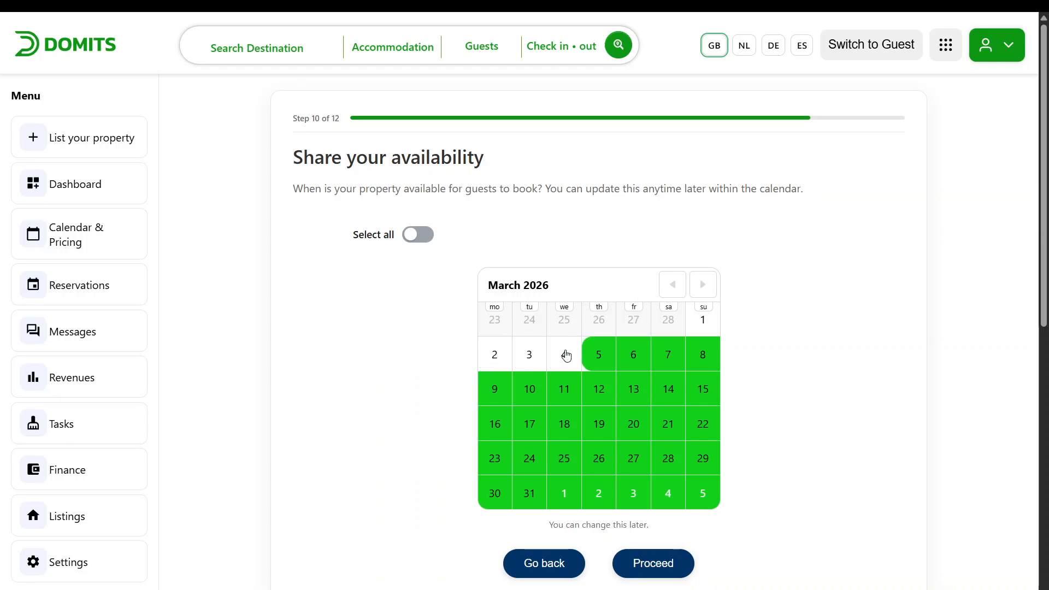
pyautogui.click(606, 355)
pyautogui.click(641, 354)
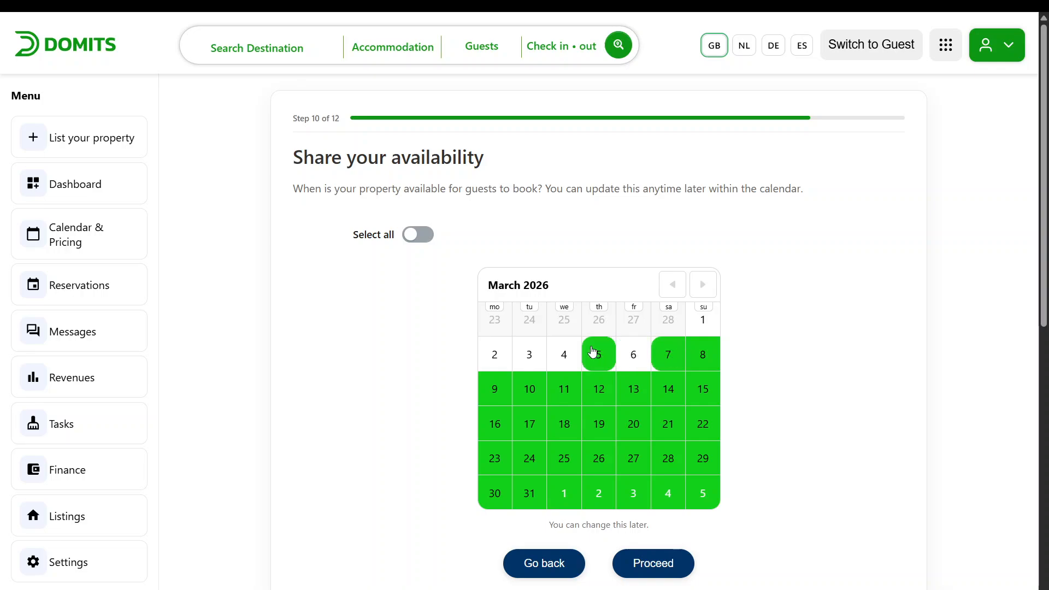
pyautogui.click(596, 355)
pyautogui.click(669, 352)
pyautogui.click(708, 355)
pyautogui.click(494, 390)
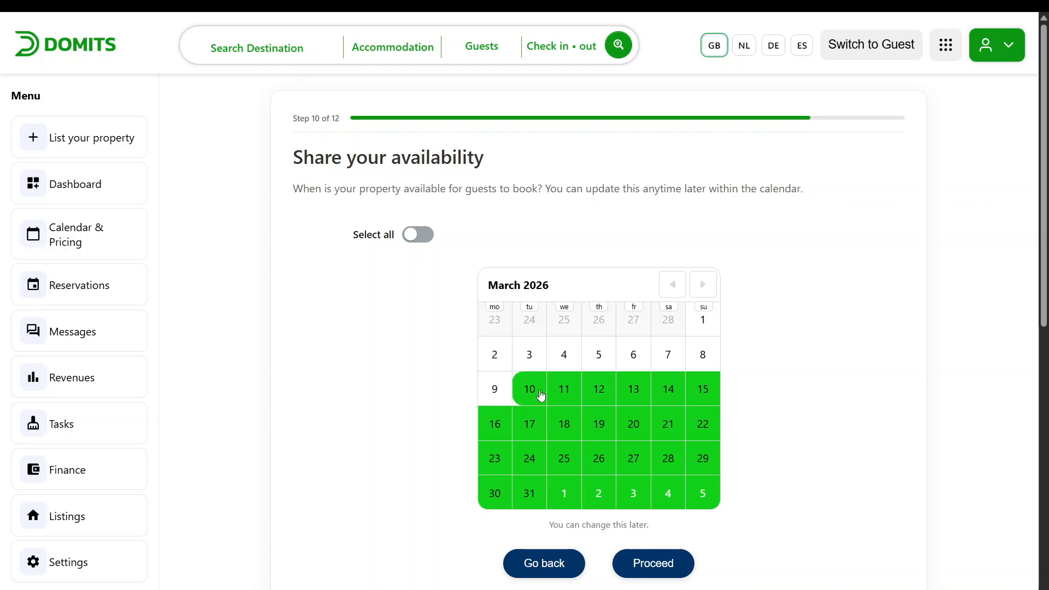
pyautogui.click(540, 392)
pyautogui.click(558, 391)
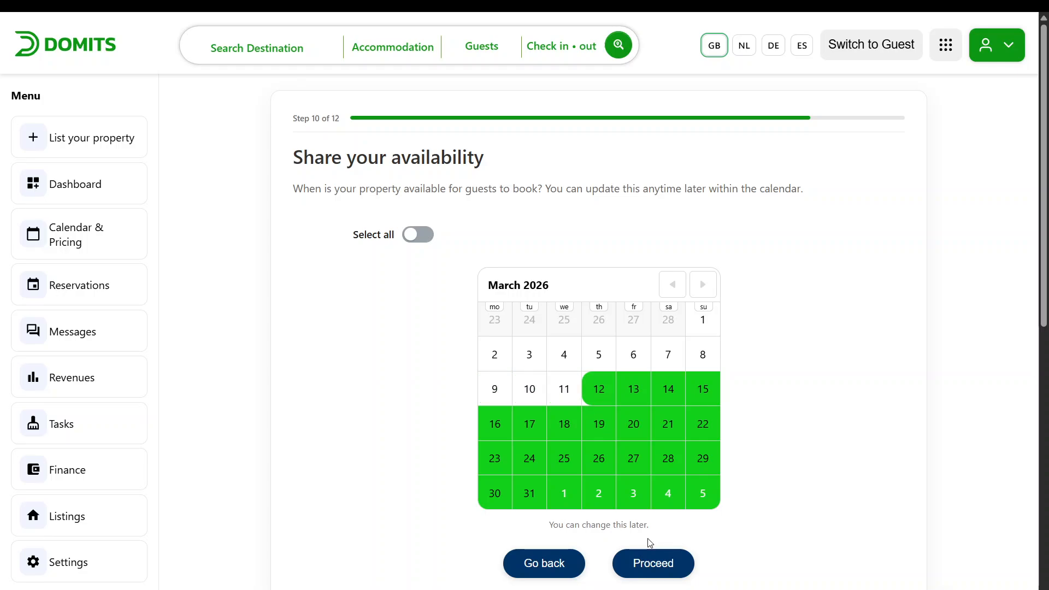
# Proceed to the review, accept the legitimacy declaration and General Terms, and confirm the listing
pyautogui.click(653, 563)
pyautogui.click(792, 402)
pyautogui.scroll(-5, 652, 488)
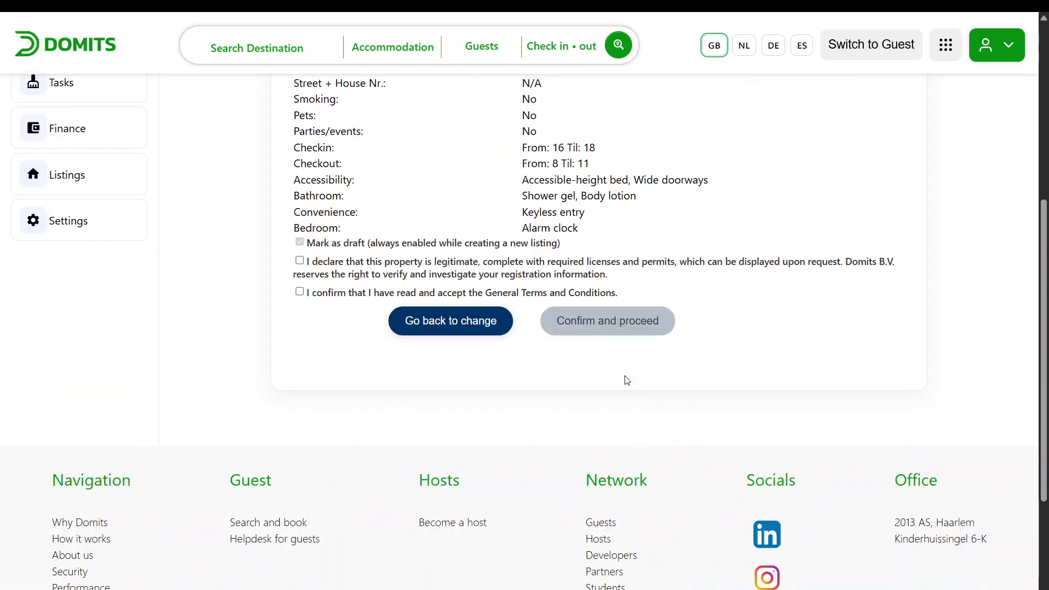
pyautogui.click(299, 261)
pyautogui.click(299, 292)
pyautogui.click(617, 335)
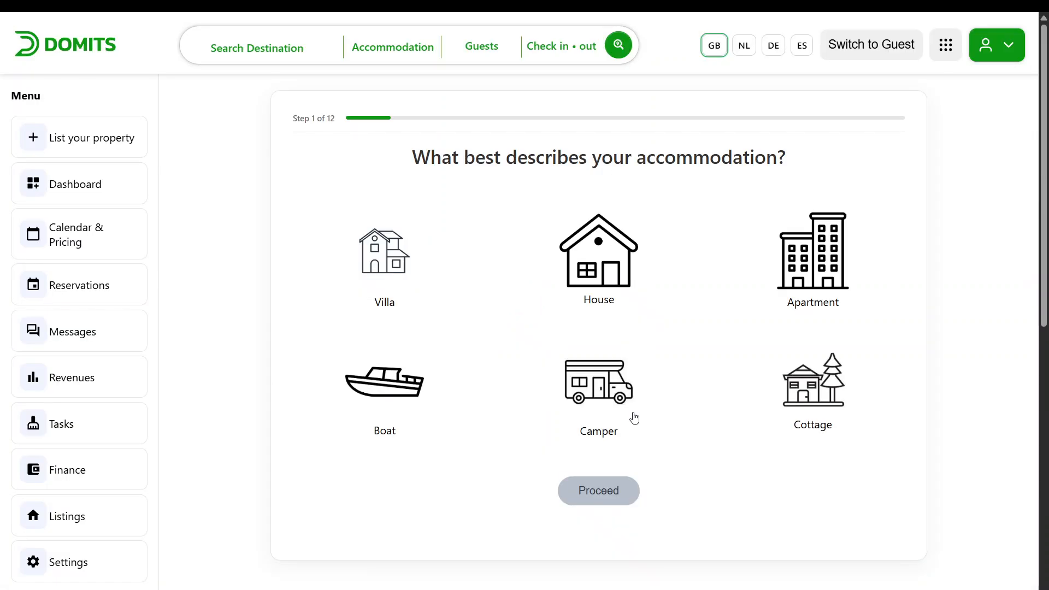
# Open the drafted "John does house" listing in the listing editor and set its status to Live
pyautogui.click(123, 168)
pyautogui.scroll(-3, 289, 317)
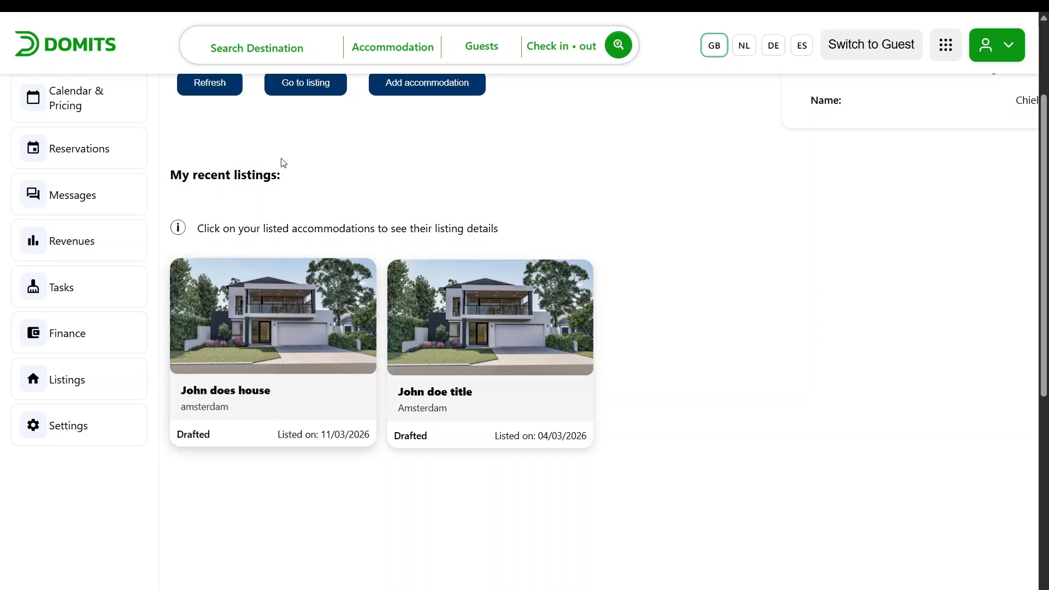
pyautogui.click(297, 86)
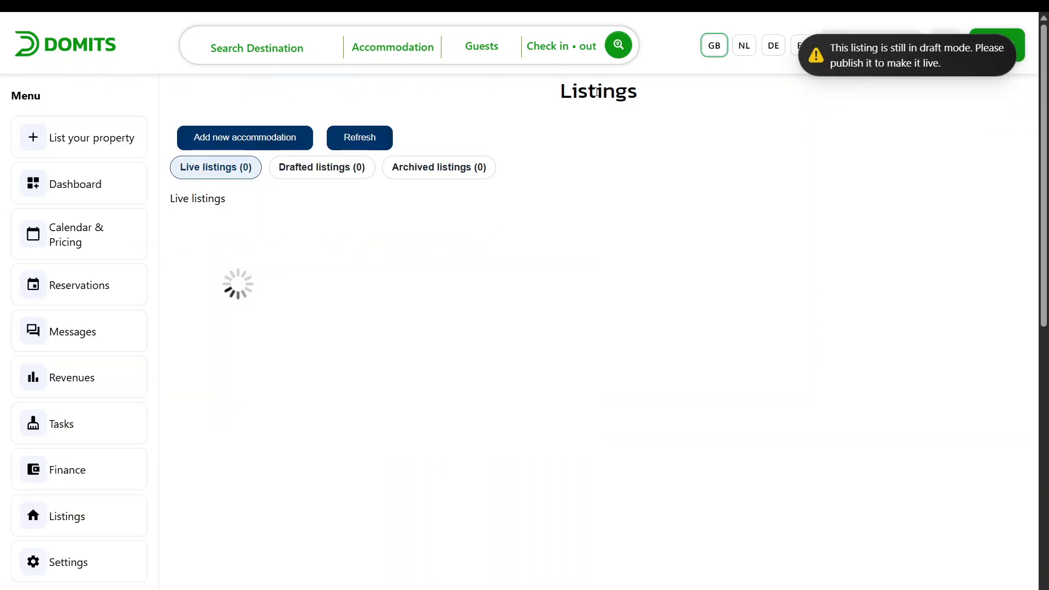
pyautogui.click(317, 168)
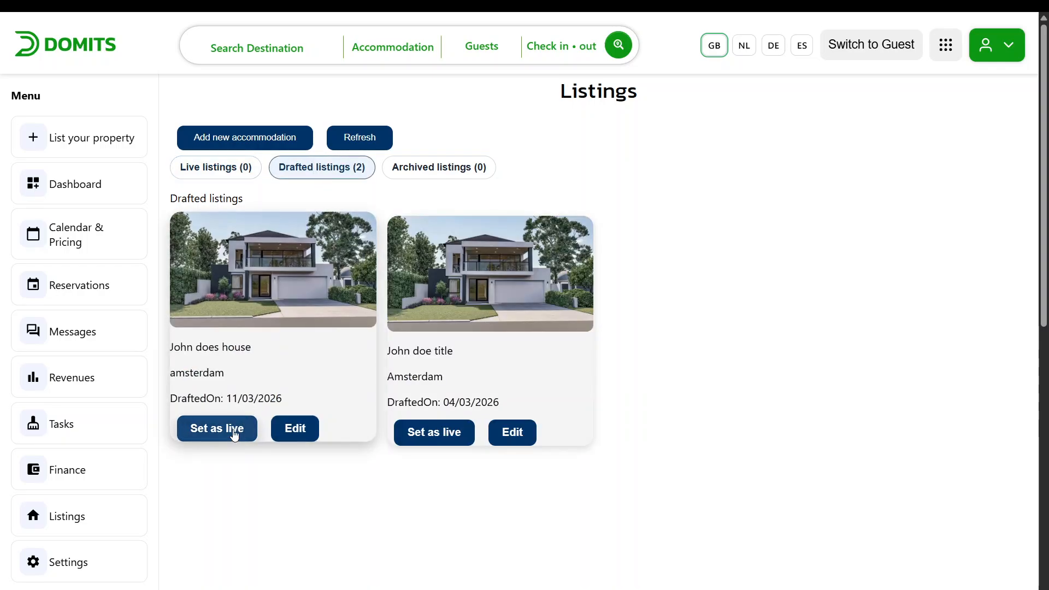
pyautogui.click(248, 349)
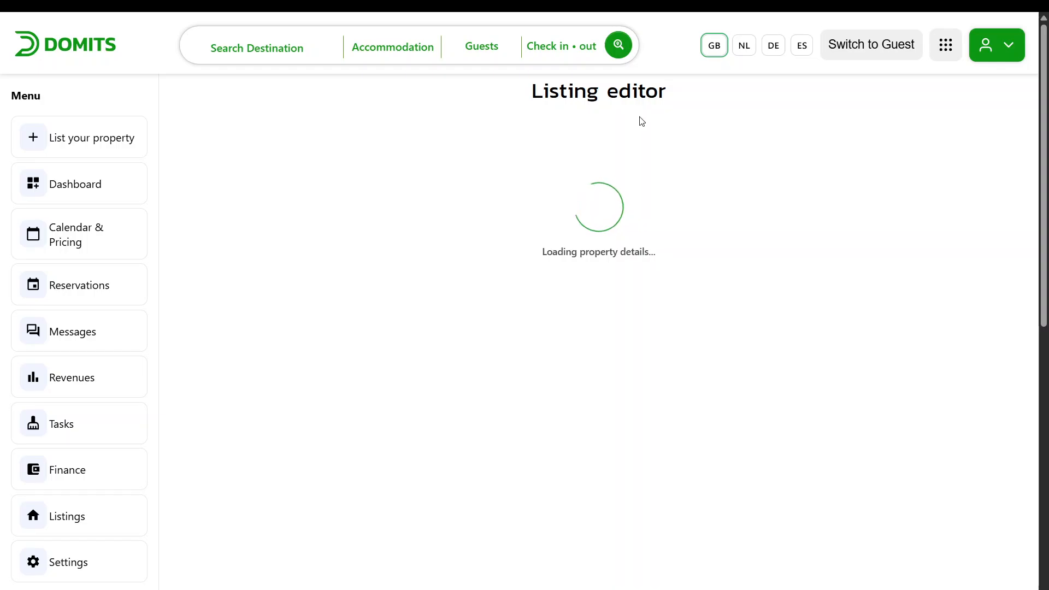
pyautogui.click(854, 207)
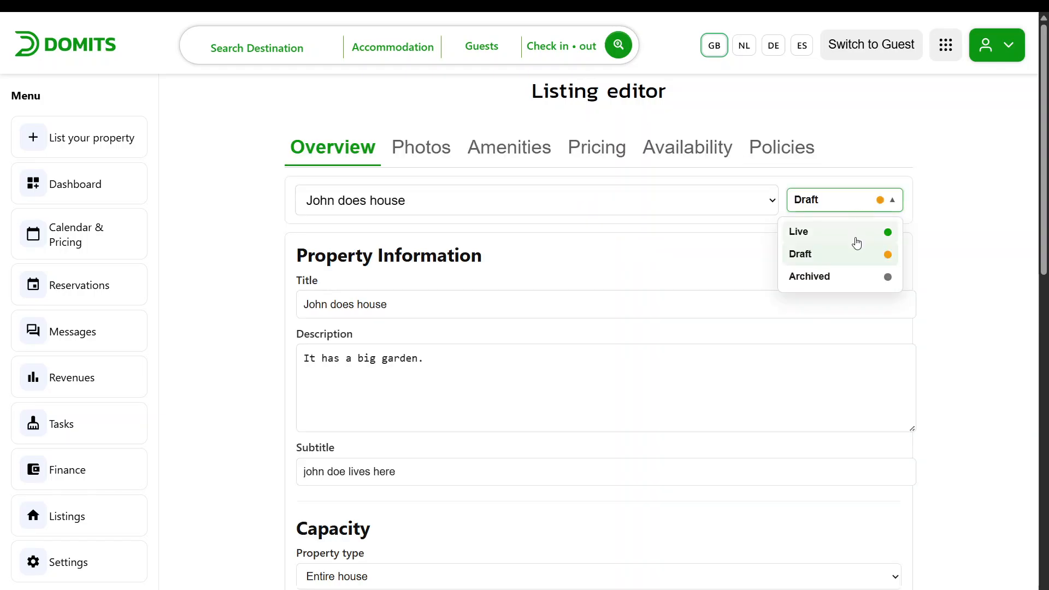
pyautogui.click(855, 234)
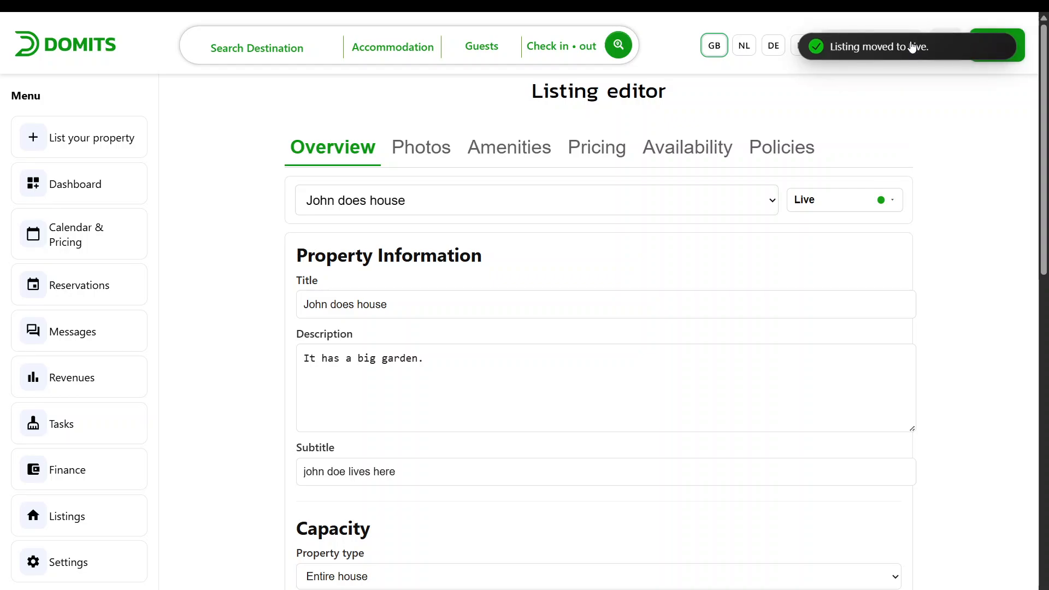
# Return to the dashboard and check the recent listings
pyautogui.click(112, 183)
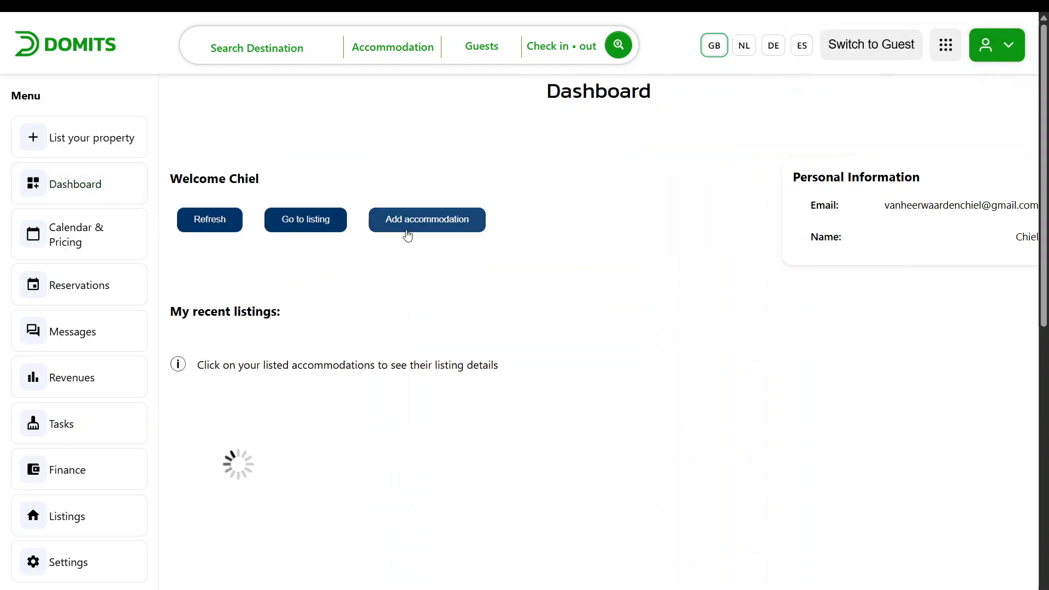
pyautogui.scroll(-2, 404, 233)
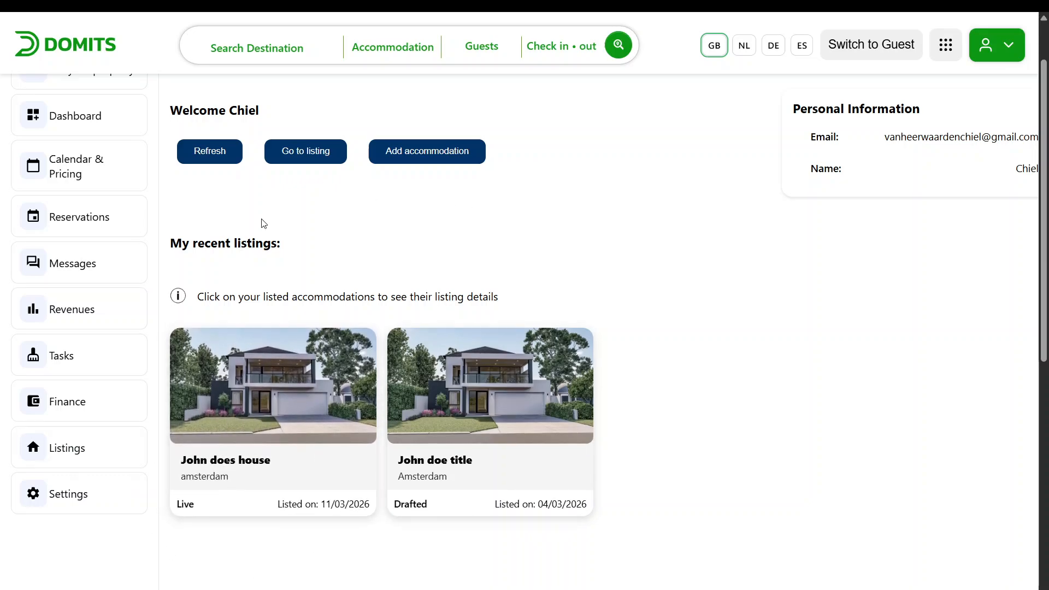
# Open Calendar & Pricing and pick the John does house listing
pyautogui.click(98, 173)
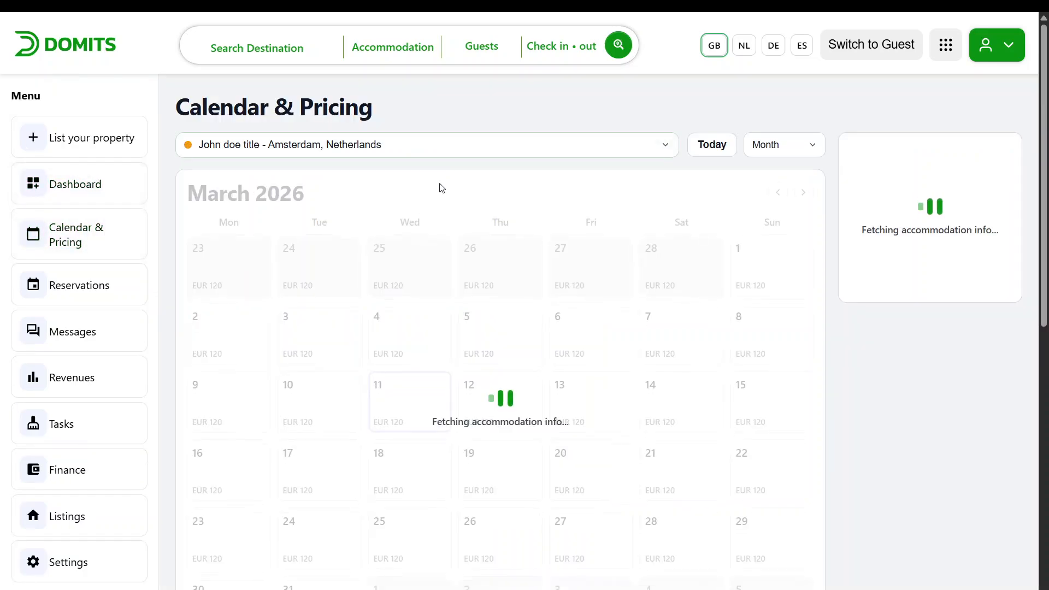
pyautogui.click(438, 144)
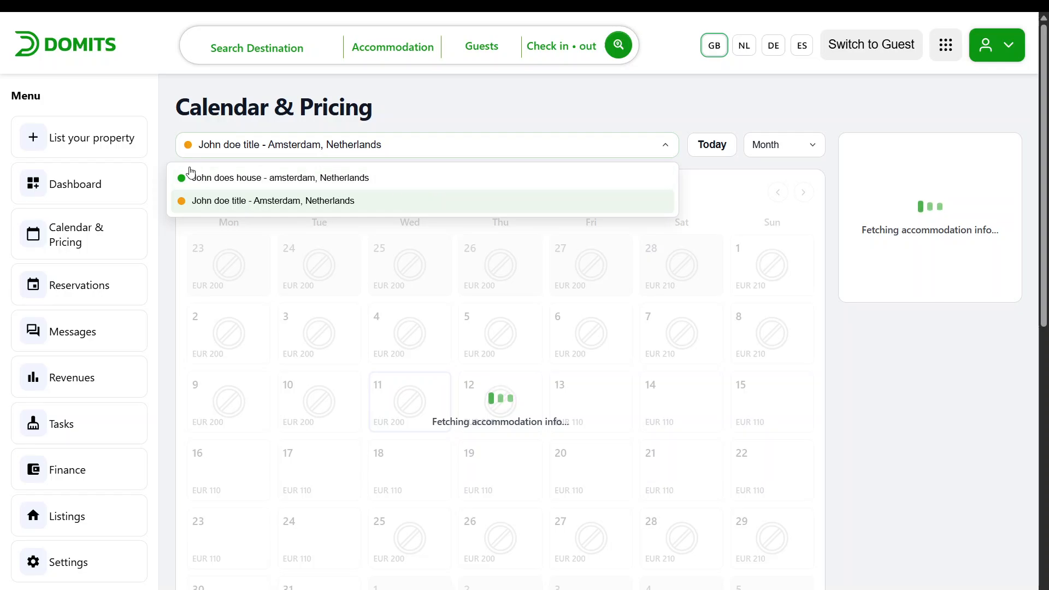
pyautogui.click(221, 179)
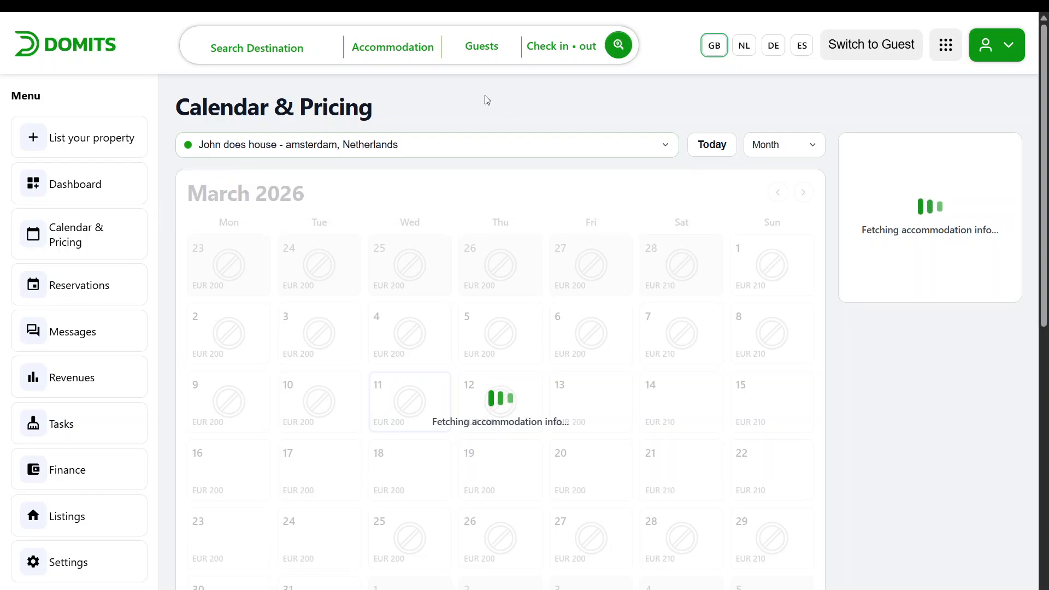
# Browse the listing's calendar between March and April 2026
pyautogui.scroll(-1, 516, 94)
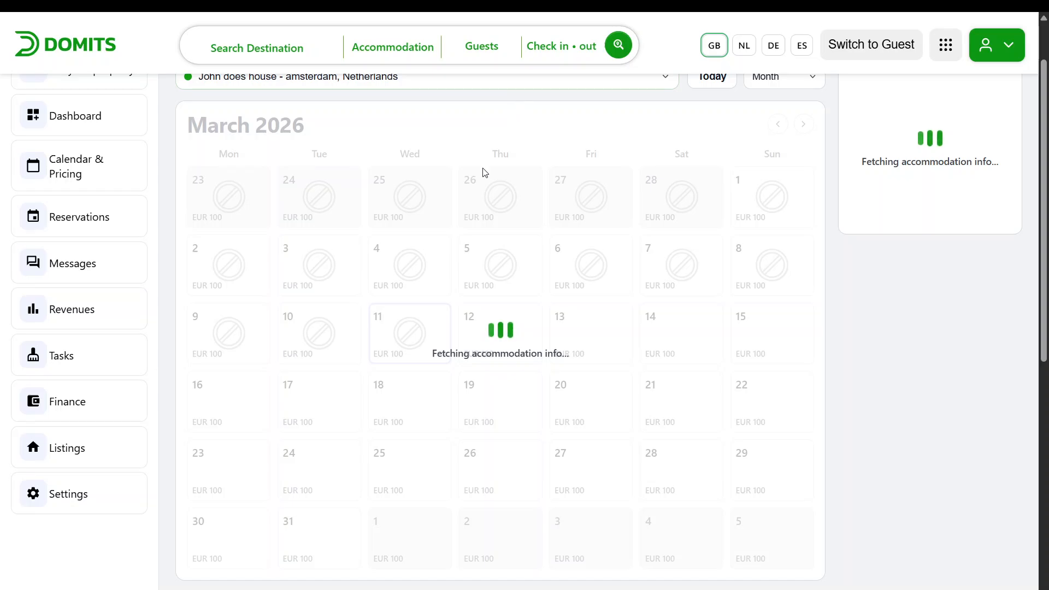
pyautogui.scroll(1, 484, 171)
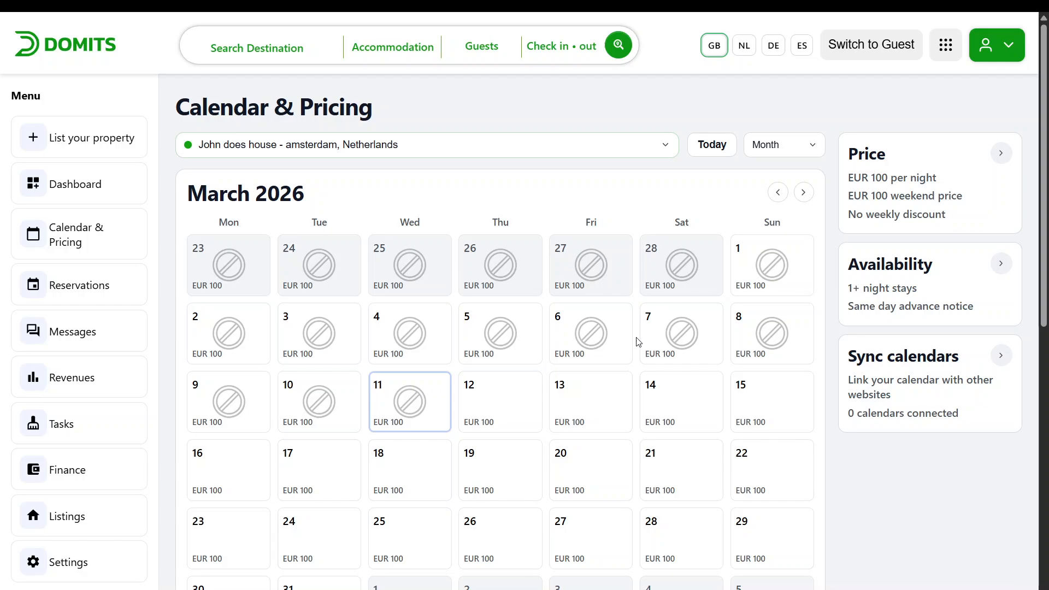
pyautogui.scroll(-1, 688, 328)
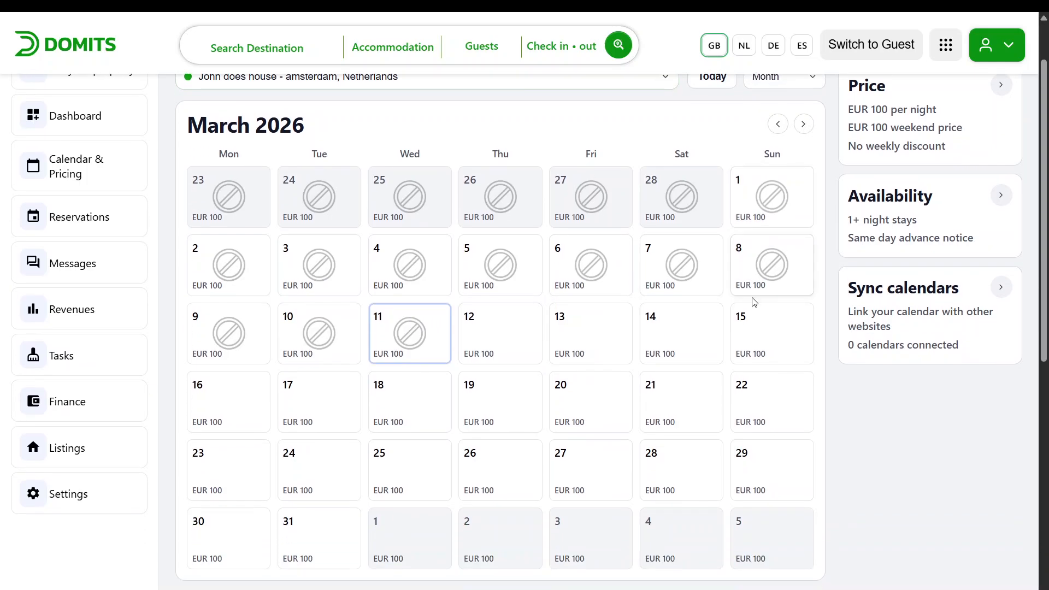
pyautogui.click(803, 125)
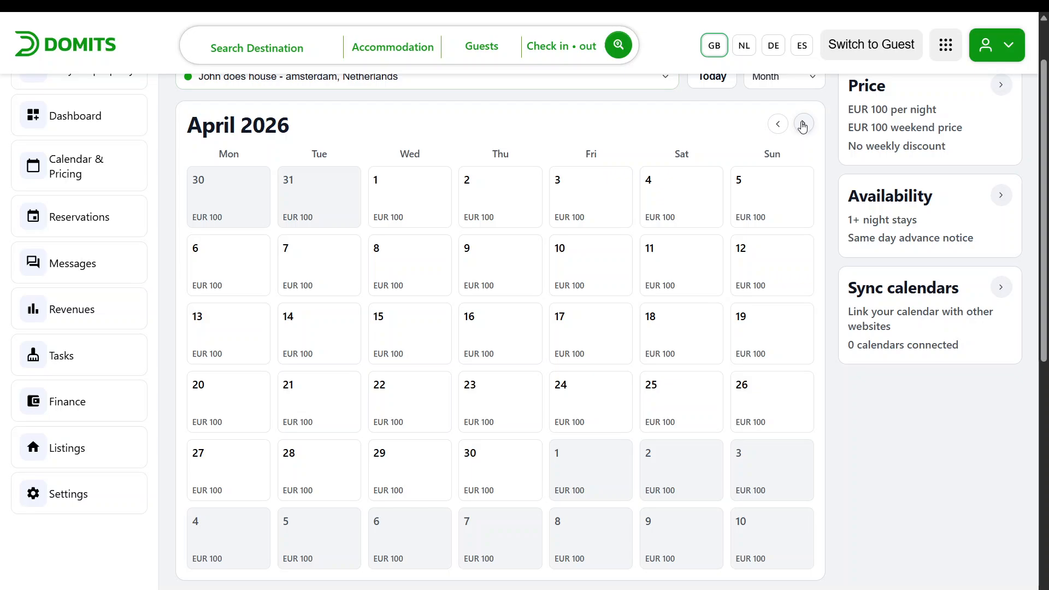
pyautogui.click(803, 124)
pyautogui.click(777, 124)
pyautogui.click(777, 124)
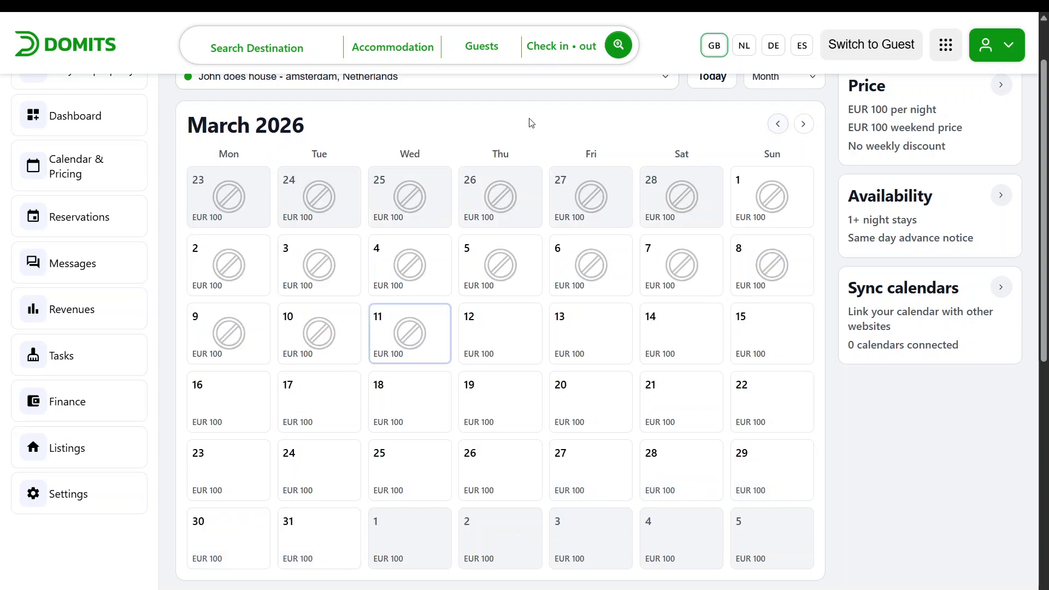
pyautogui.click(803, 124)
pyautogui.click(803, 124)
pyautogui.click(778, 124)
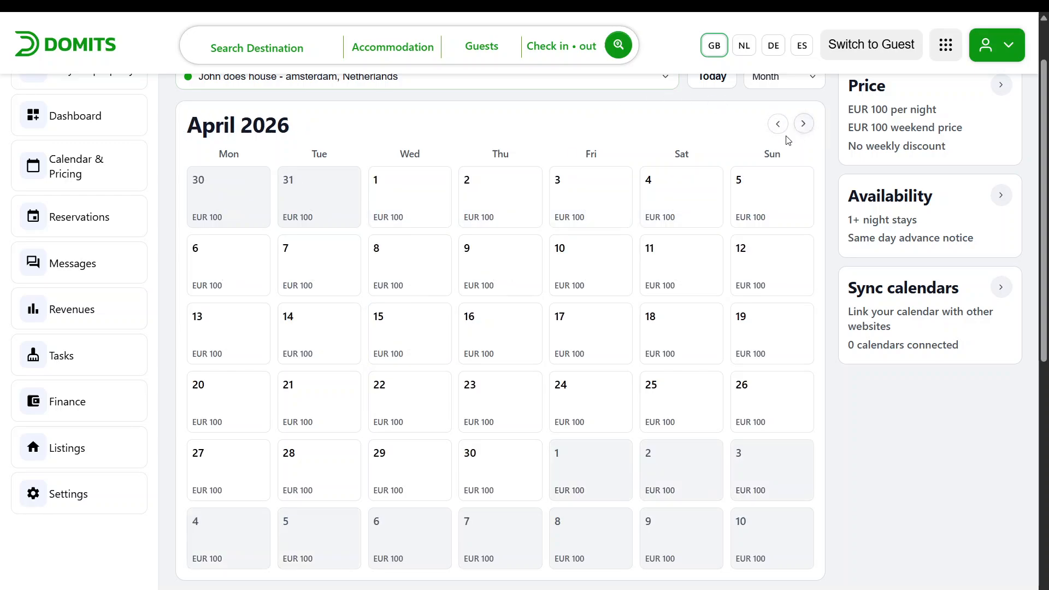
pyautogui.click(777, 124)
pyautogui.scroll(1, 700, 159)
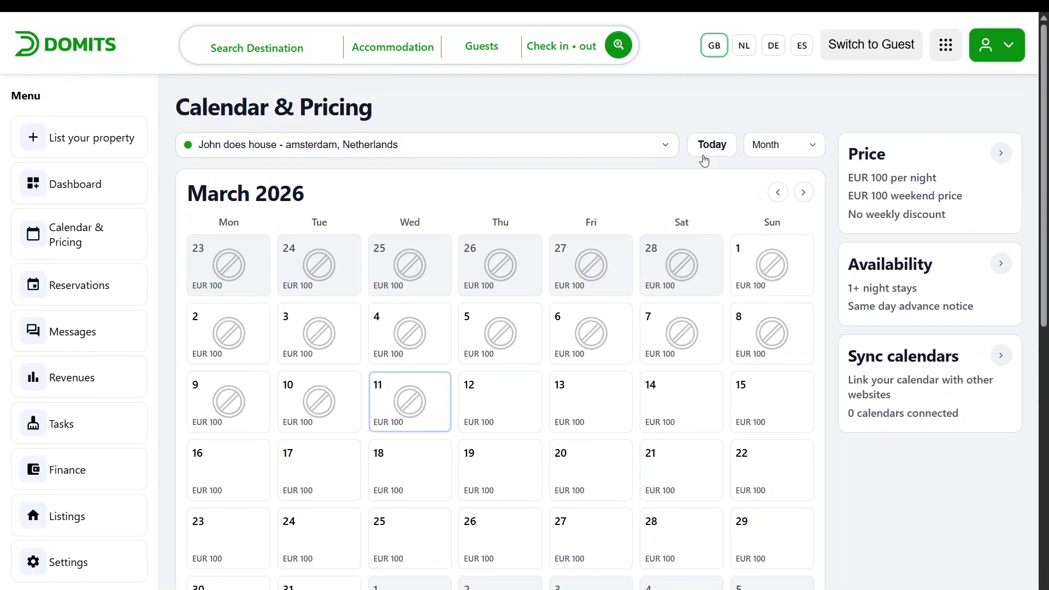
# Select 12 to 15 March and save those days as available at EUR 100
pyautogui.click(520, 403)
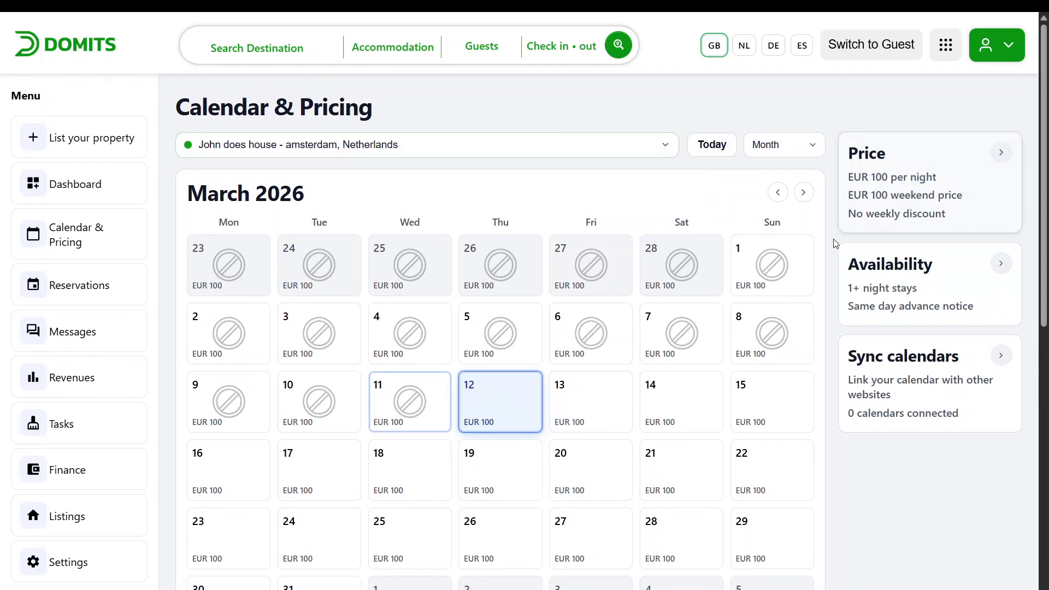
pyautogui.click(765, 399)
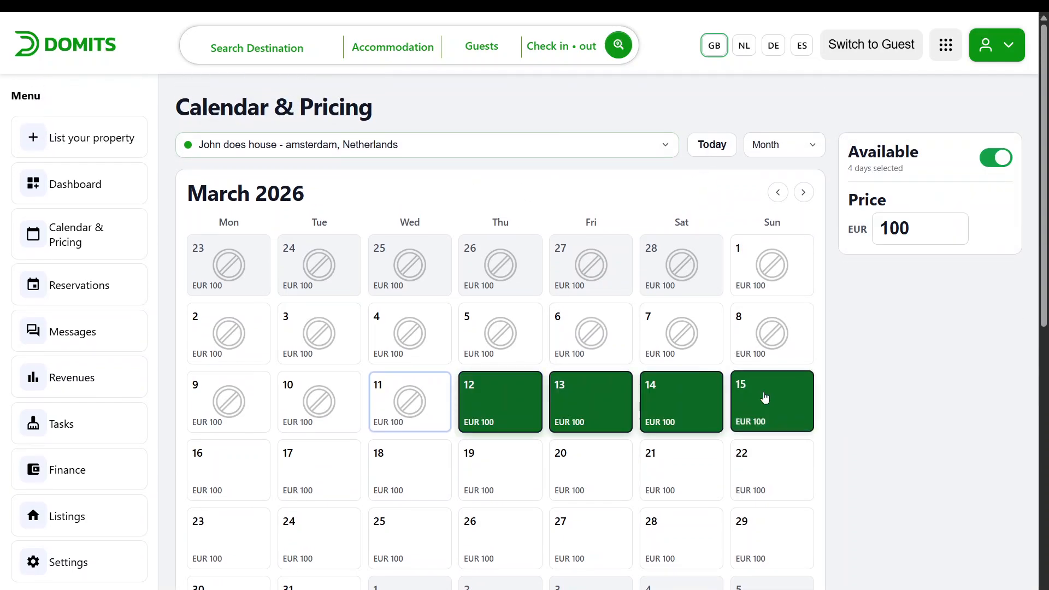
pyautogui.click(996, 159)
pyautogui.click(997, 159)
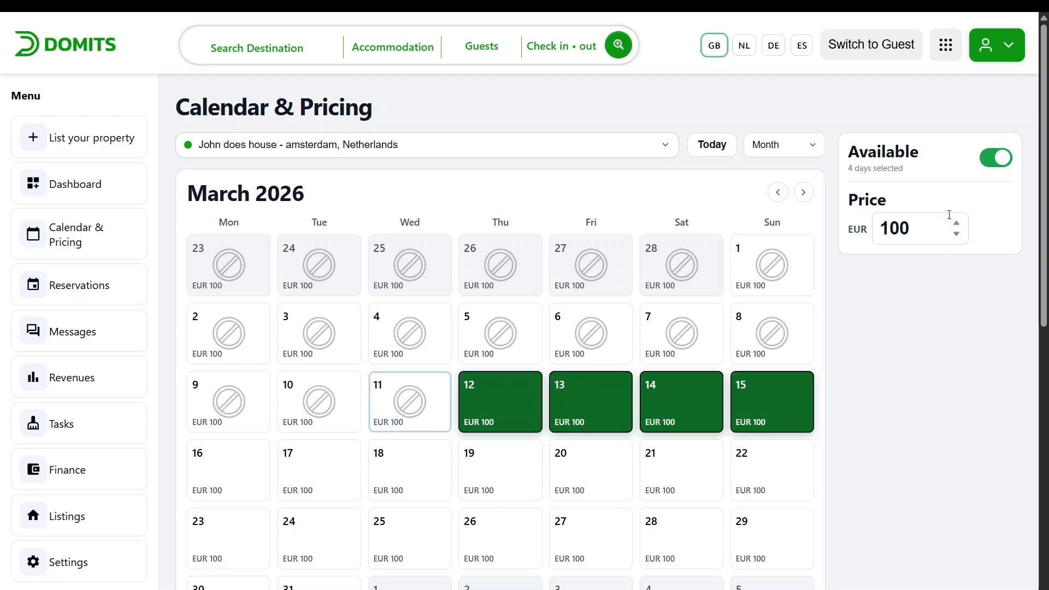
pyautogui.click(956, 223)
pyautogui.click(956, 223)
pyautogui.click(957, 234)
pyautogui.click(956, 234)
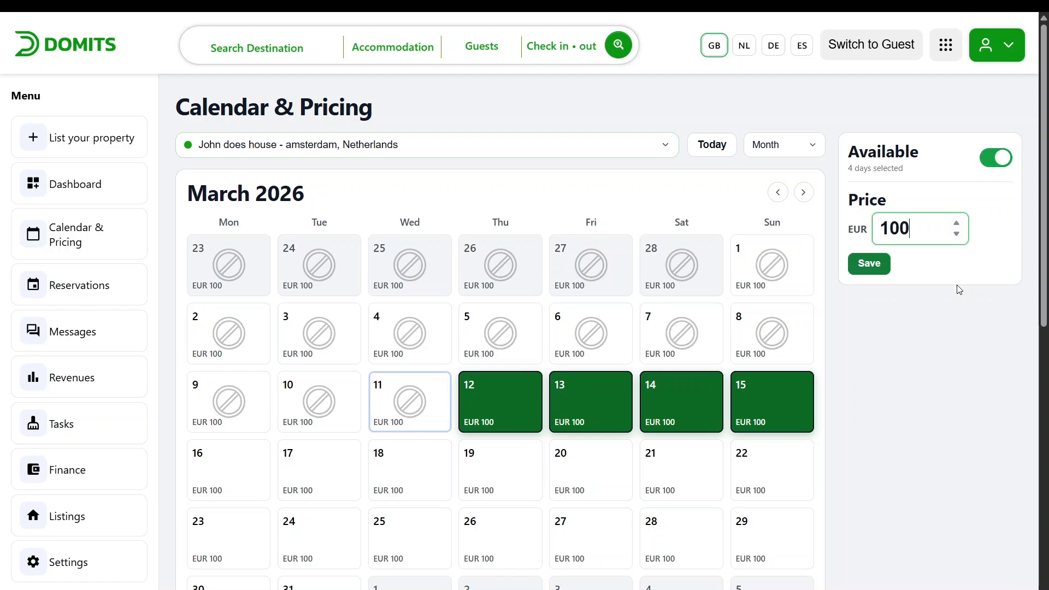
pyautogui.click(854, 265)
# Open the price settings and review the base price and discount options
pyautogui.scroll(-1, 597, 384)
pyautogui.click(597, 384)
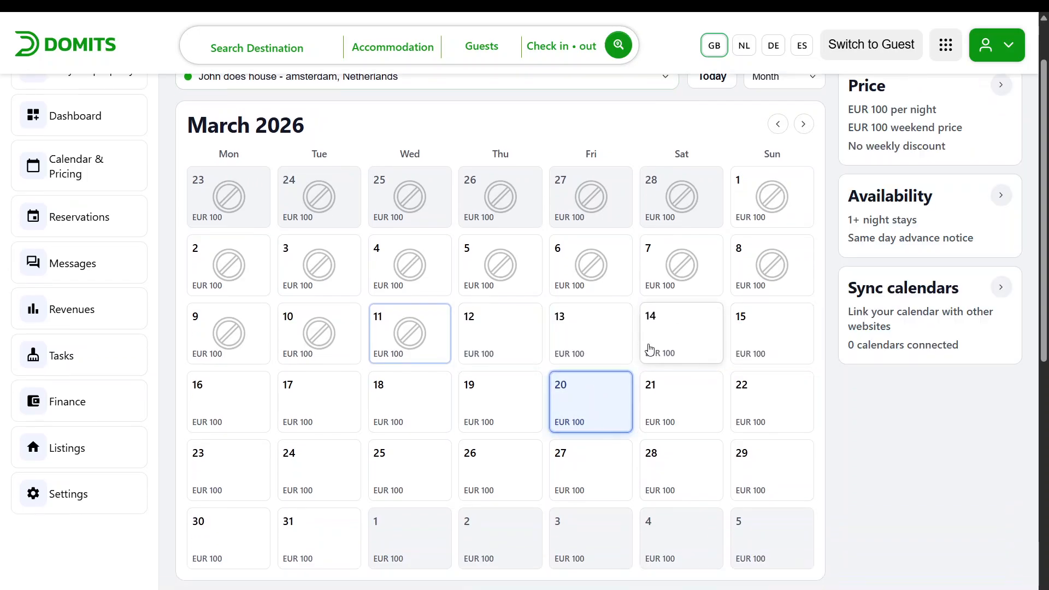
pyautogui.click(1000, 90)
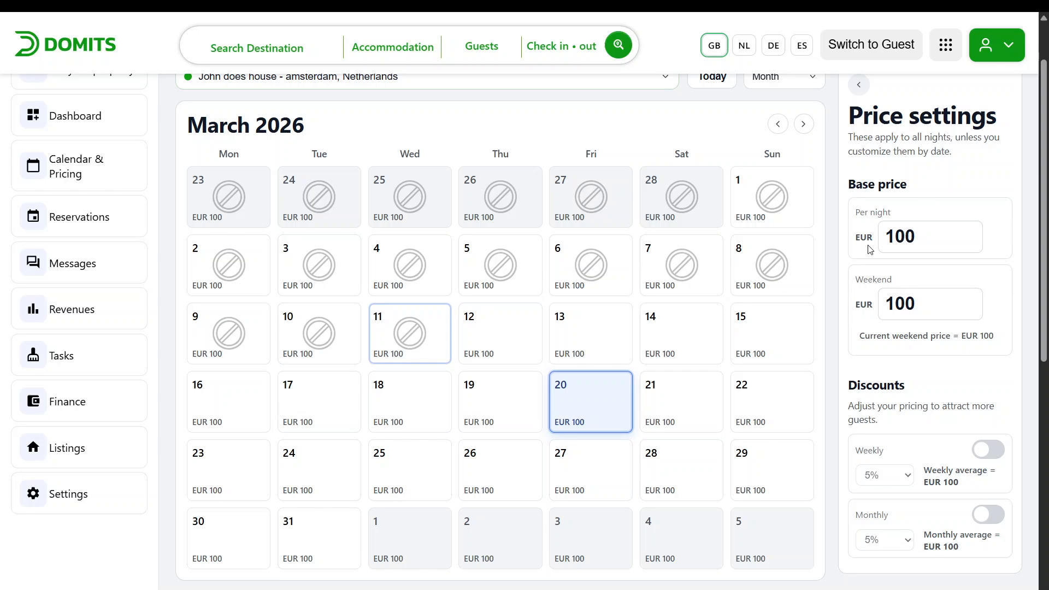
pyautogui.scroll(-1, 902, 392)
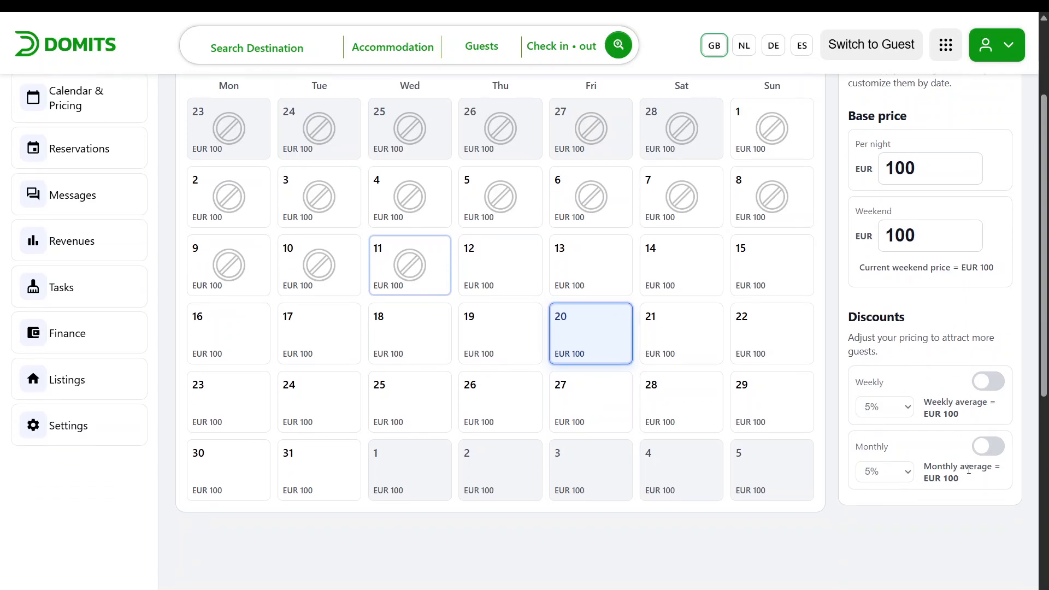
pyautogui.scroll(2, 691, 410)
pyautogui.click(861, 154)
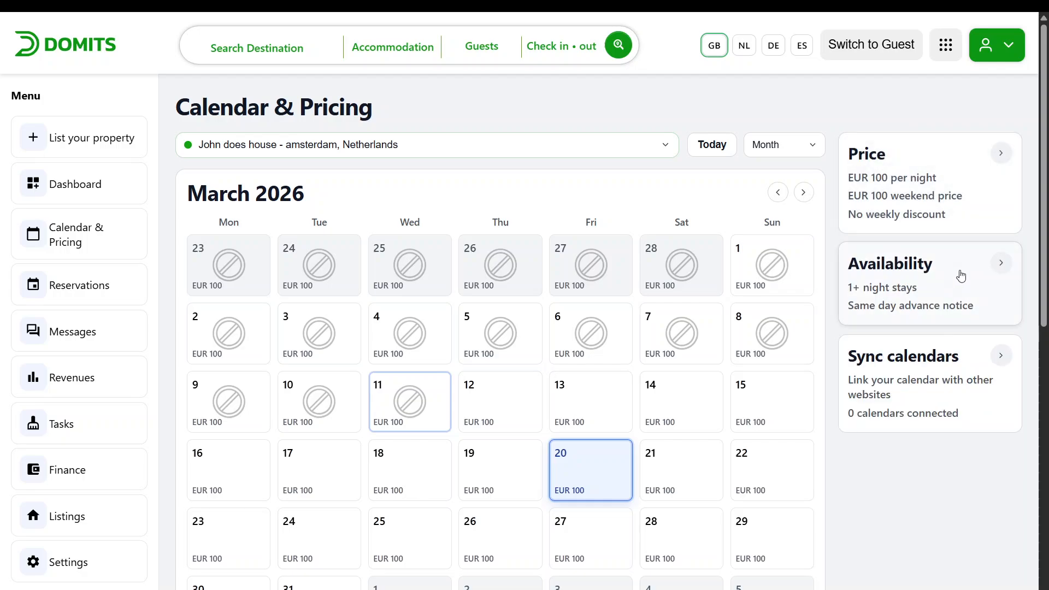
# In the availability settings, set advance notice to 14 days and preparation time to 5 days, and save
pyautogui.click(995, 268)
pyautogui.scroll(-1, 946, 282)
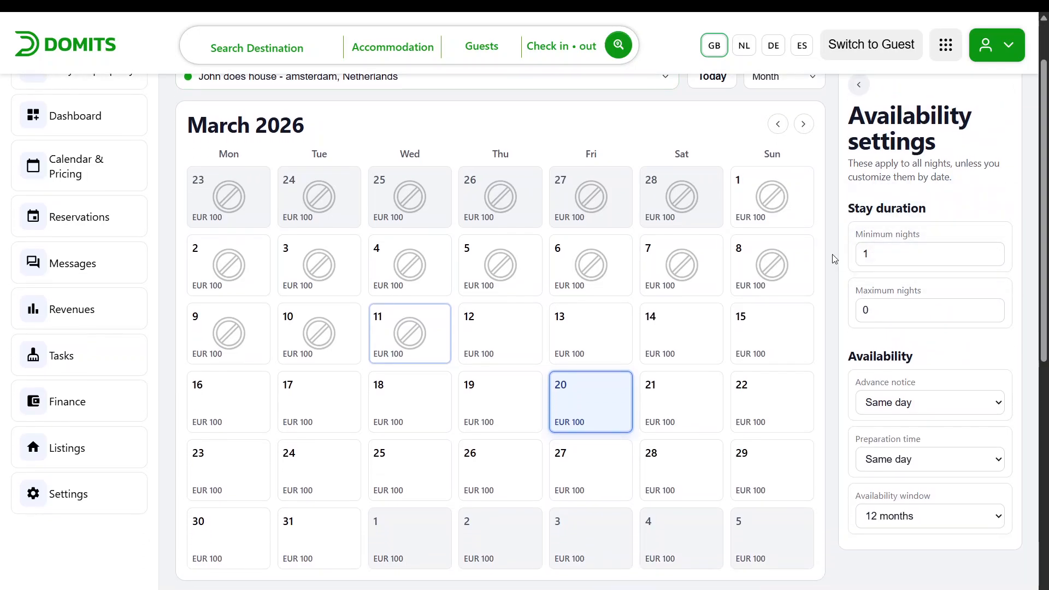
pyautogui.moveTo(912, 309)
pyautogui.click(889, 408)
pyautogui.click(918, 528)
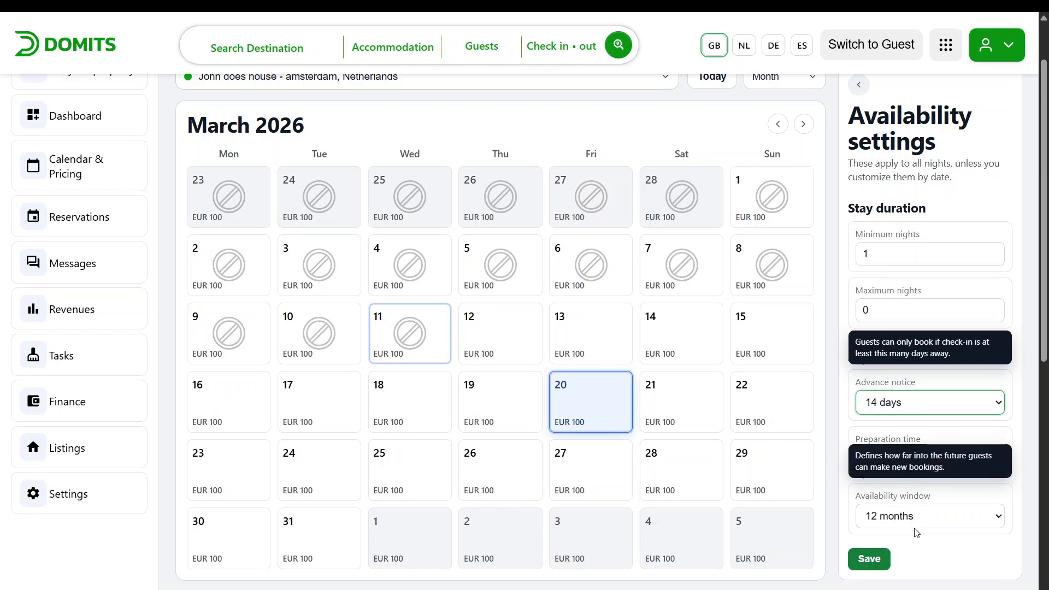
pyautogui.click(835, 382)
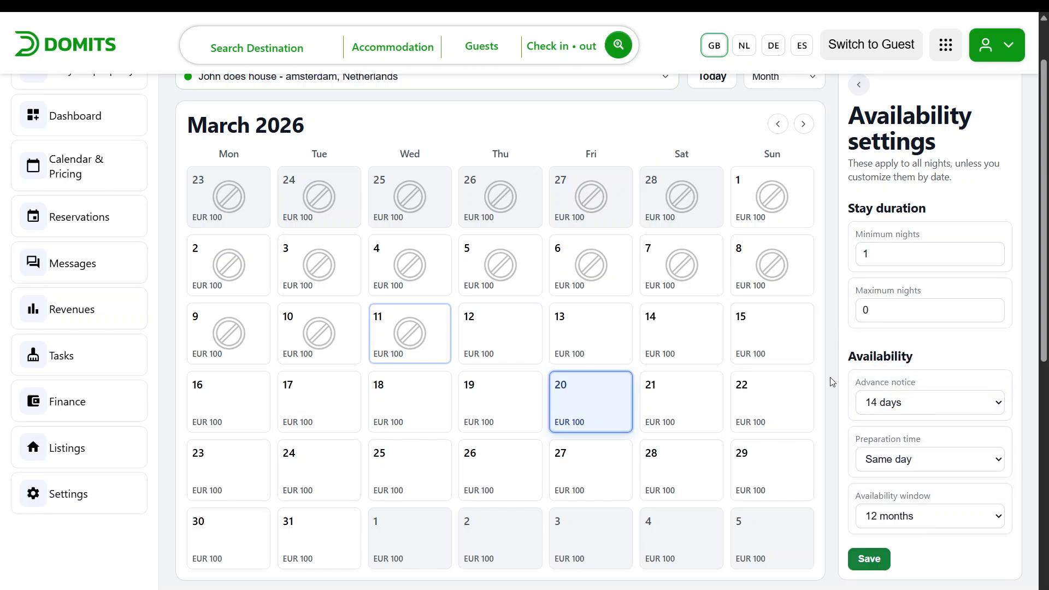
pyautogui.click(896, 459)
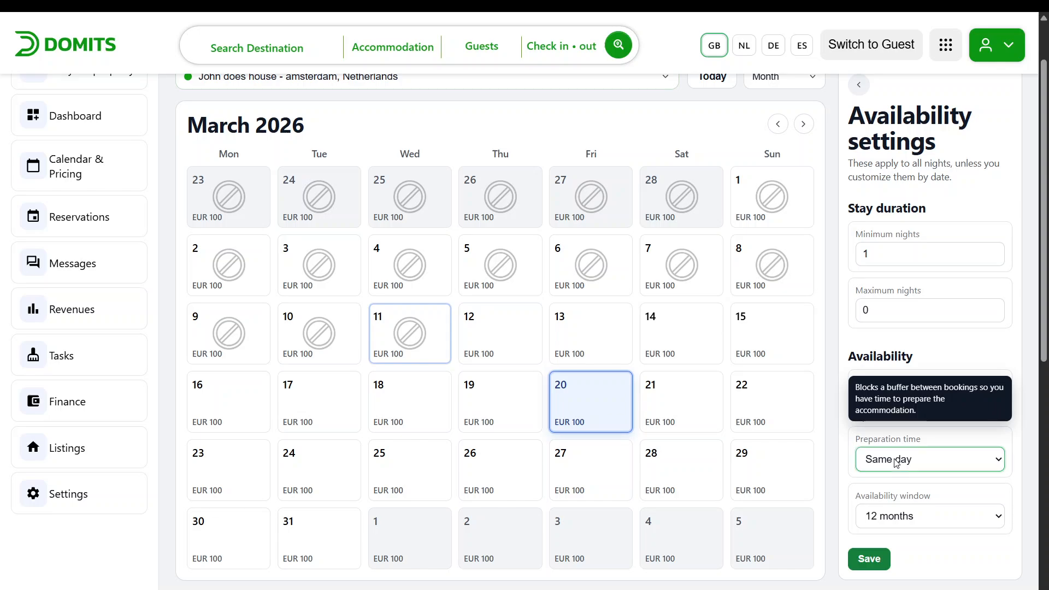
pyautogui.click(909, 390)
pyautogui.click(948, 514)
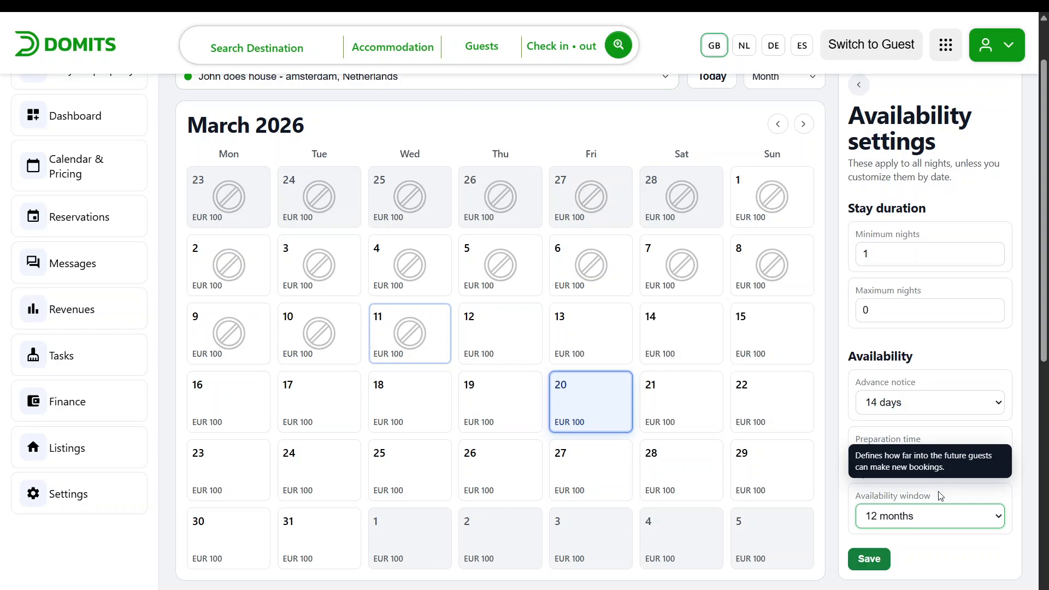
pyautogui.click(872, 562)
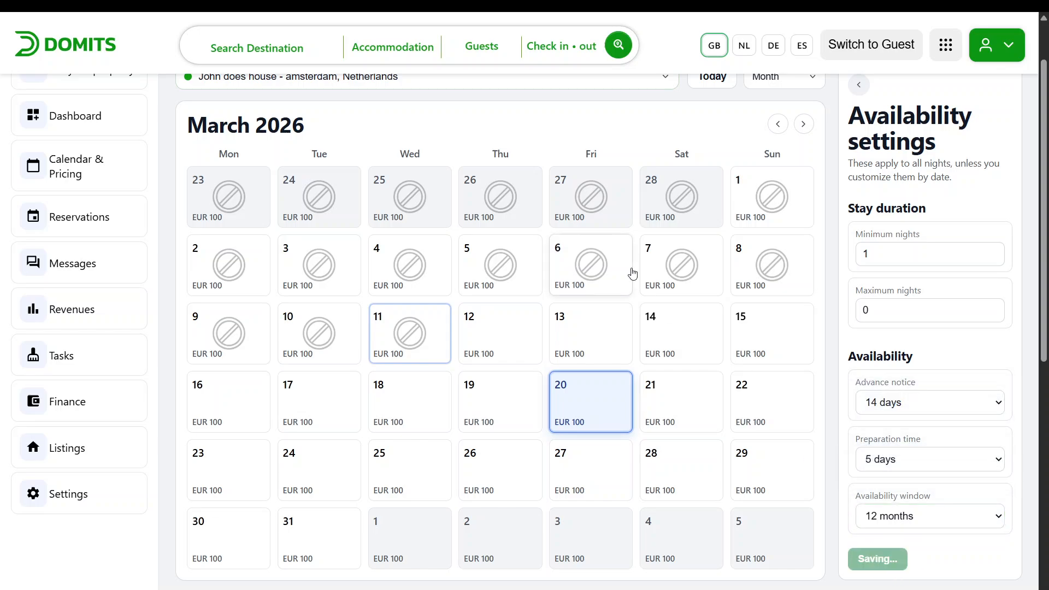
# View the calendar by year, return to the month view and close the availability settings
pyautogui.click(788, 80)
pyautogui.click(797, 121)
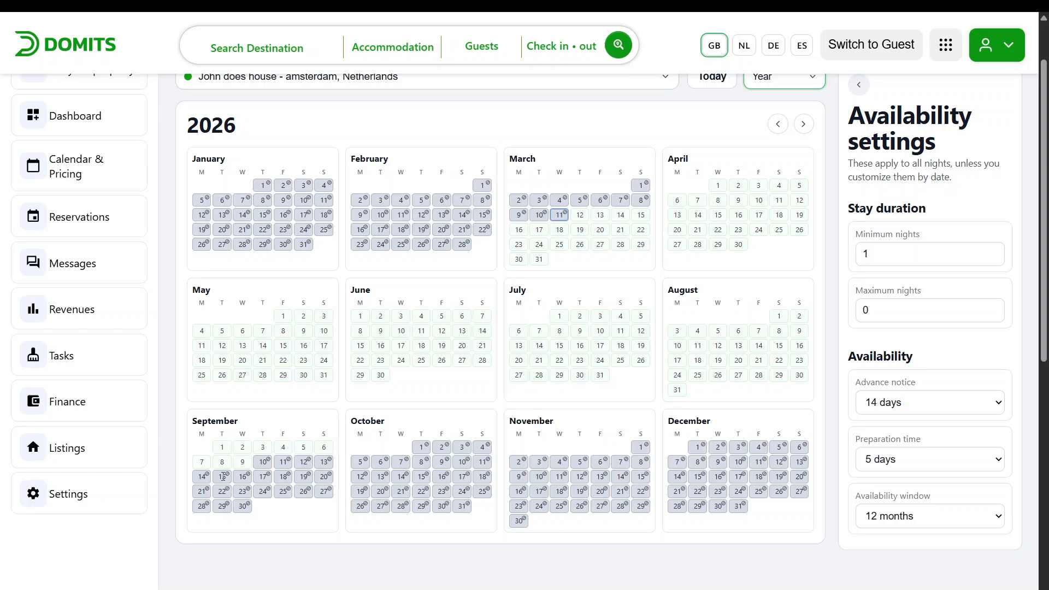
pyautogui.click(800, 83)
pyautogui.click(789, 98)
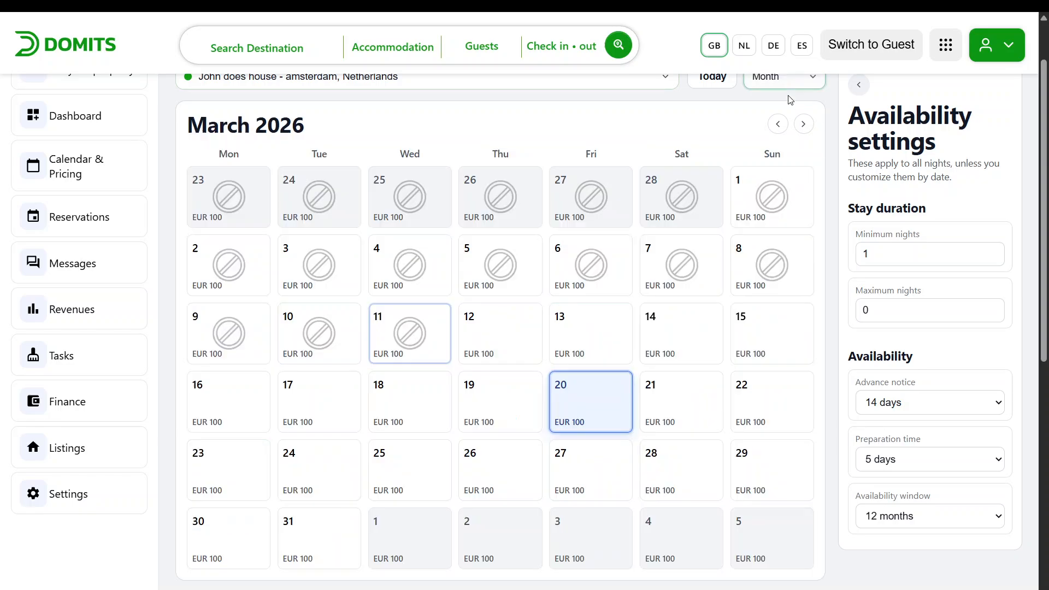
pyautogui.click(859, 86)
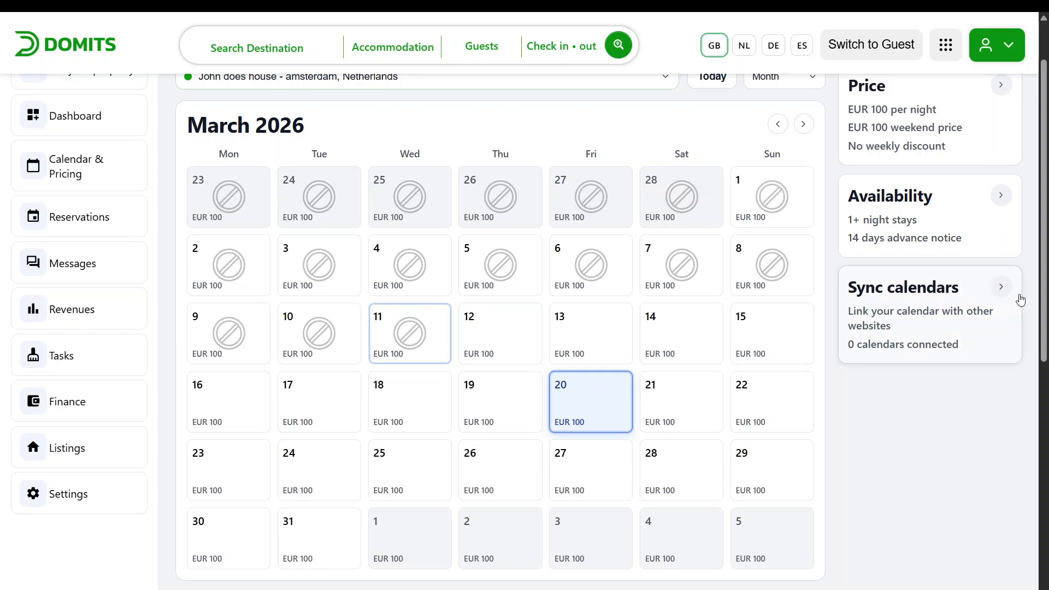
# Open Sync calendars and paste the Google Calendar public iCal feed link as the other website link
pyautogui.click(1005, 286)
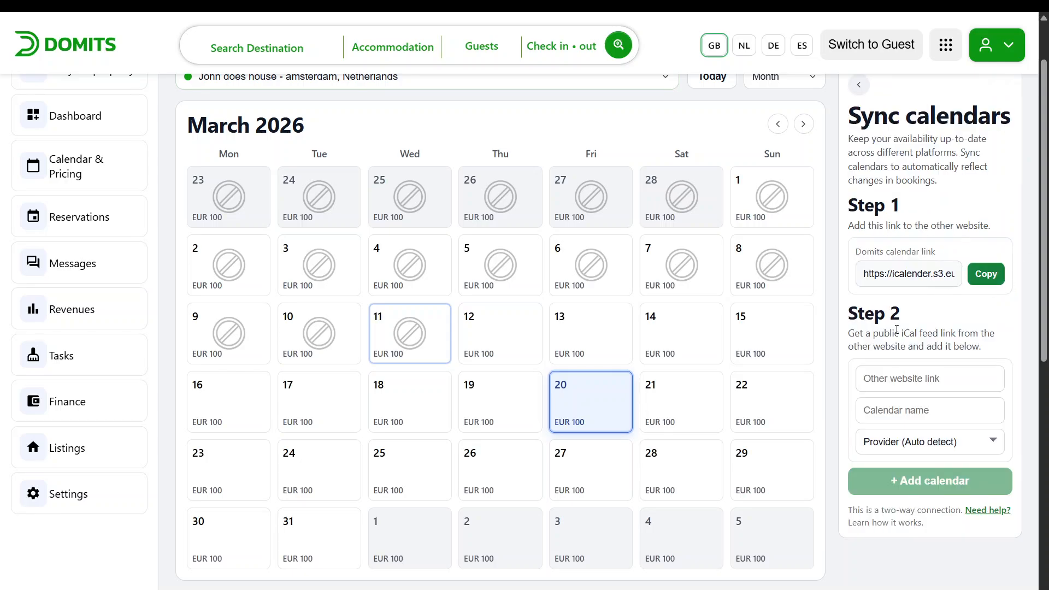
pyautogui.click(881, 377)
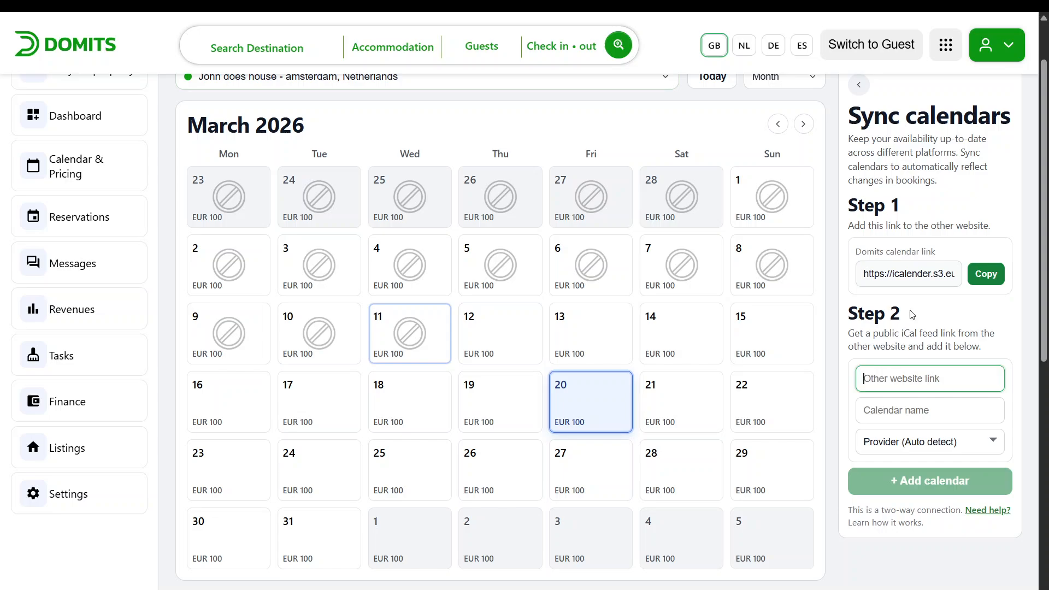
pyautogui.moveTo(848, 226); pyautogui.dragTo(991, 225)
pyautogui.click(1000, 212)
pyautogui.click(921, 375)
pyautogui.hotkey('ctrl', 'v')
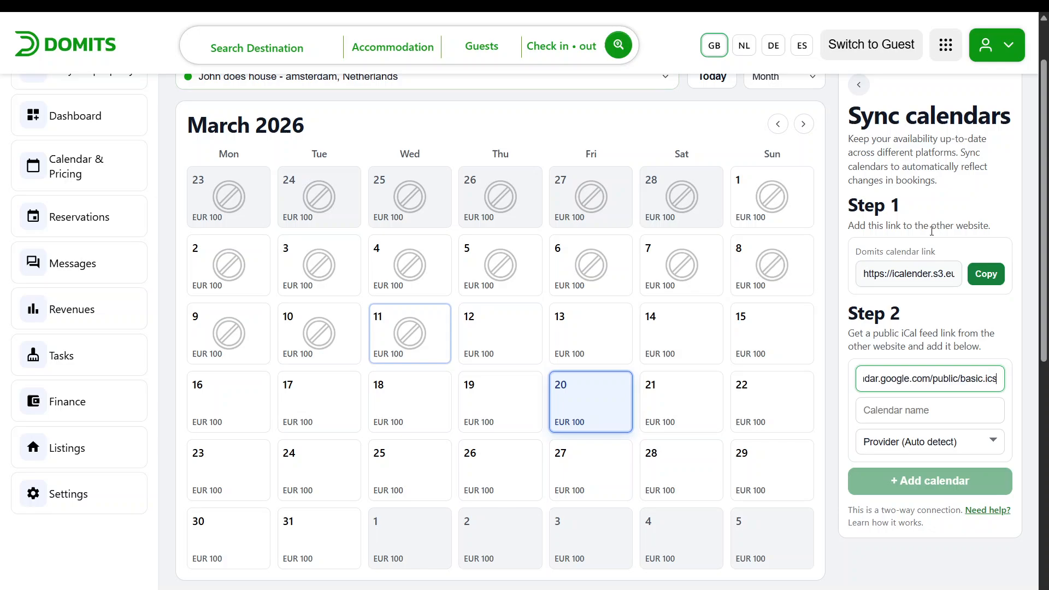
# Name the synced calendar John does calendar and add it
pyautogui.click(959, 404)
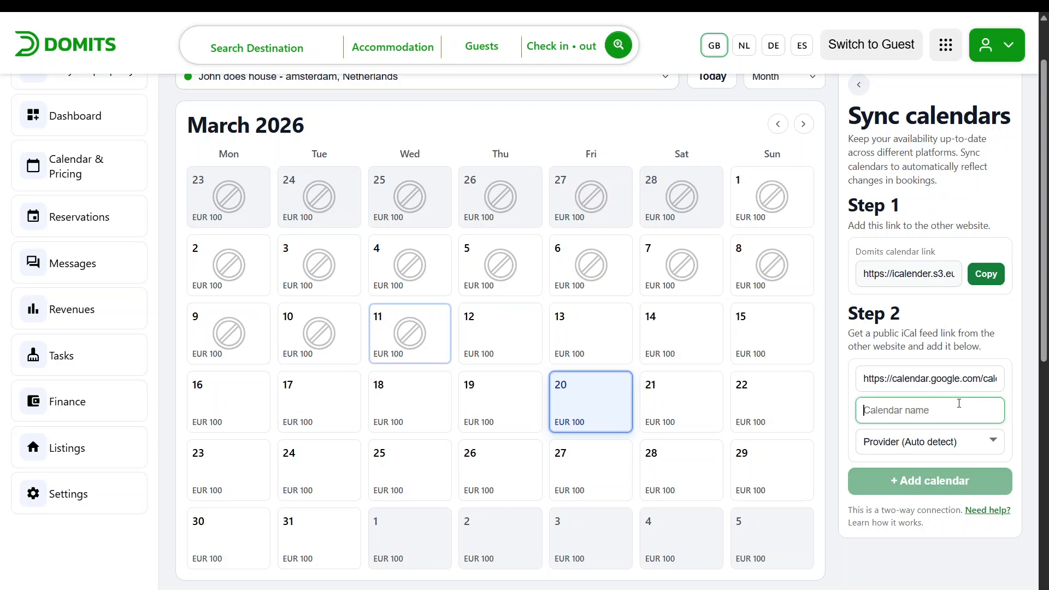
pyautogui.write('John dies calendar')
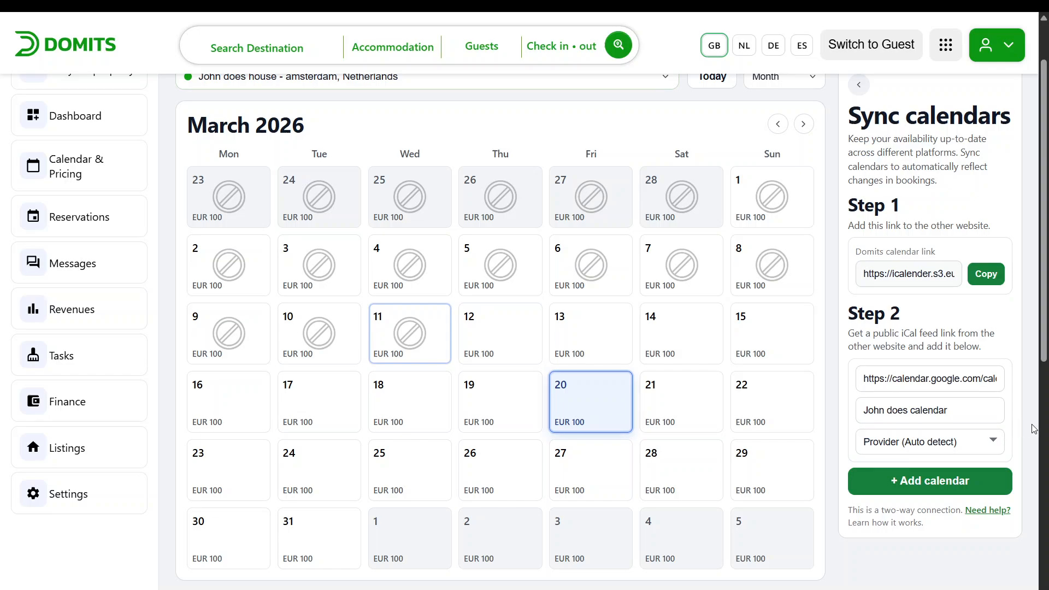
pyautogui.click(958, 473)
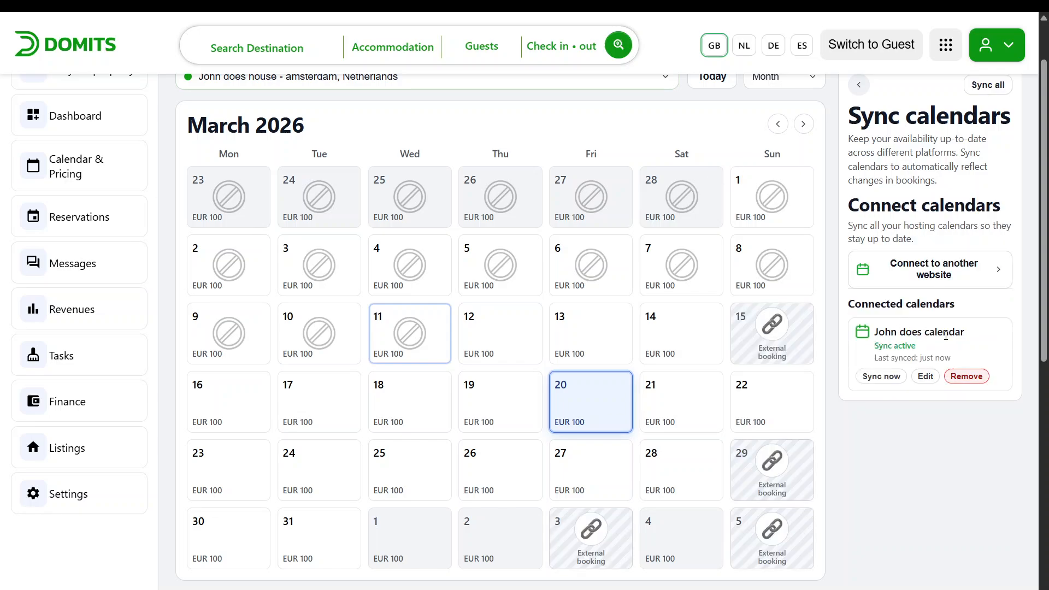
# Switch the calendar to the year view and close the sync calendars panel
pyautogui.click(766, 85)
pyautogui.click(779, 116)
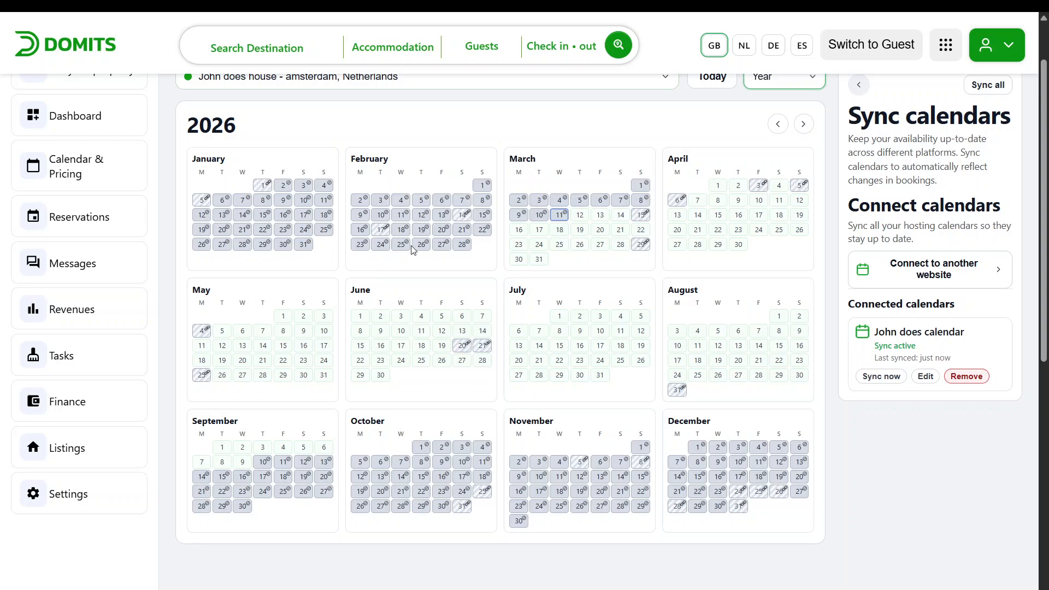
pyautogui.click(857, 83)
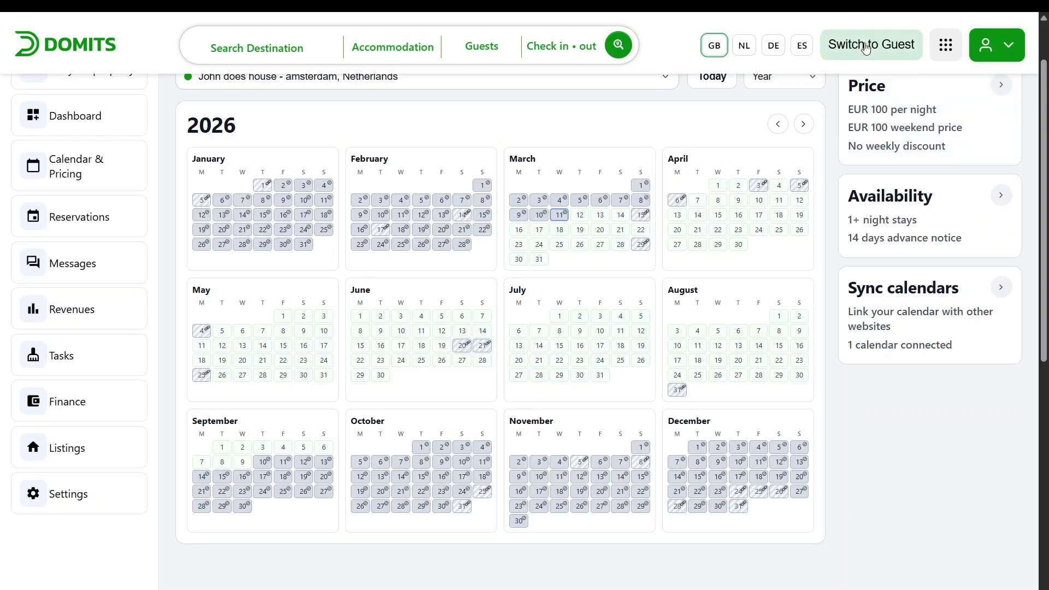
# Open the sync calendars panel and switch the calendar to the John doe title listing
pyautogui.click(1000, 288)
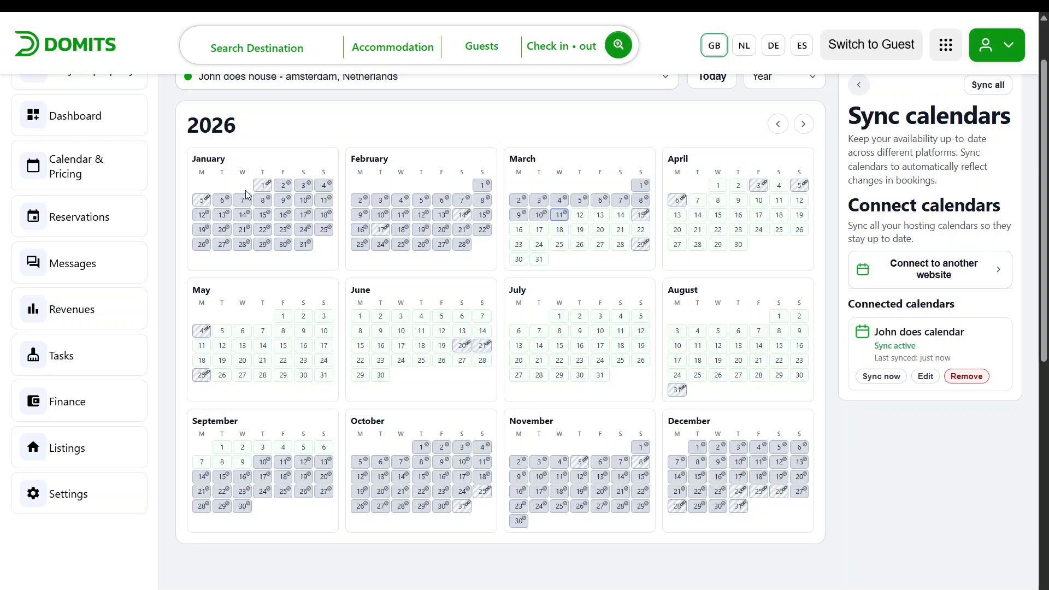
pyautogui.scroll(2, 270, 150)
pyautogui.click(354, 154)
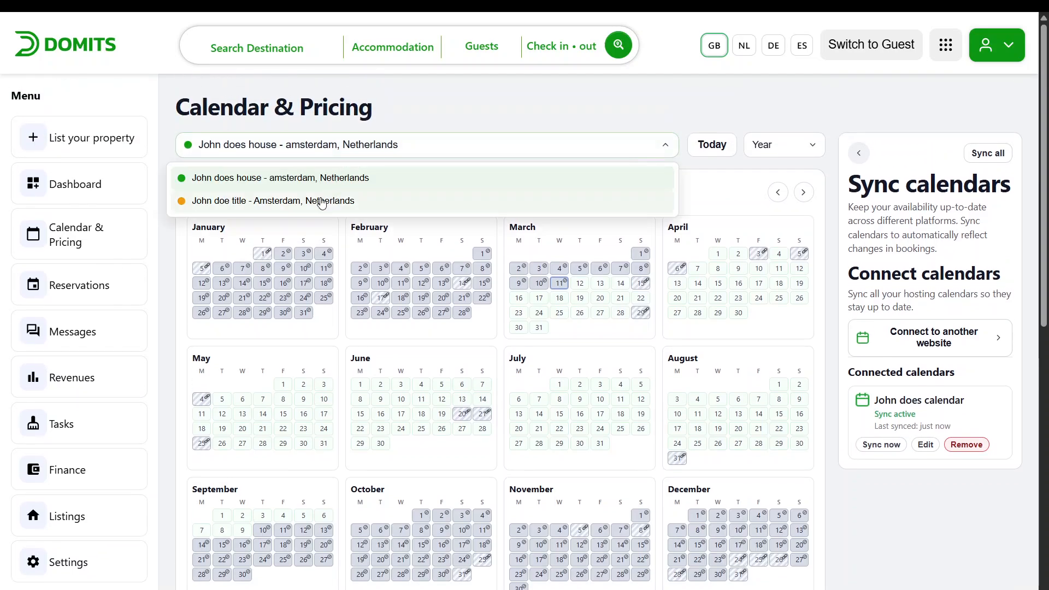
pyautogui.click(309, 200)
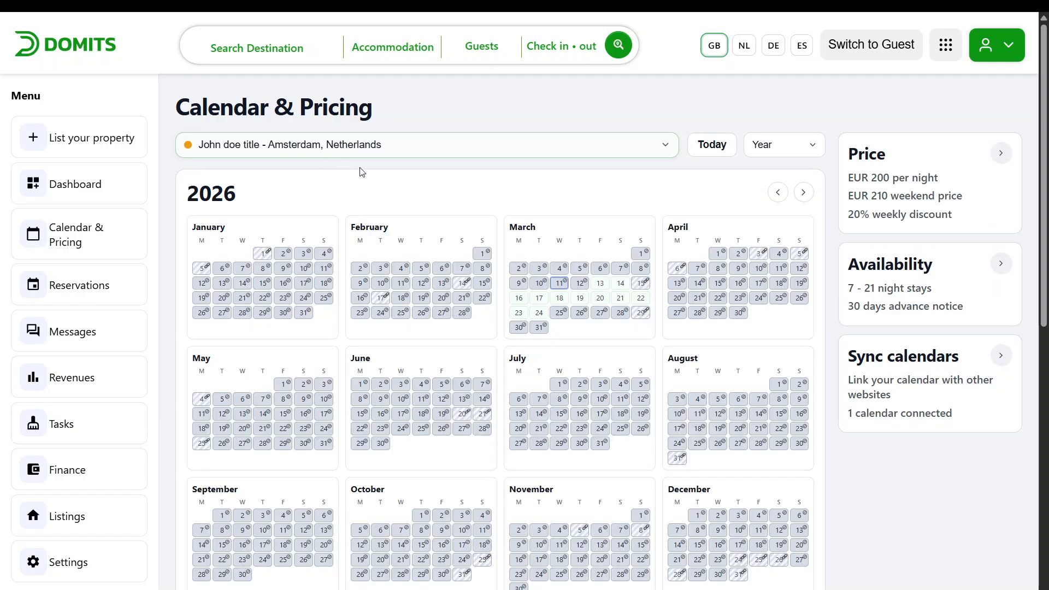
# Switch the John doe title calendar from the year view to the month view
pyautogui.scroll(-3, 413, 363)
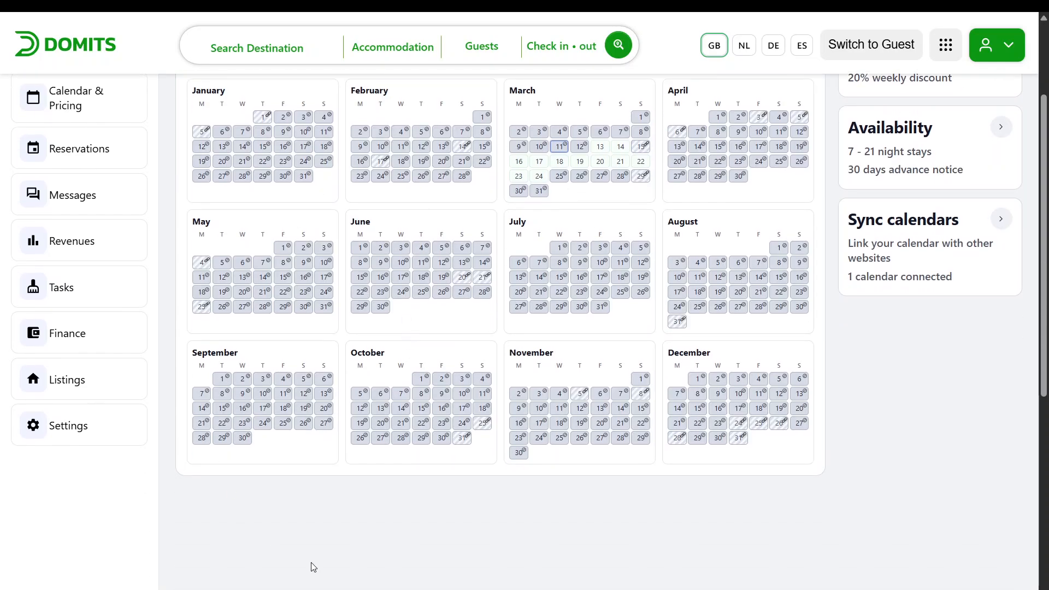
pyautogui.scroll(1, 626, 259)
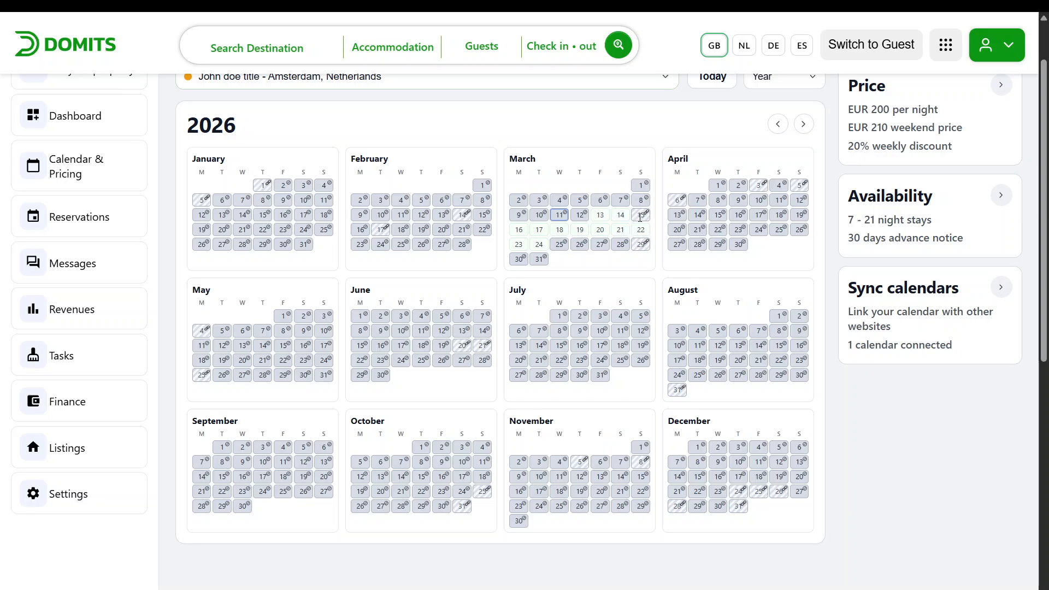
pyautogui.click(777, 77)
pyautogui.click(760, 98)
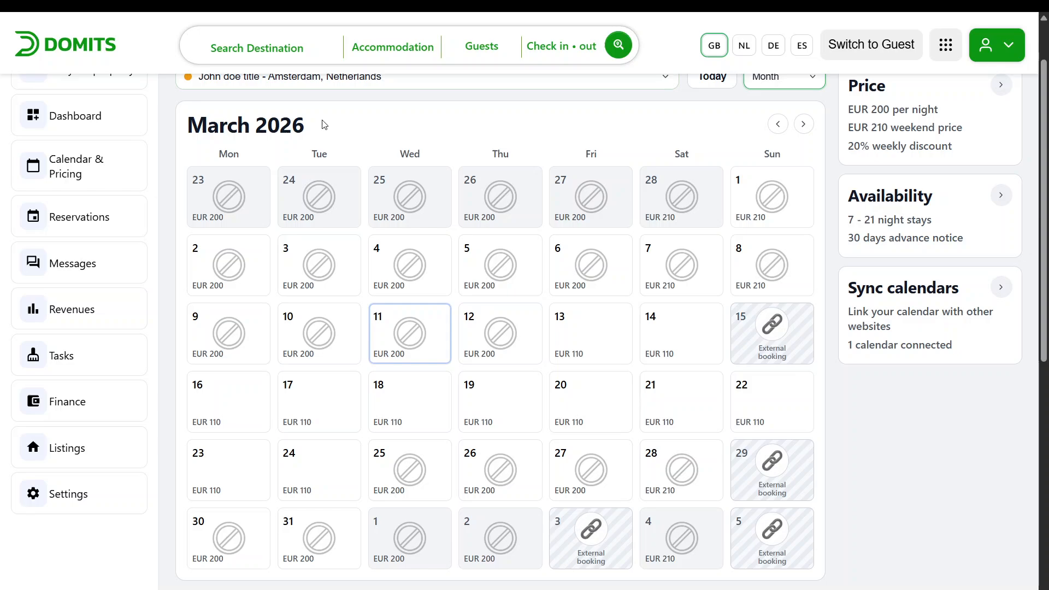
pyautogui.scroll(1, 322, 124)
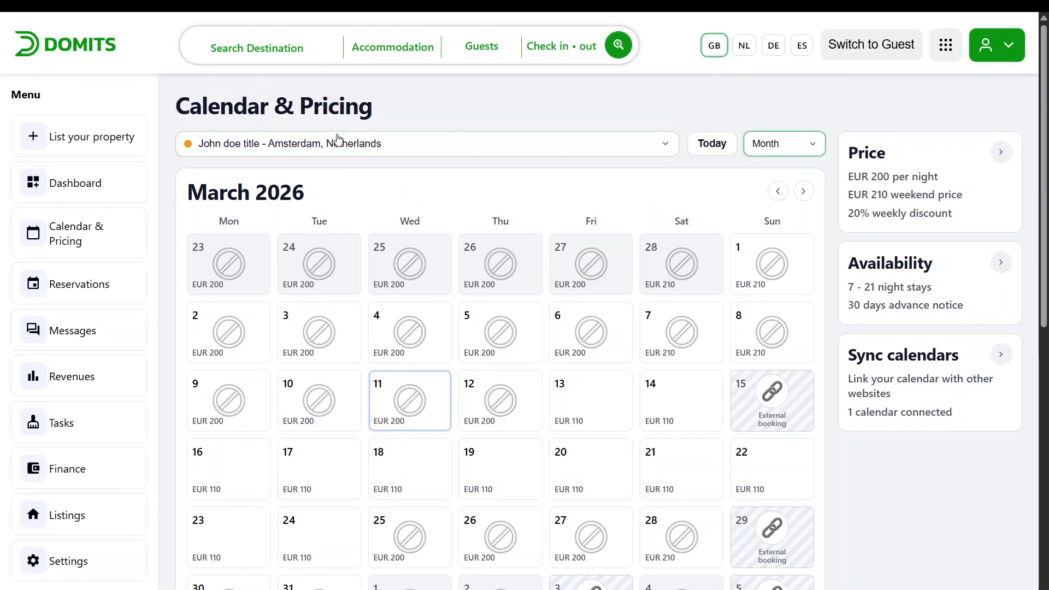
# Check the reservations overview, then open and read the guest conversation in Messages
pyautogui.click(104, 284)
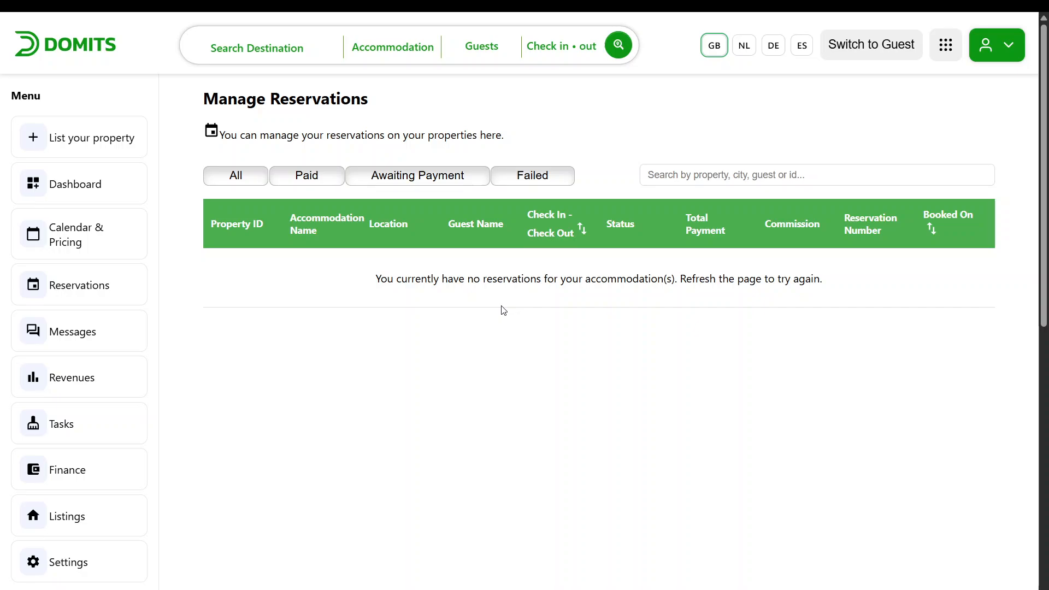
pyautogui.click(73, 343)
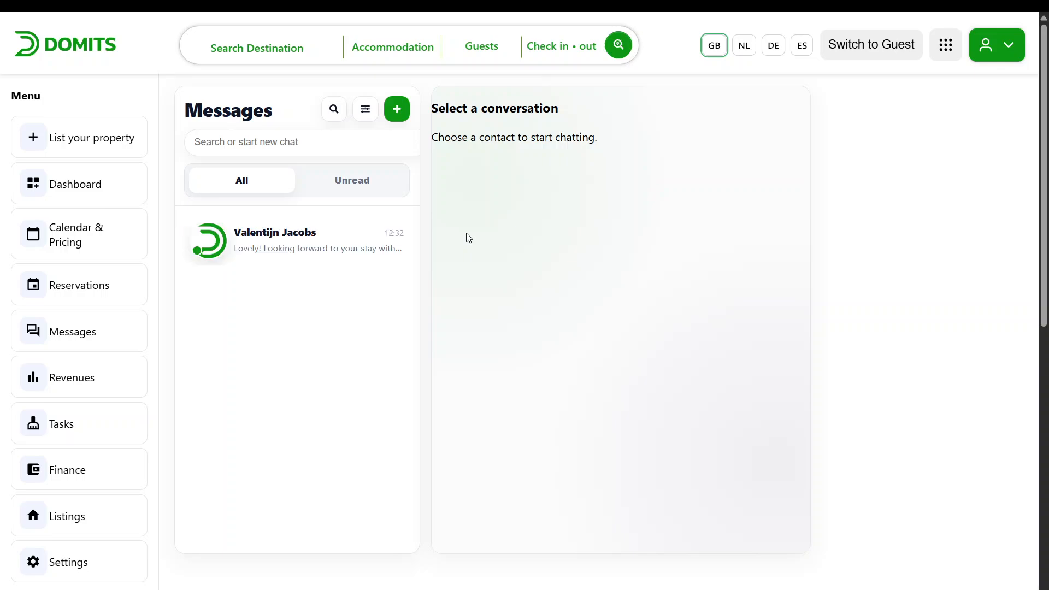
pyautogui.click(351, 253)
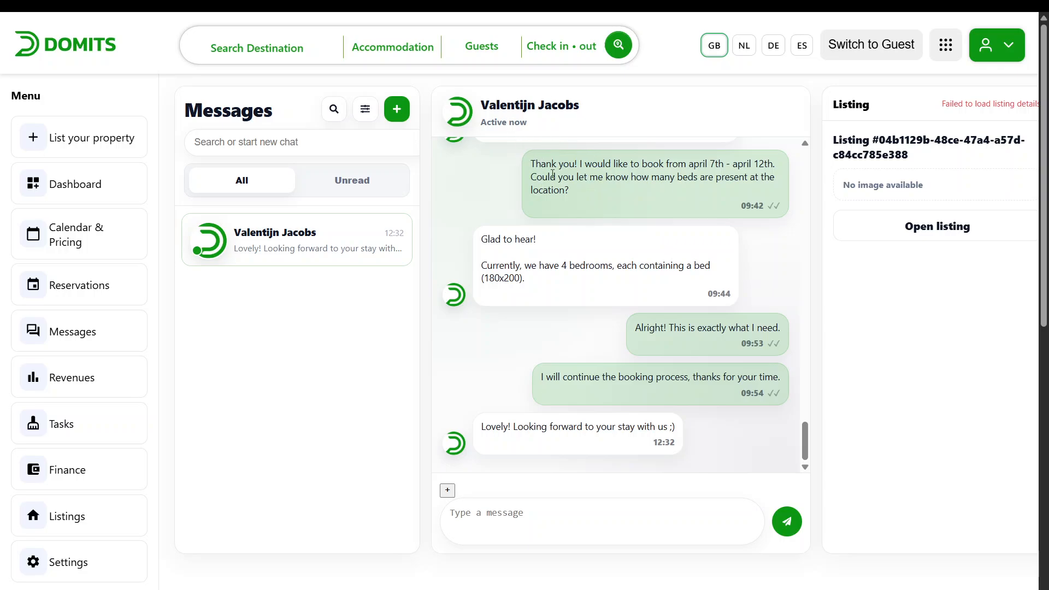
pyautogui.scroll(4, 553, 173)
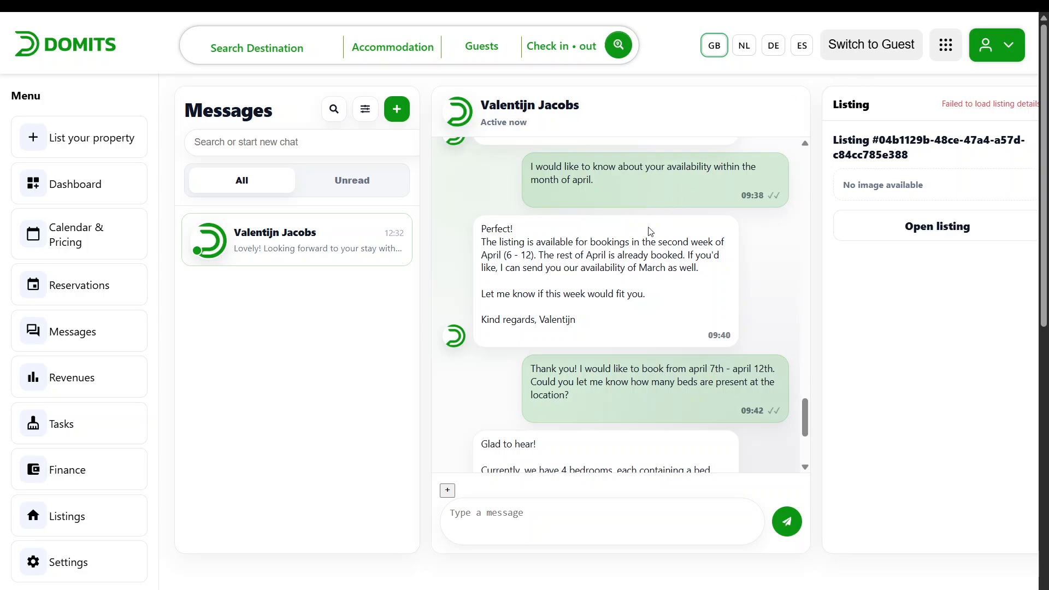
pyautogui.scroll(-3, 634, 222)
pyautogui.scroll(-5, 714, 359)
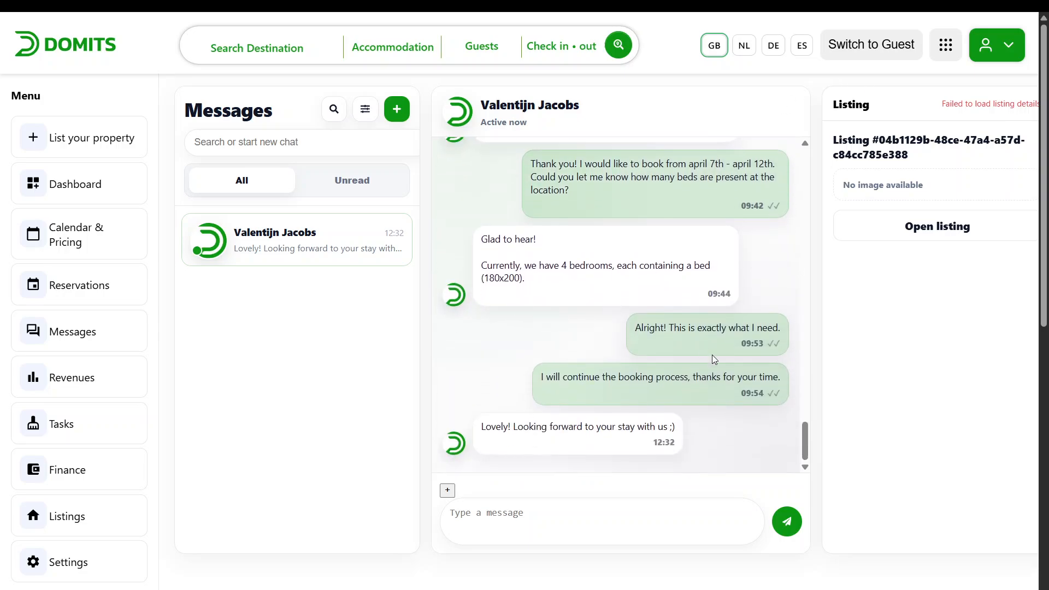
pyautogui.scroll(-2, 607, 246)
pyautogui.scroll(2, 402, 228)
pyautogui.click(397, 111)
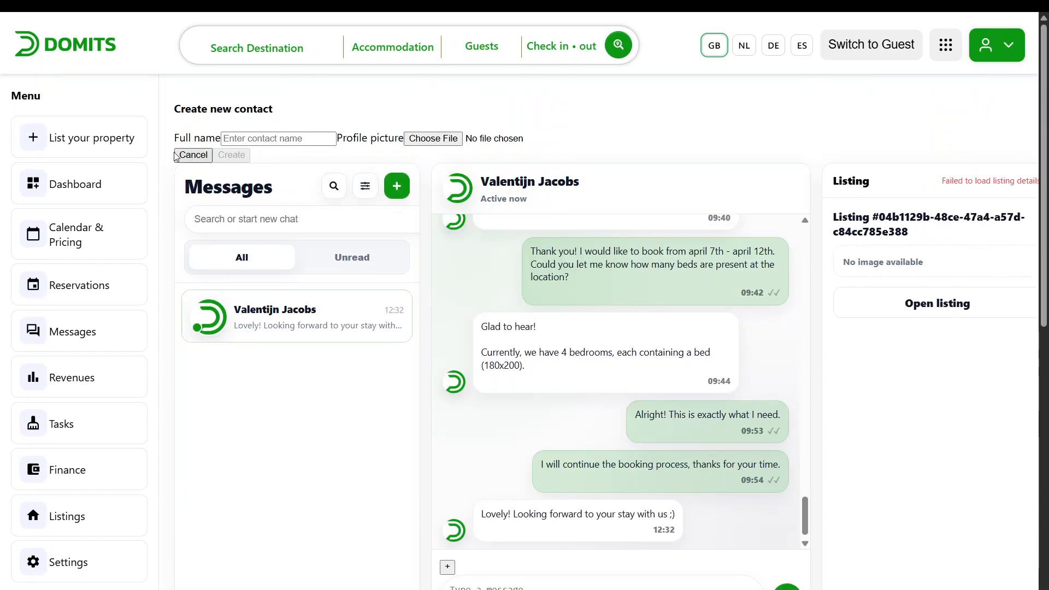
pyautogui.click(197, 158)
pyautogui.scroll(-2, 424, 206)
pyautogui.scroll(2, 403, 237)
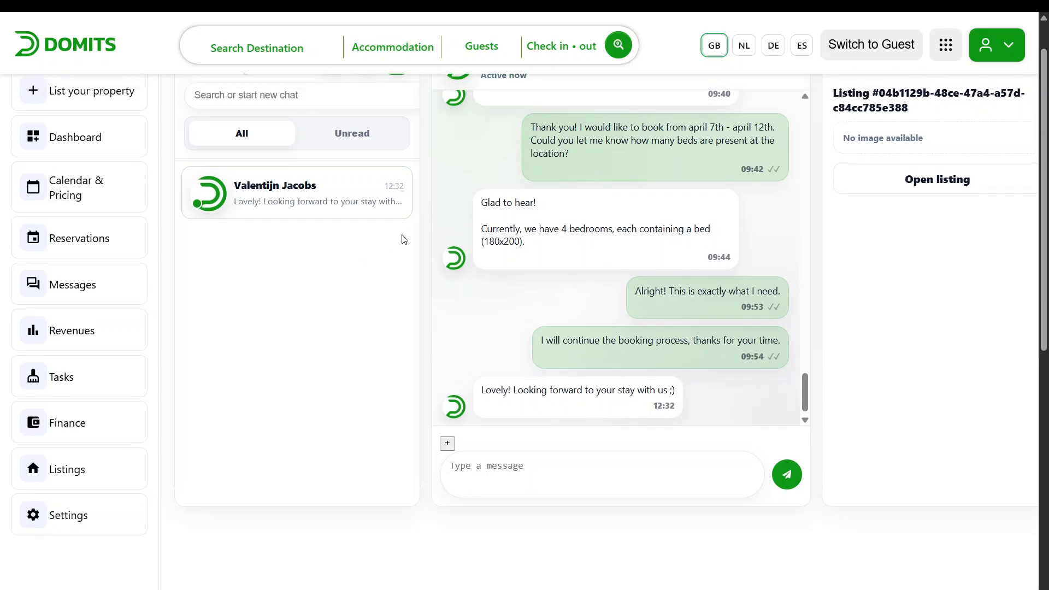
pyautogui.scroll(-1, 503, 259)
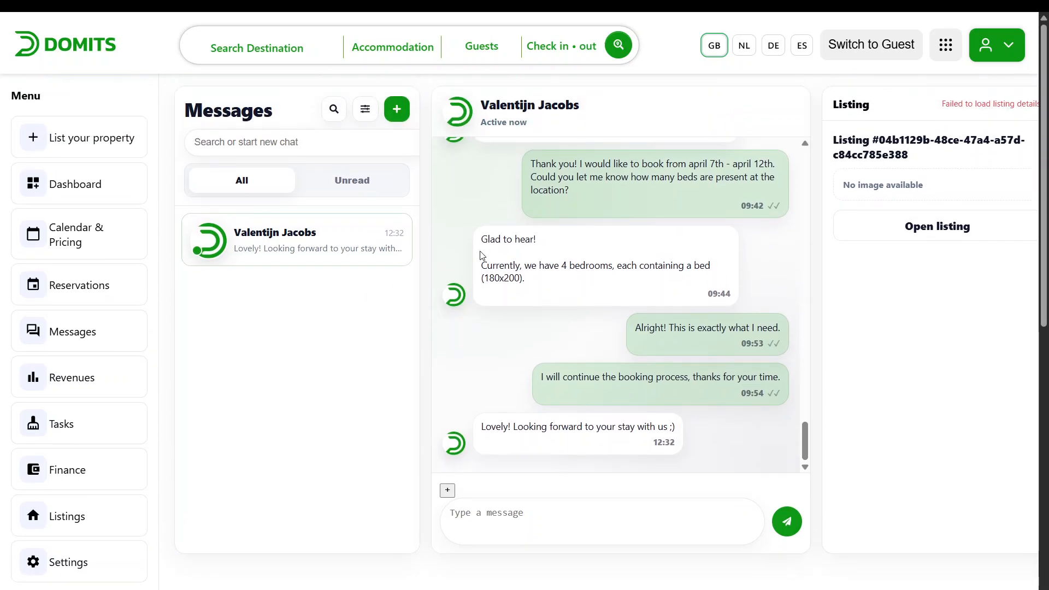
# Open the Revenues yearly report and scroll through its statistics
pyautogui.click(100, 371)
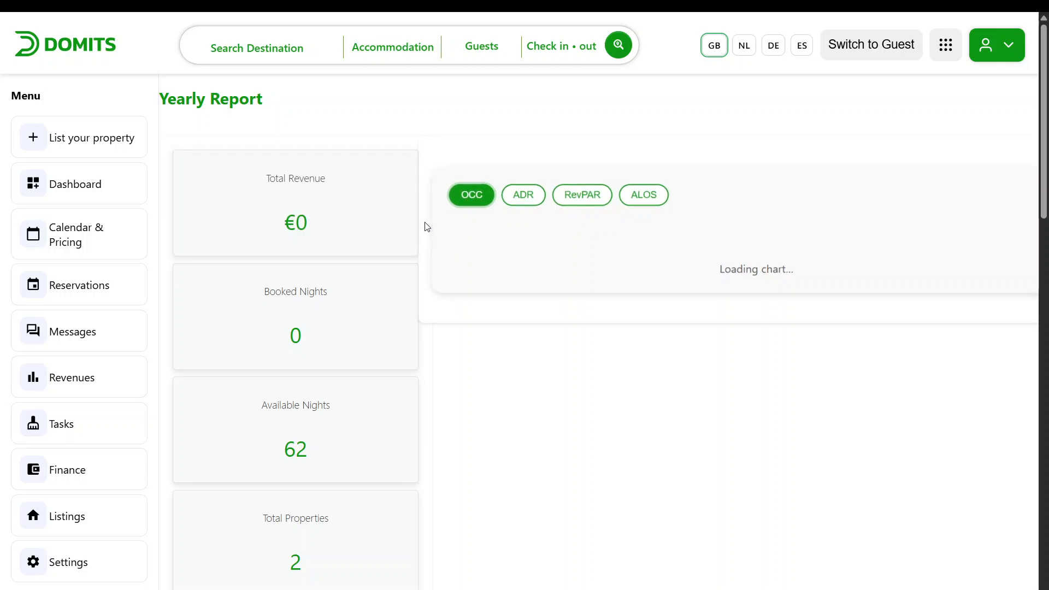
pyautogui.scroll(-1, 290, 263)
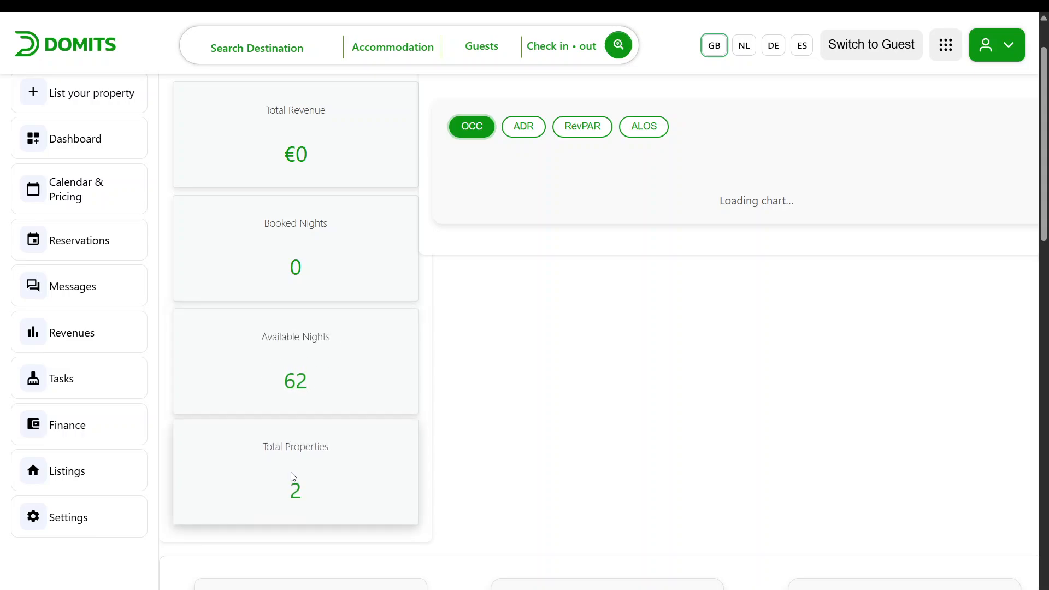
pyautogui.scroll(1, 334, 435)
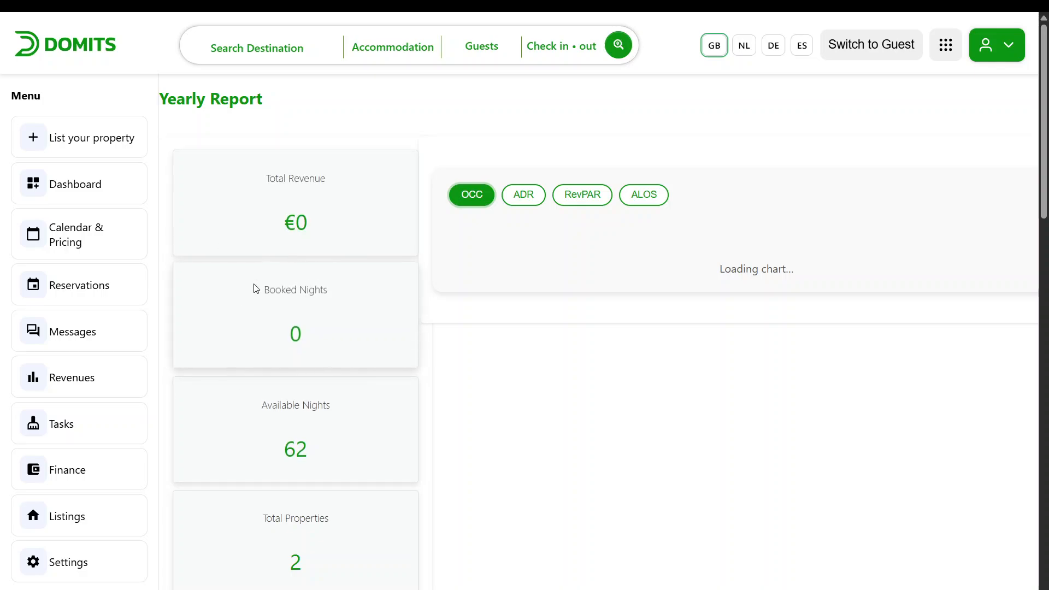
pyautogui.scroll(-7, 672, 269)
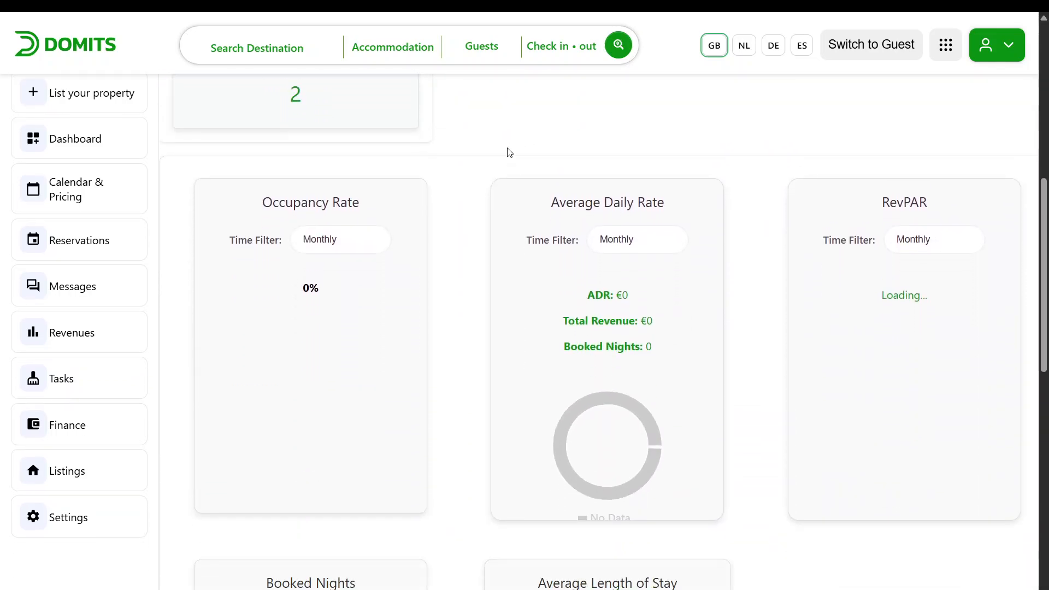
pyautogui.scroll(-6, 426, 186)
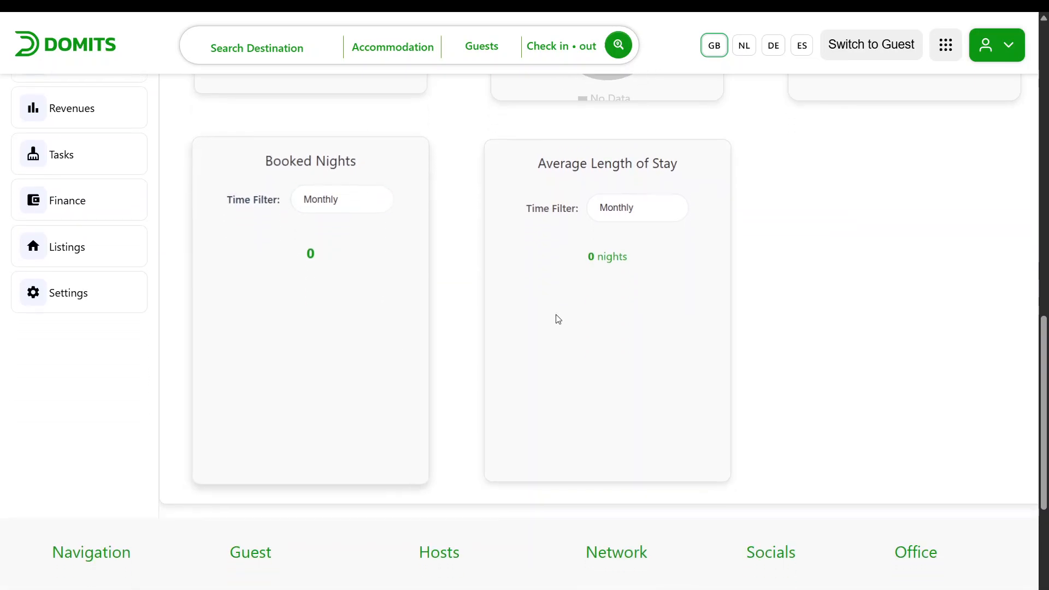
pyautogui.scroll(1, 555, 319)
pyautogui.scroll(12, 441, 322)
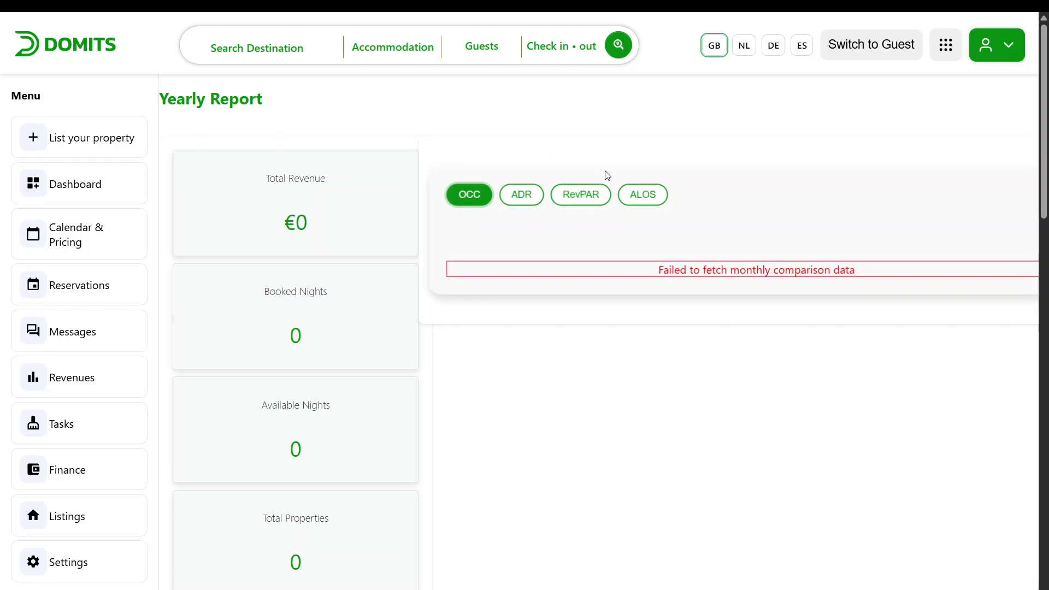
pyautogui.scroll(-4, 659, 201)
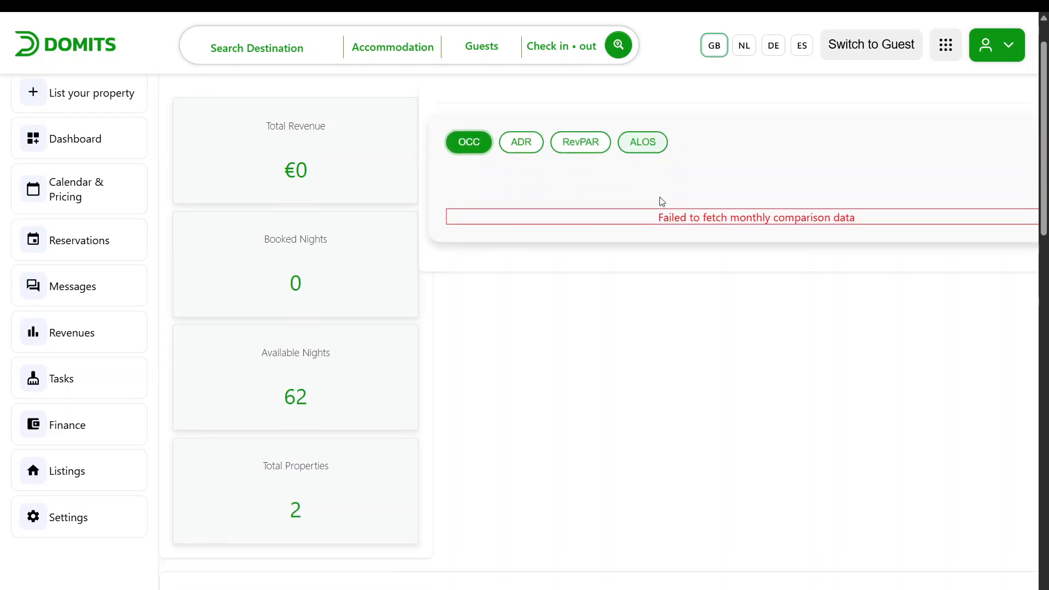
pyautogui.scroll(-10, 534, 238)
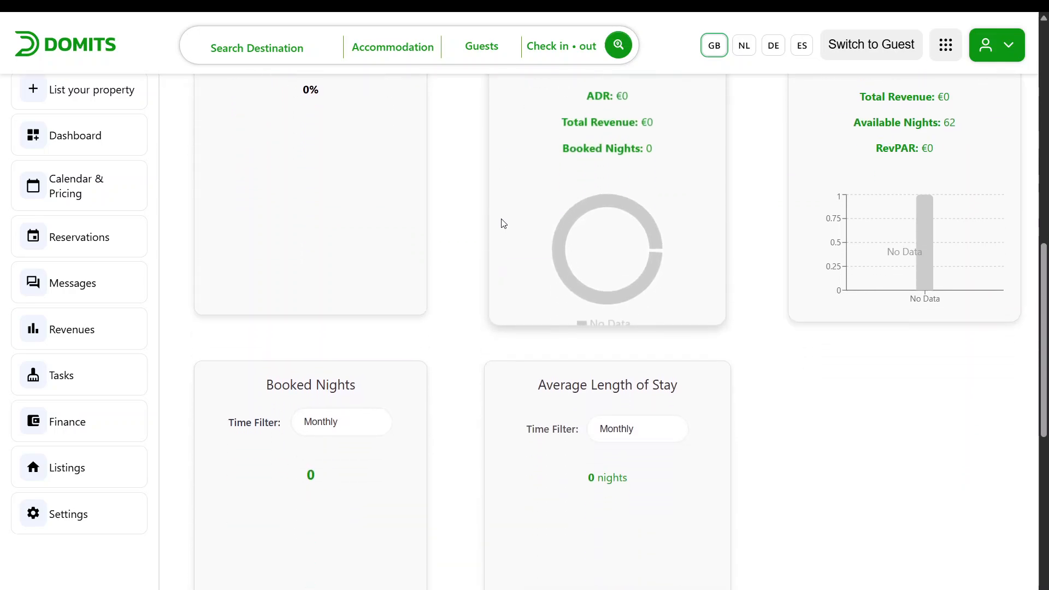
pyautogui.scroll(13, 462, 380)
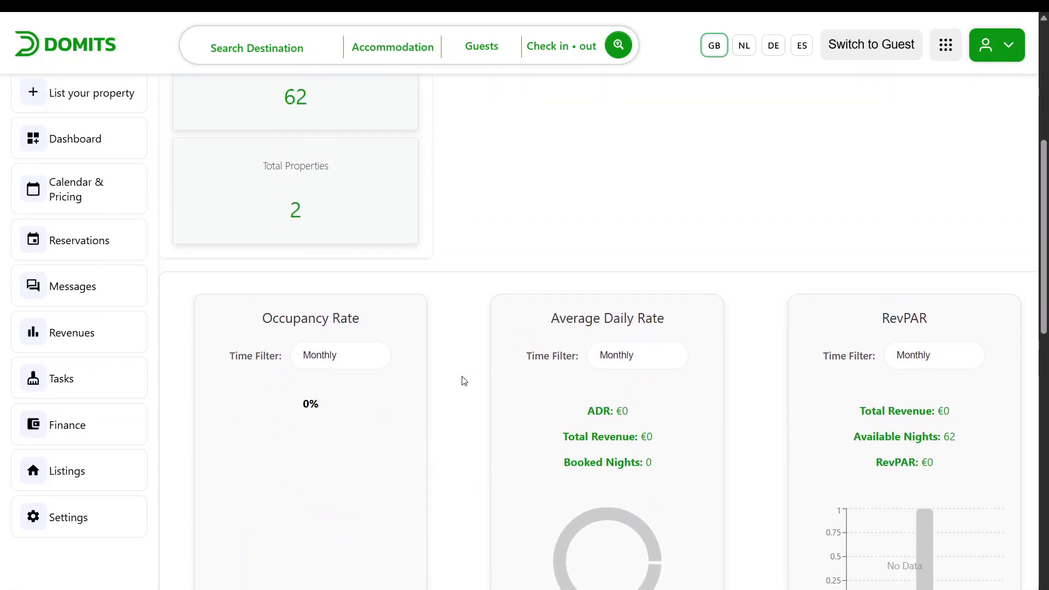
pyautogui.scroll(2, 462, 379)
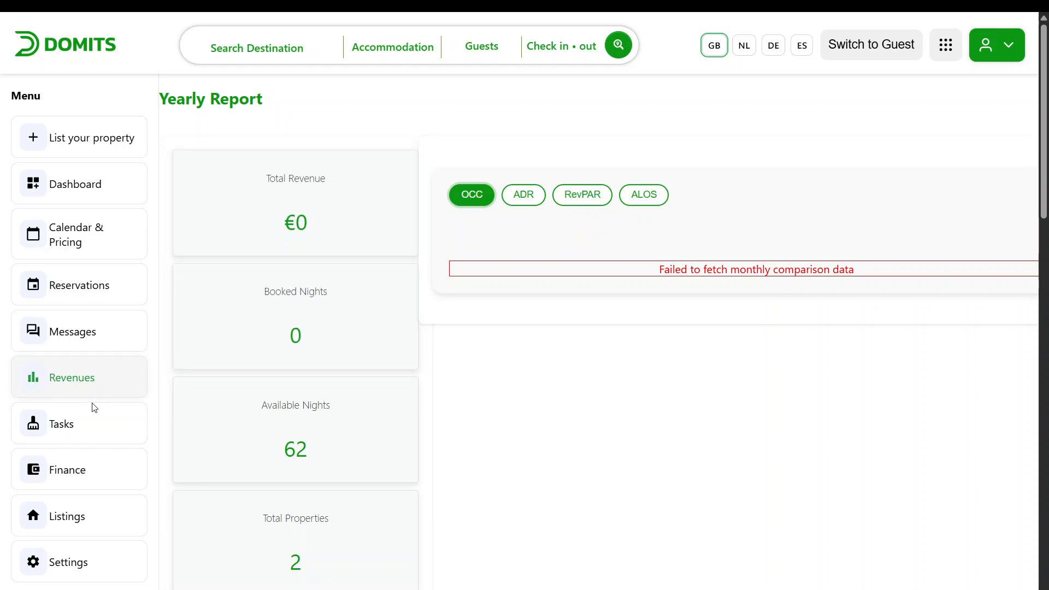
# Open the Finance page and review the payouts, balance and payout frequency options
pyautogui.click(77, 481)
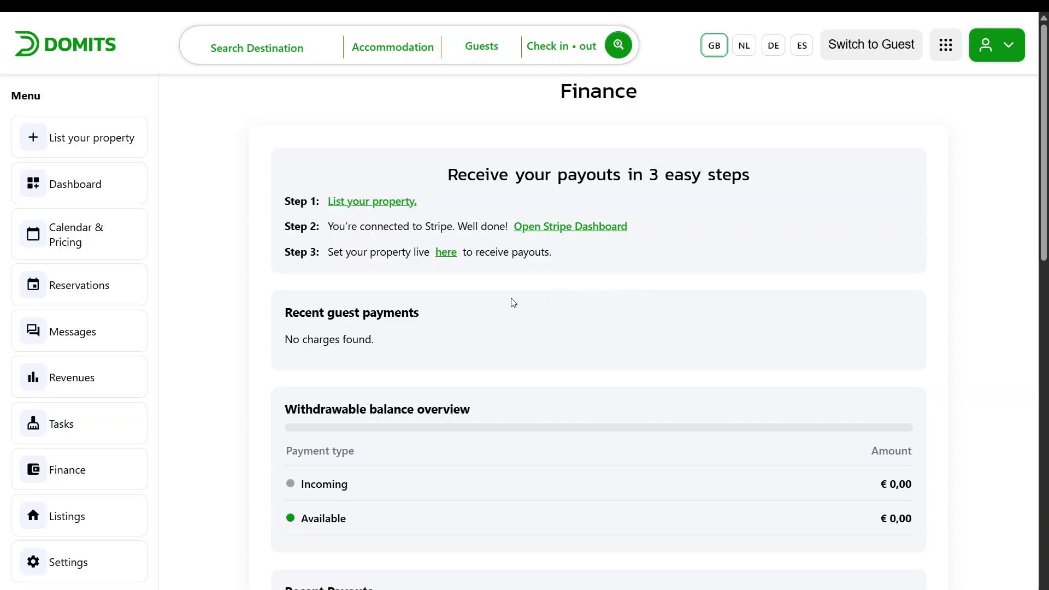
pyautogui.scroll(-3, 462, 242)
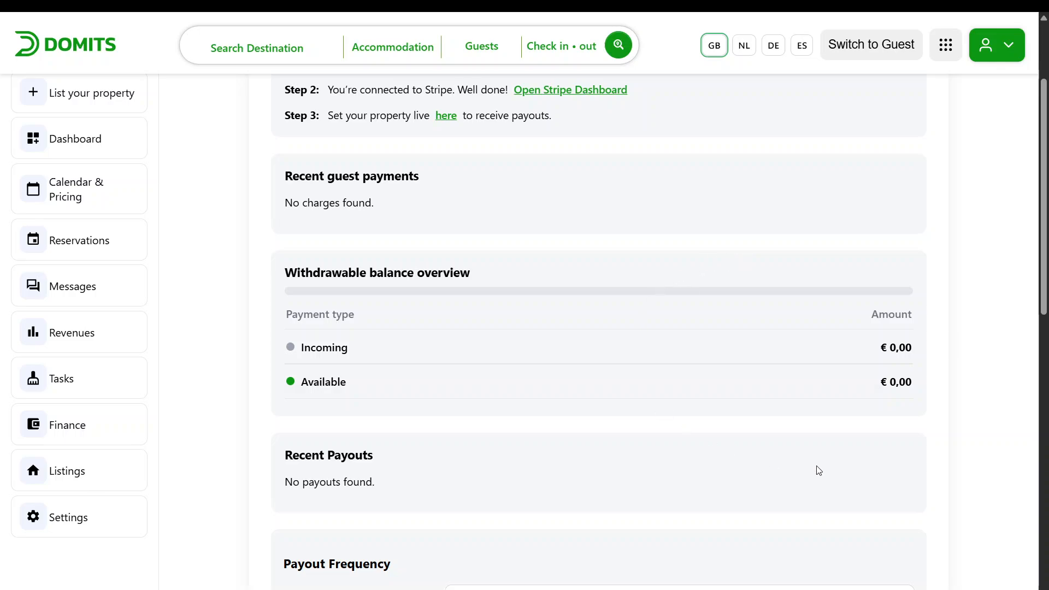
pyautogui.scroll(-2, 384, 271)
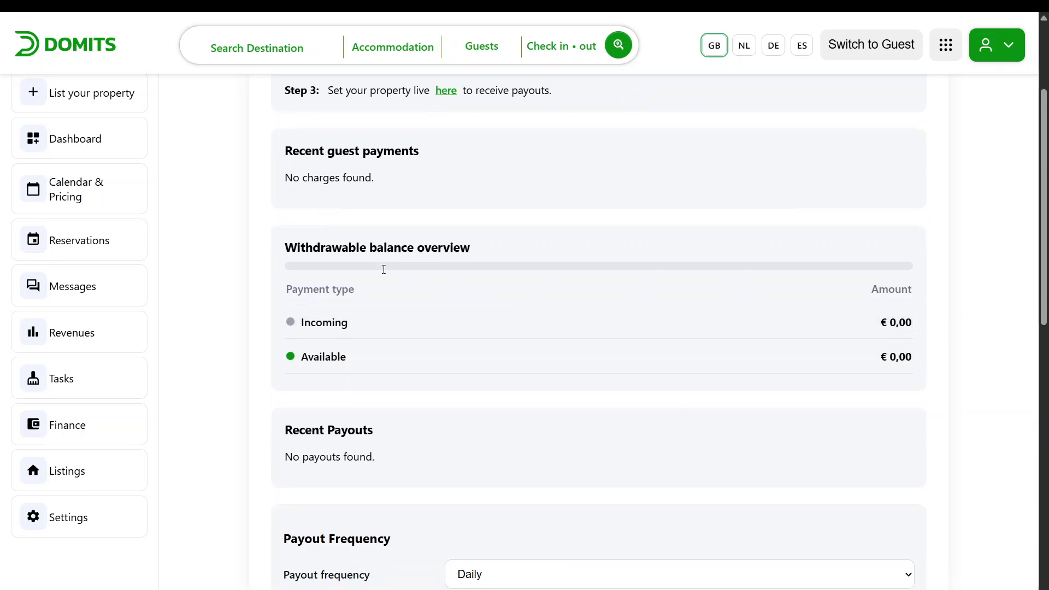
pyautogui.scroll(-2, 333, 328)
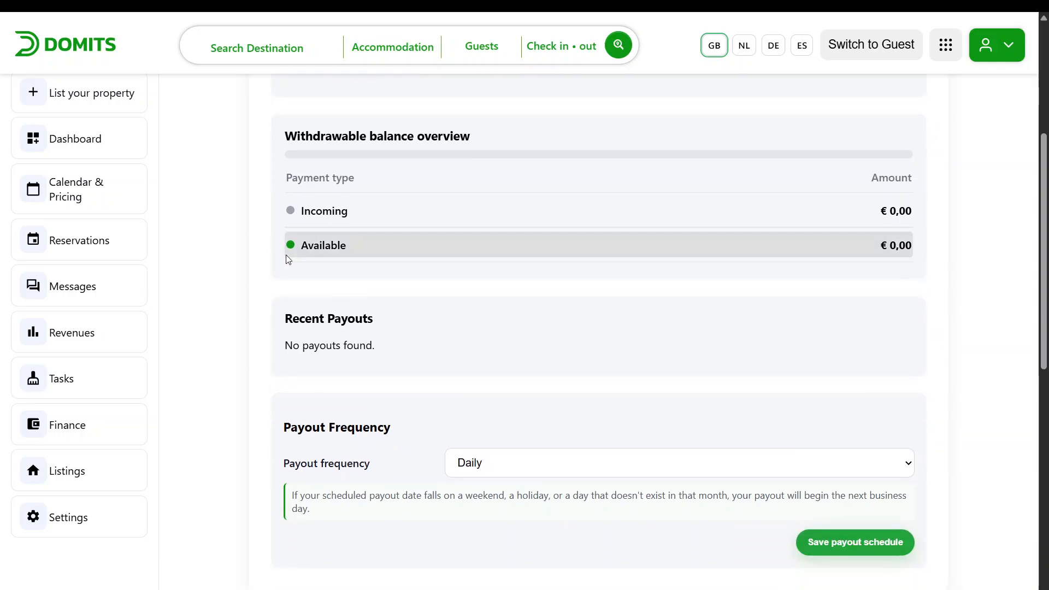
pyautogui.scroll(-2, 287, 254)
pyautogui.click(480, 387)
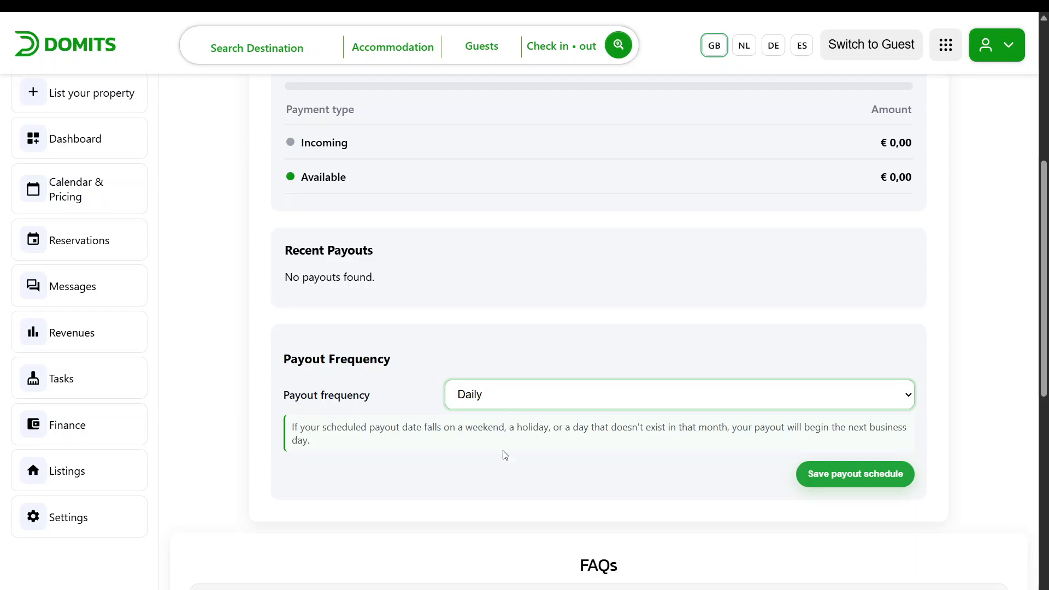
pyautogui.click(505, 453)
pyautogui.click(506, 402)
pyautogui.click(506, 431)
pyautogui.click(531, 367)
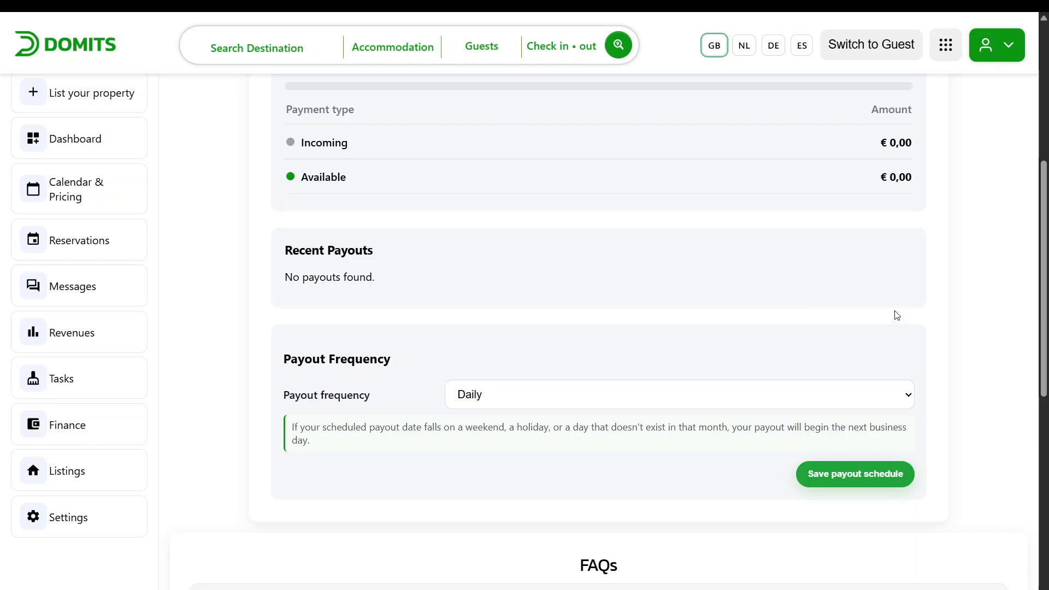
pyautogui.scroll(-5, 895, 314)
pyautogui.scroll(-1, 871, 294)
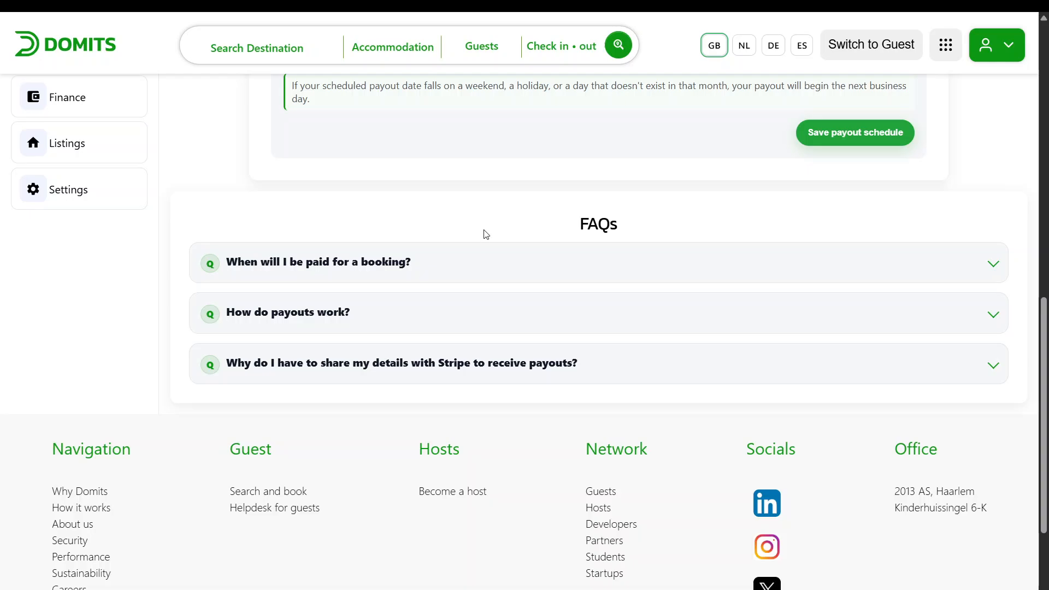
pyautogui.scroll(12, 486, 234)
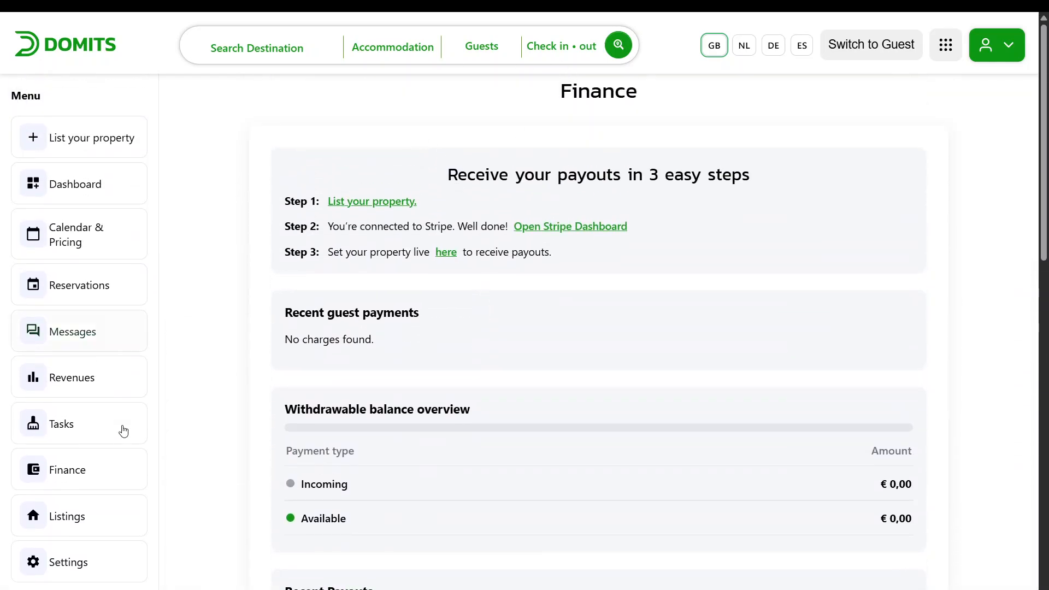
# Open Listings and view the drafted and live listings
pyautogui.click(110, 518)
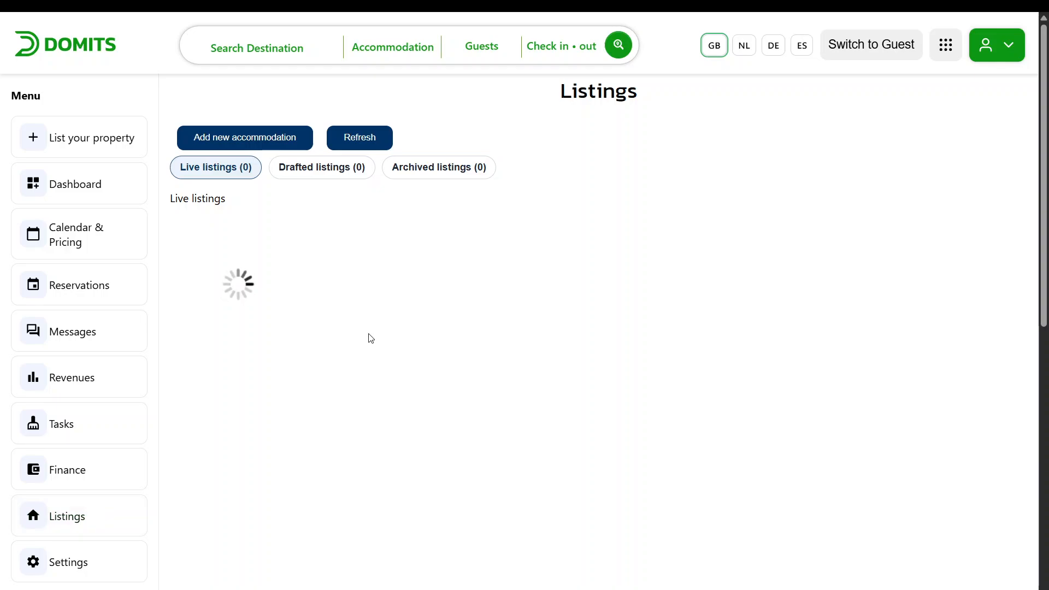
pyautogui.click(347, 160)
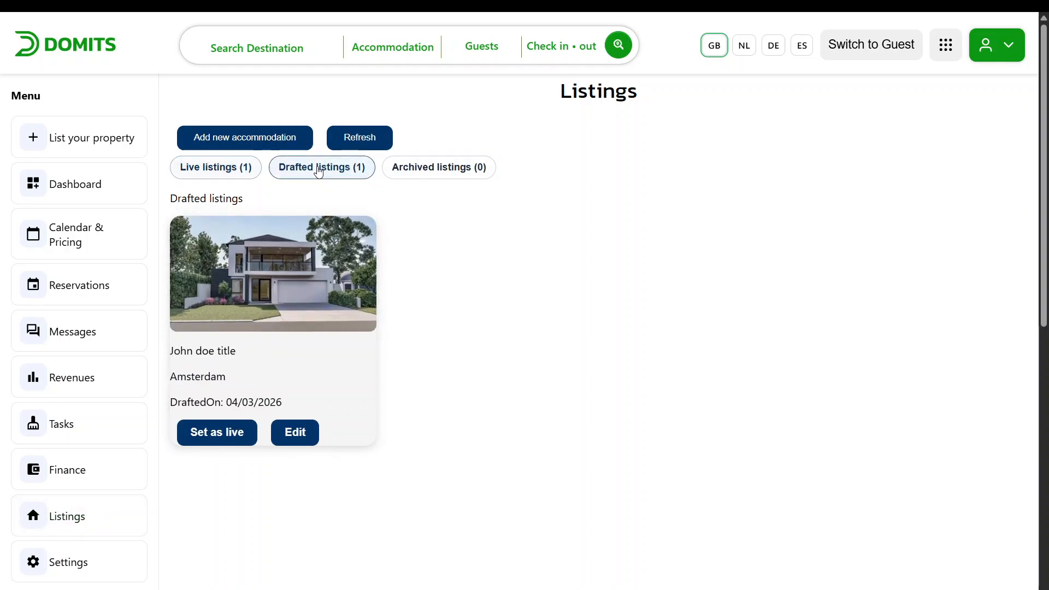
pyautogui.click(239, 169)
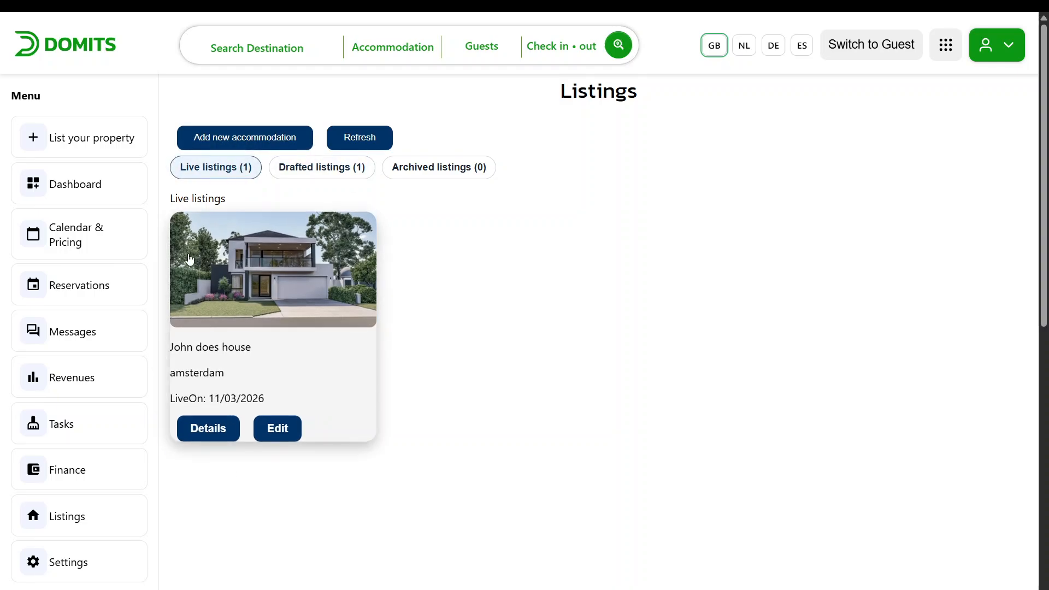
pyautogui.scroll(-2, 144, 409)
# Review the account settings page and return to the dashboard
pyautogui.click(77, 503)
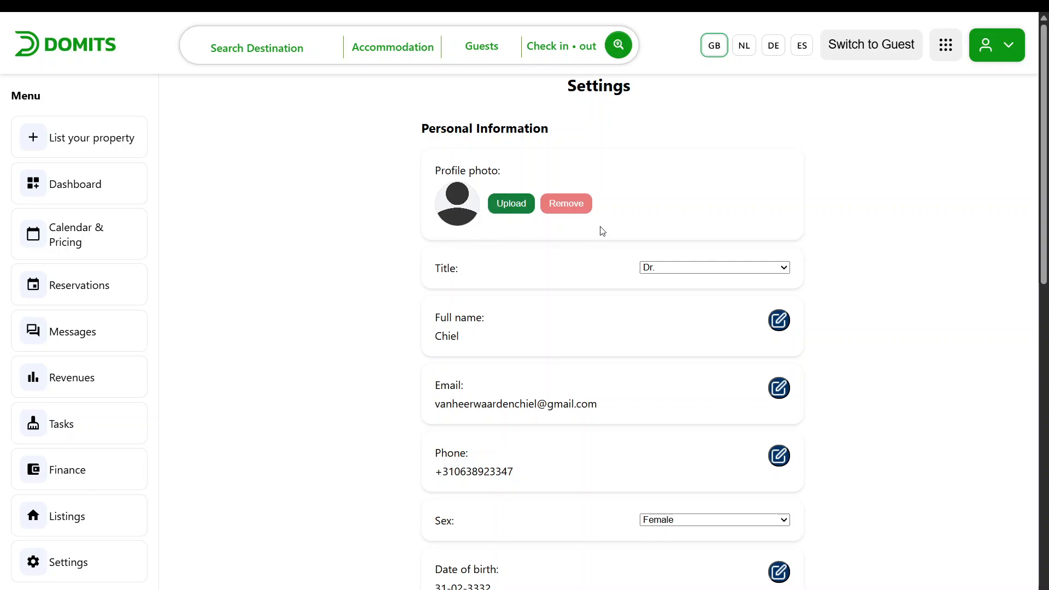
pyautogui.scroll(-8, 602, 231)
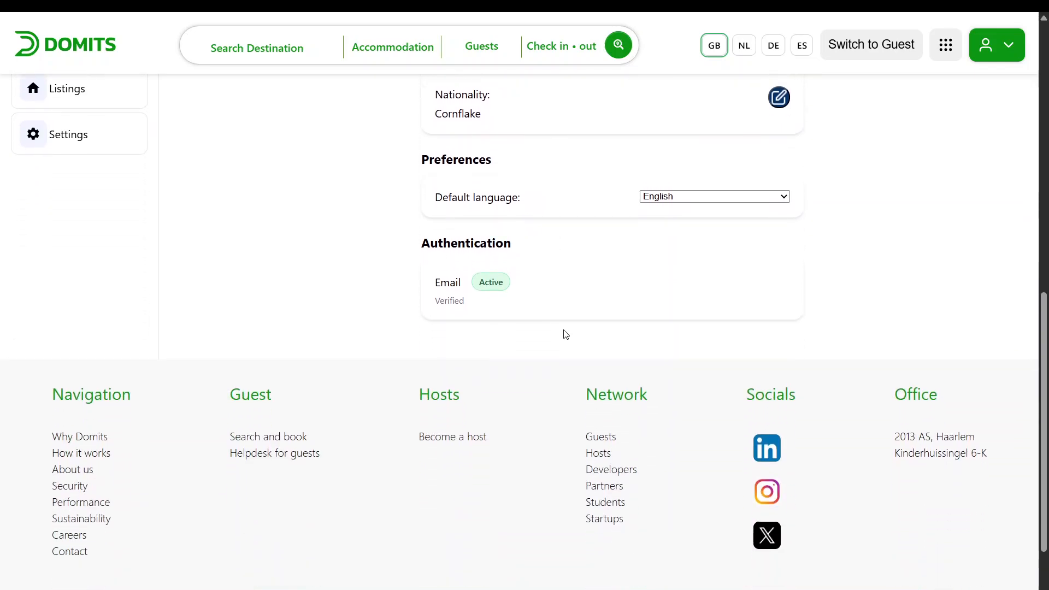
pyautogui.scroll(10, 565, 334)
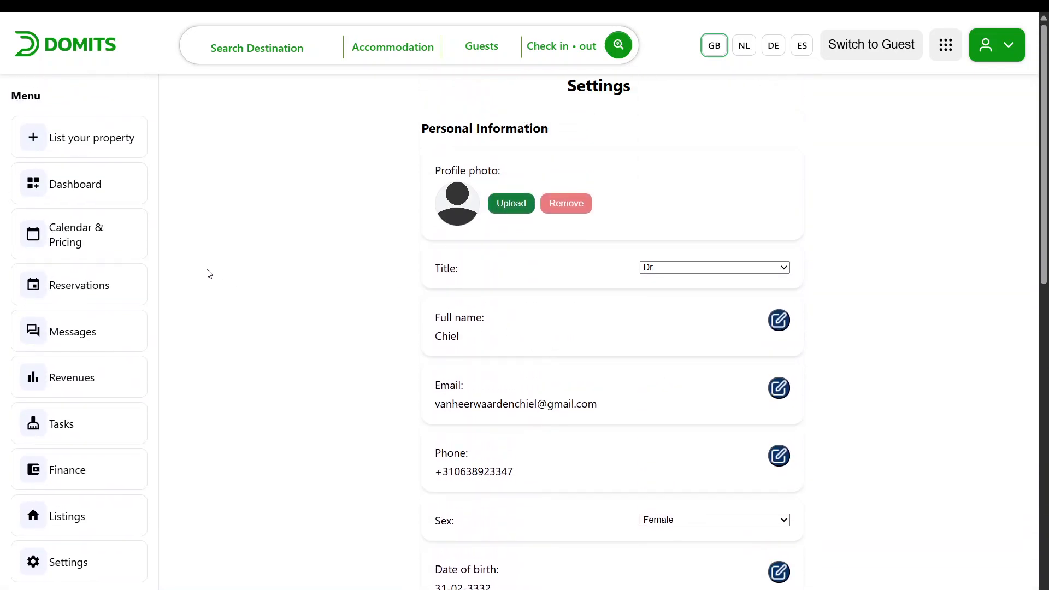
pyautogui.click(98, 200)
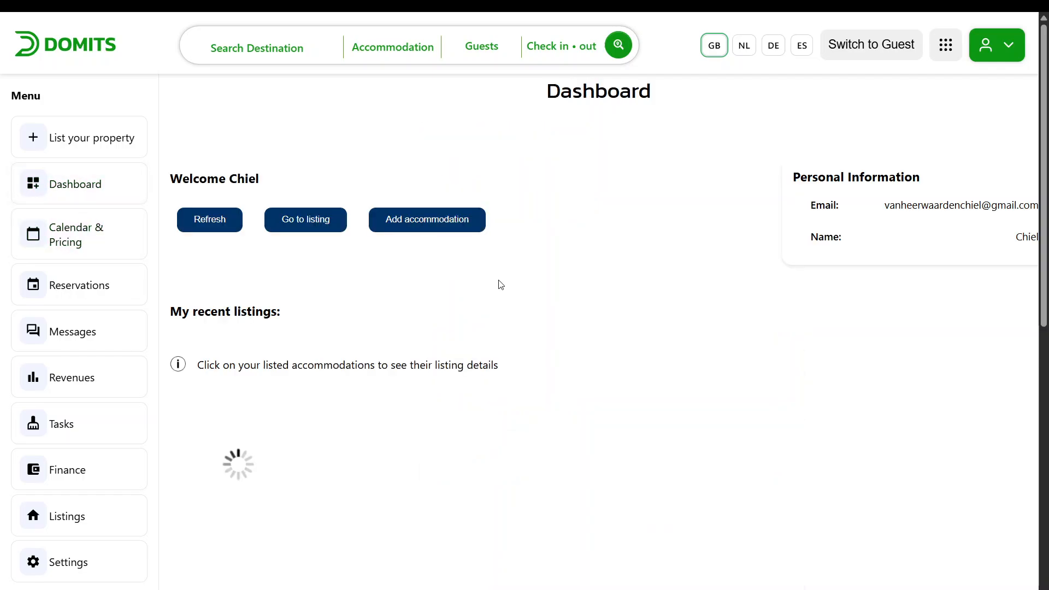